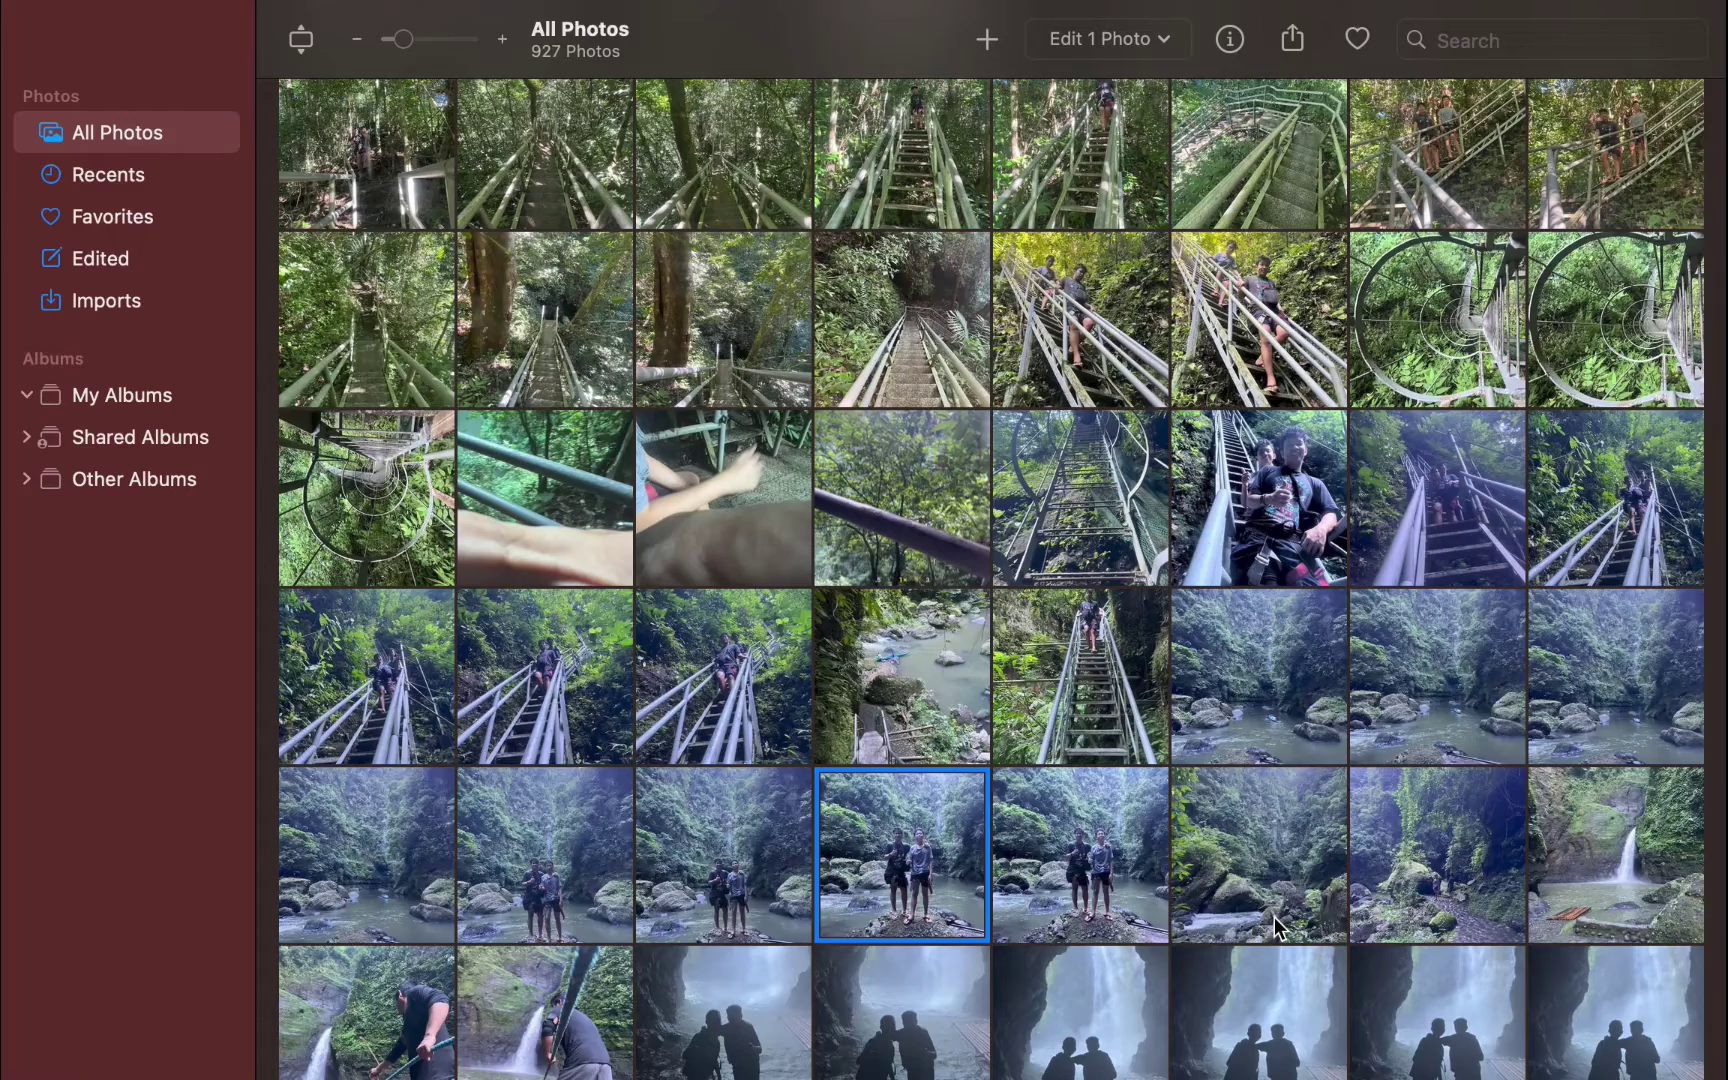
Import the sampleraw2024 folder, then the chosen folder, as new albums.
{"action": "left_click", "coordinate": [238, 19]}
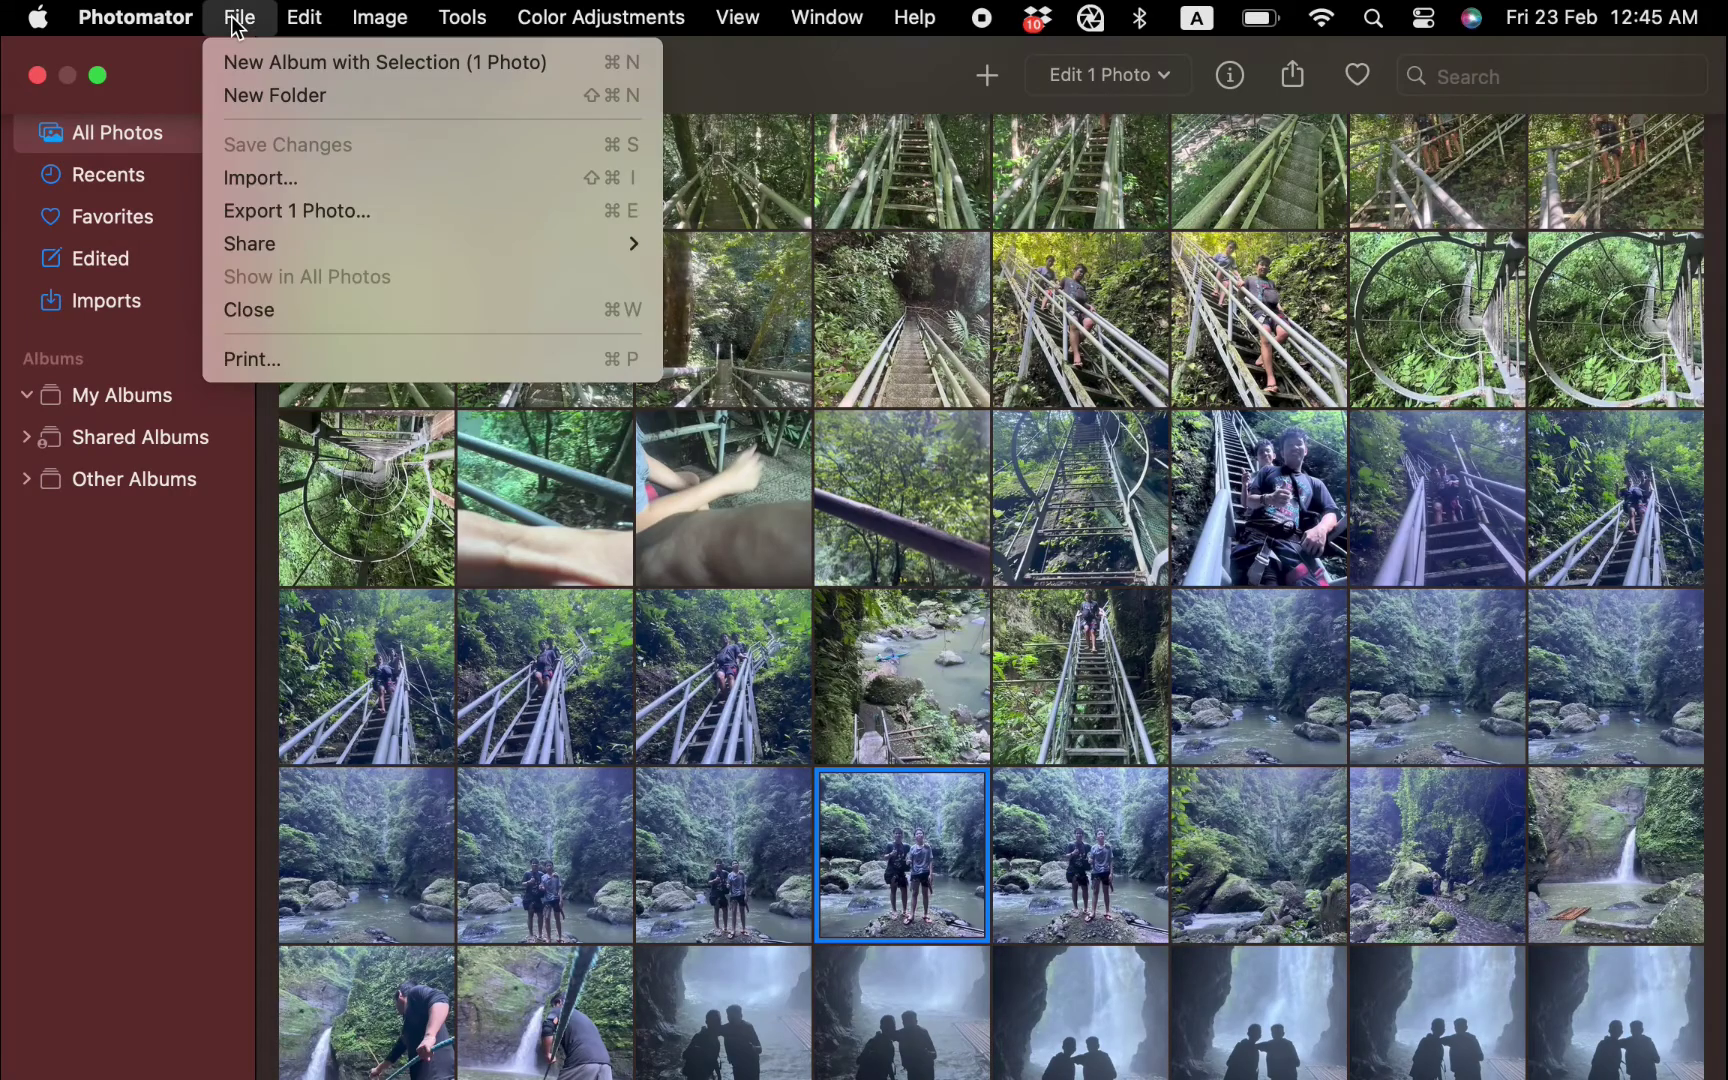
{"action": "left_click", "coordinate": [239, 178]}
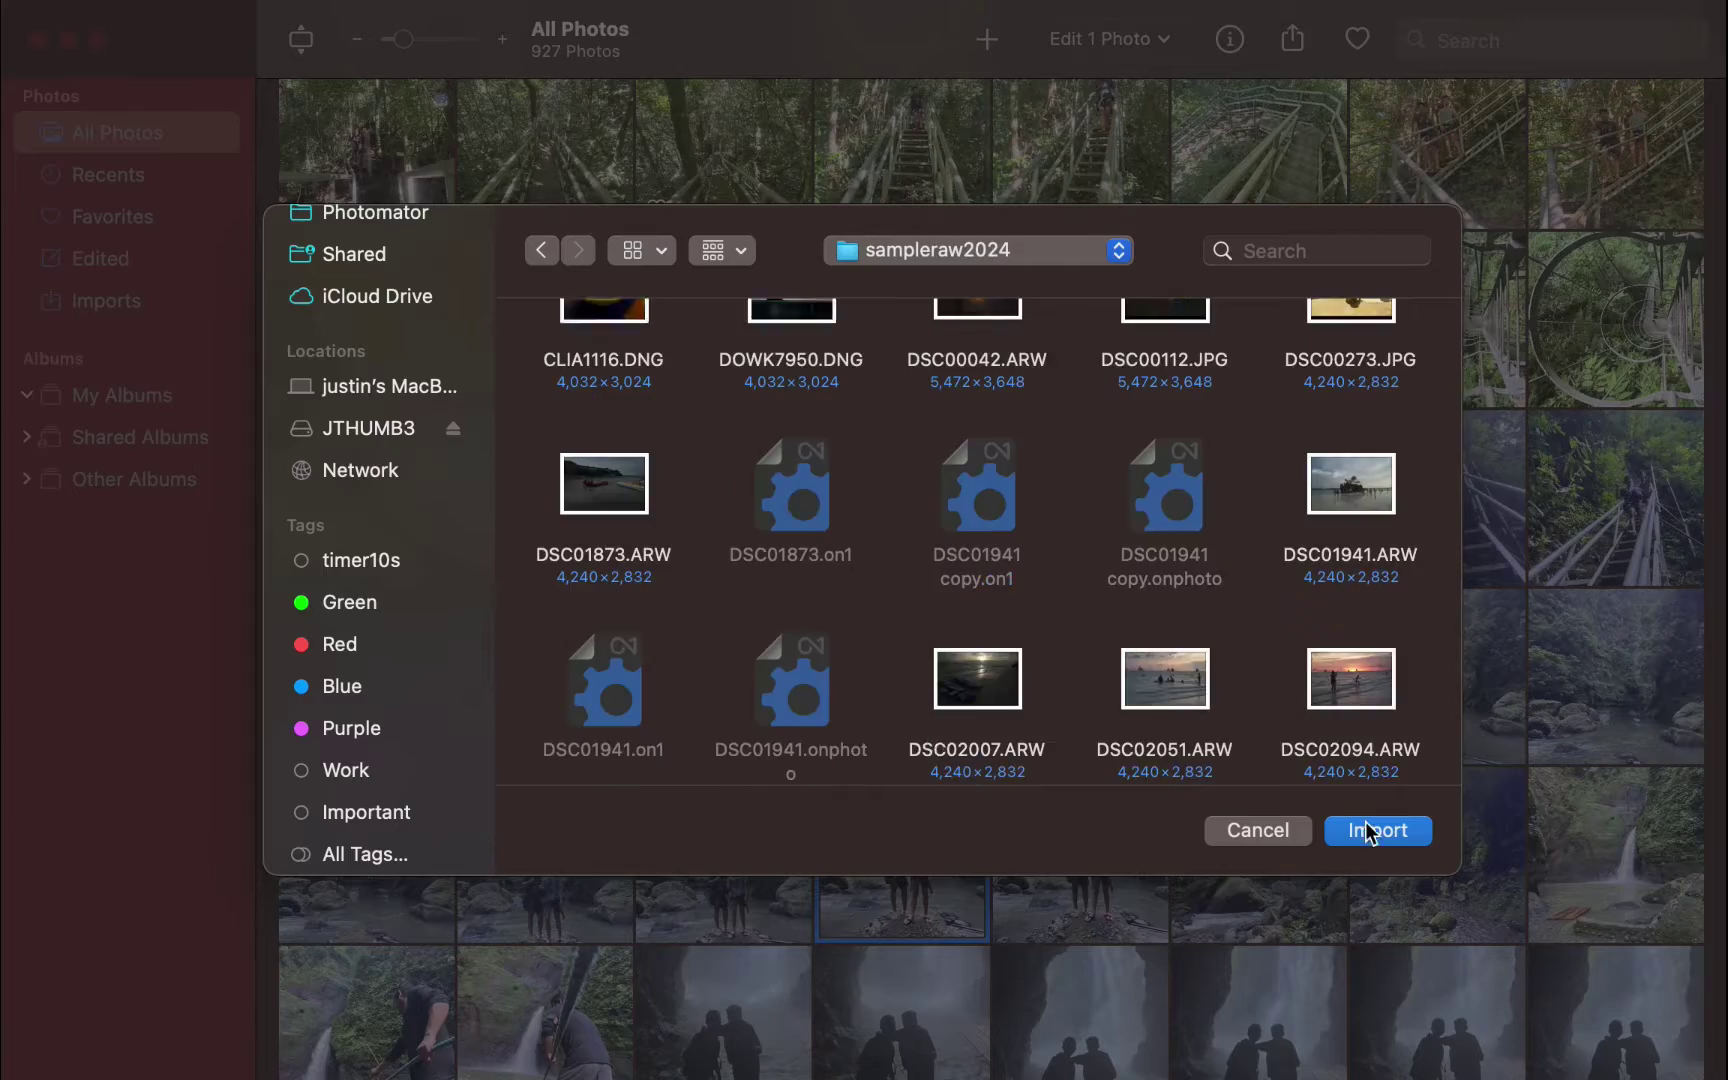
{"action": "left_click", "coordinate": [1370, 832]}
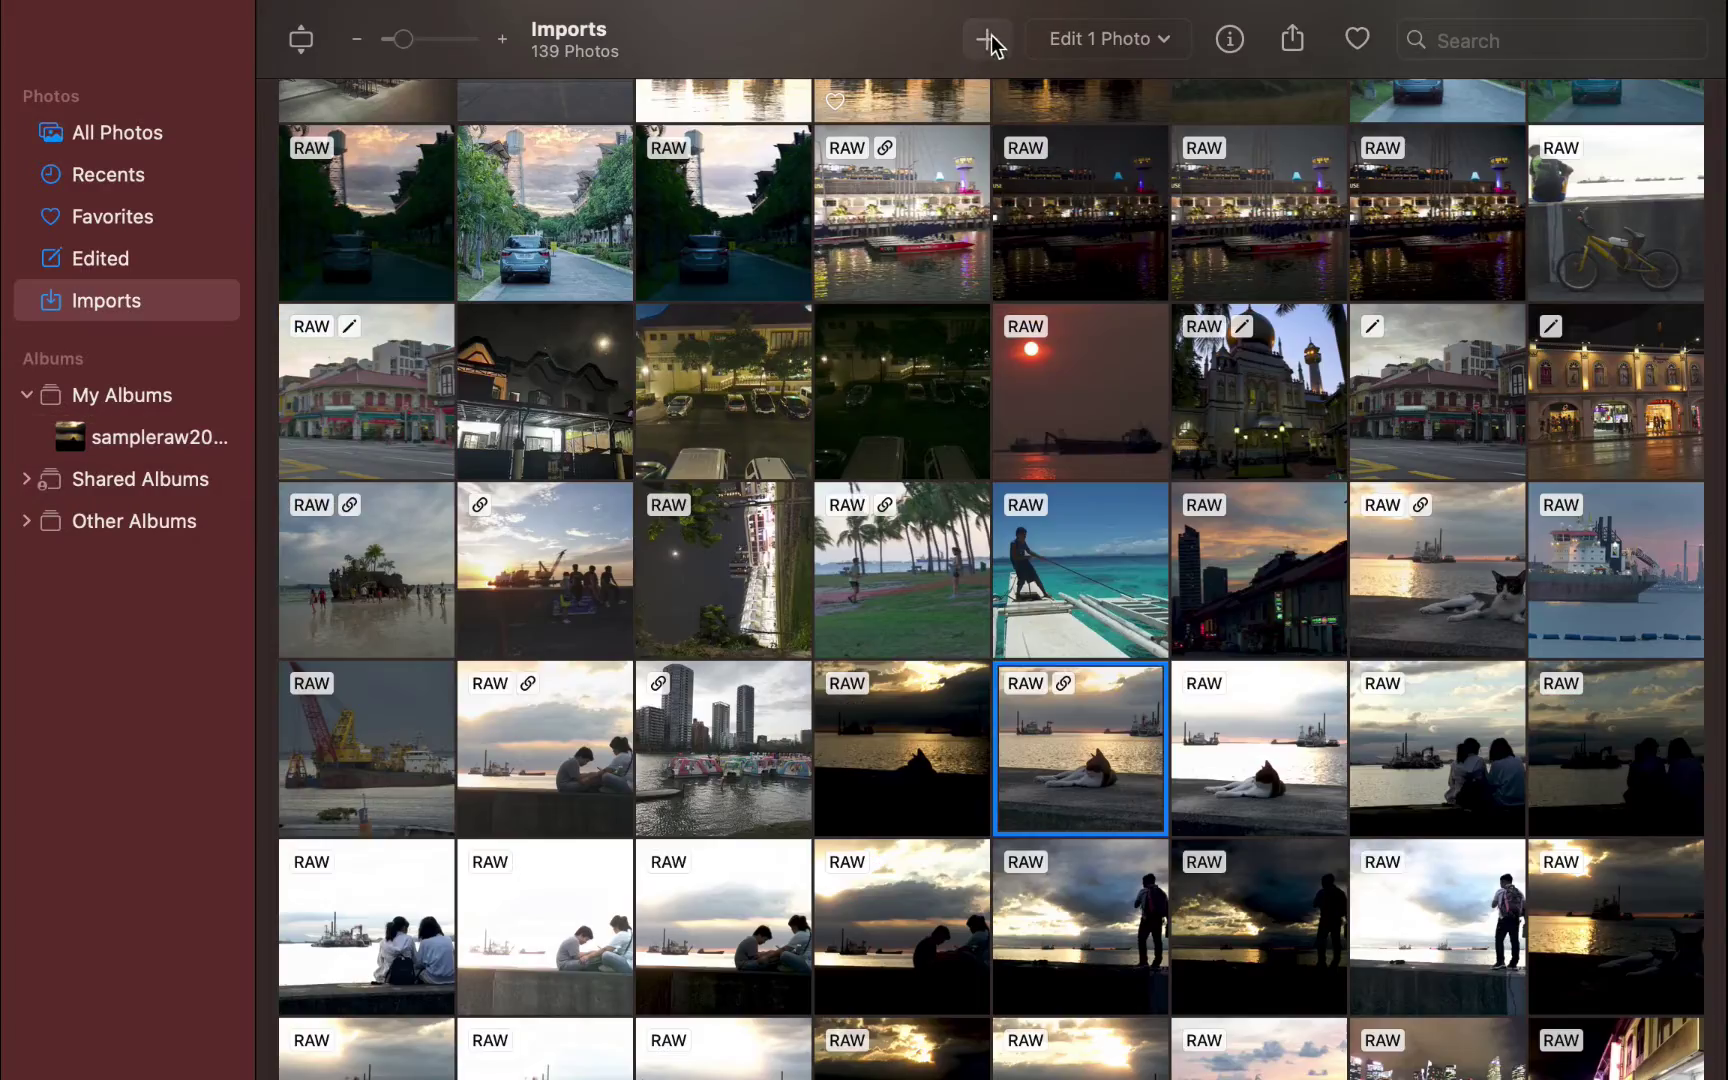
{"action": "key", "text": "super+shift+i"}
{"action": "left_click", "coordinate": [1388, 832]}
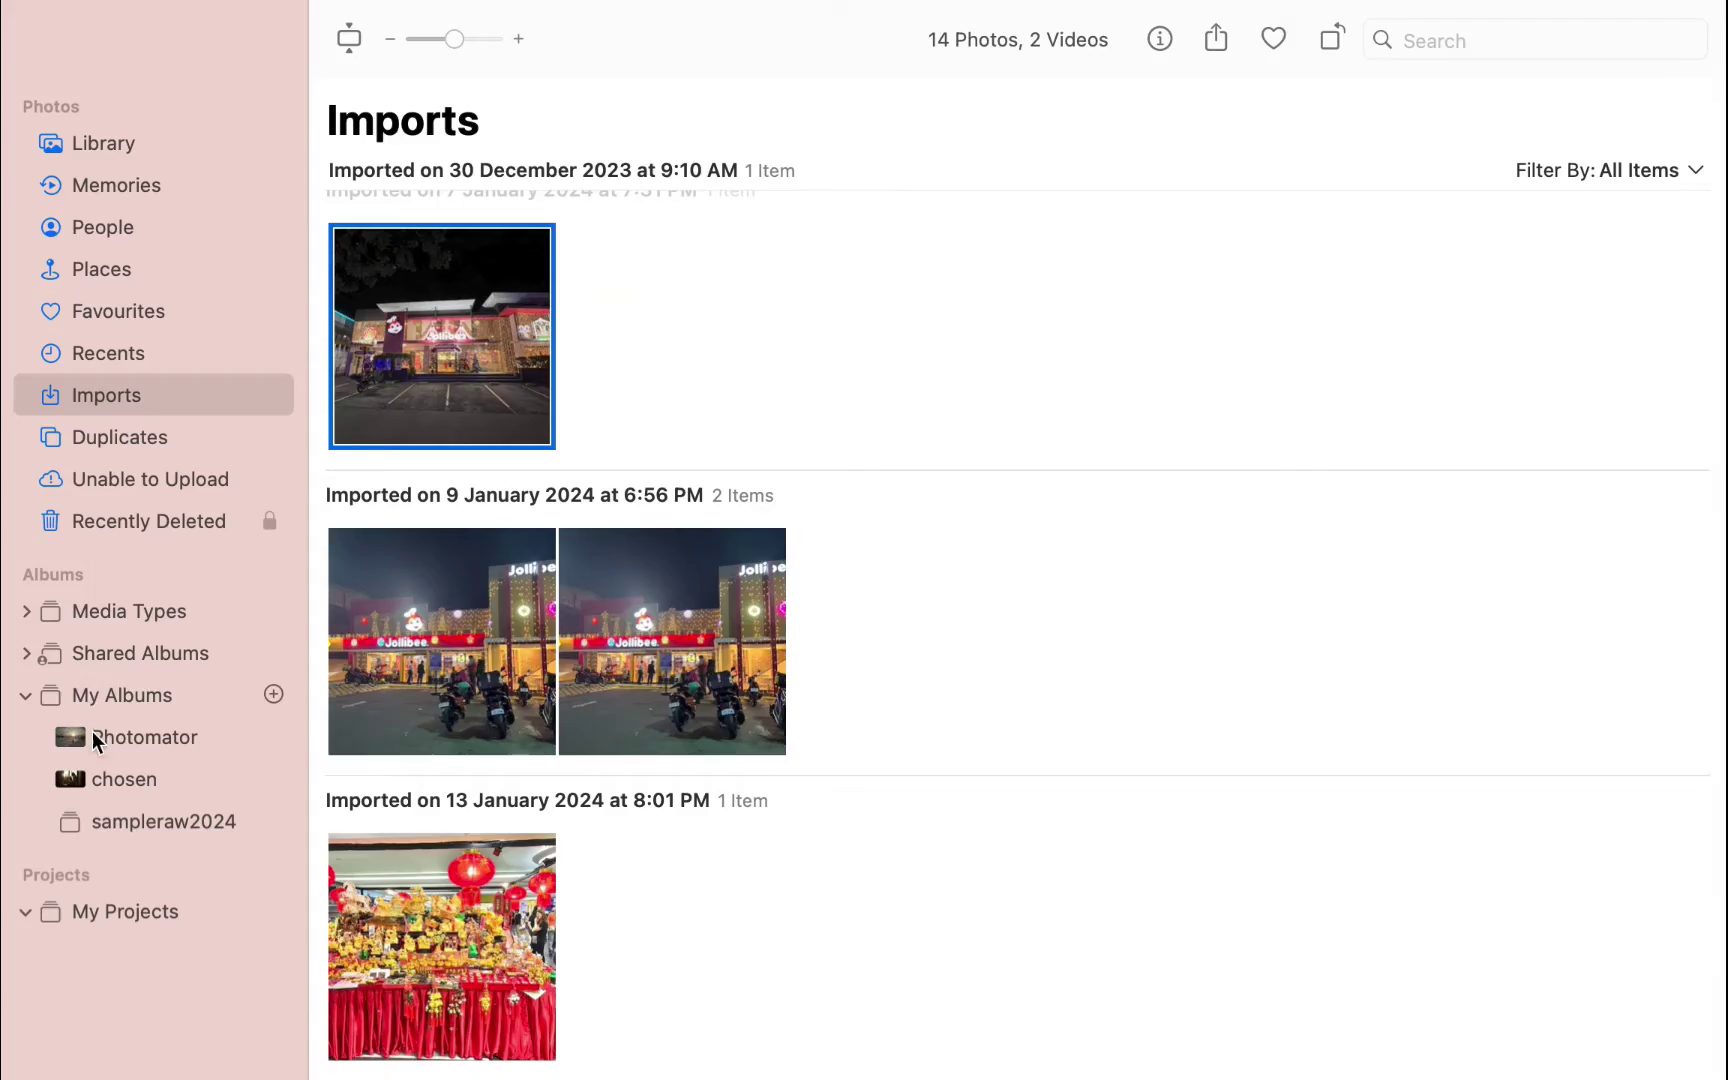
Open the Photomator album, then the chosen album, to view the imported photos.
{"action": "left_click", "coordinate": [95, 738]}
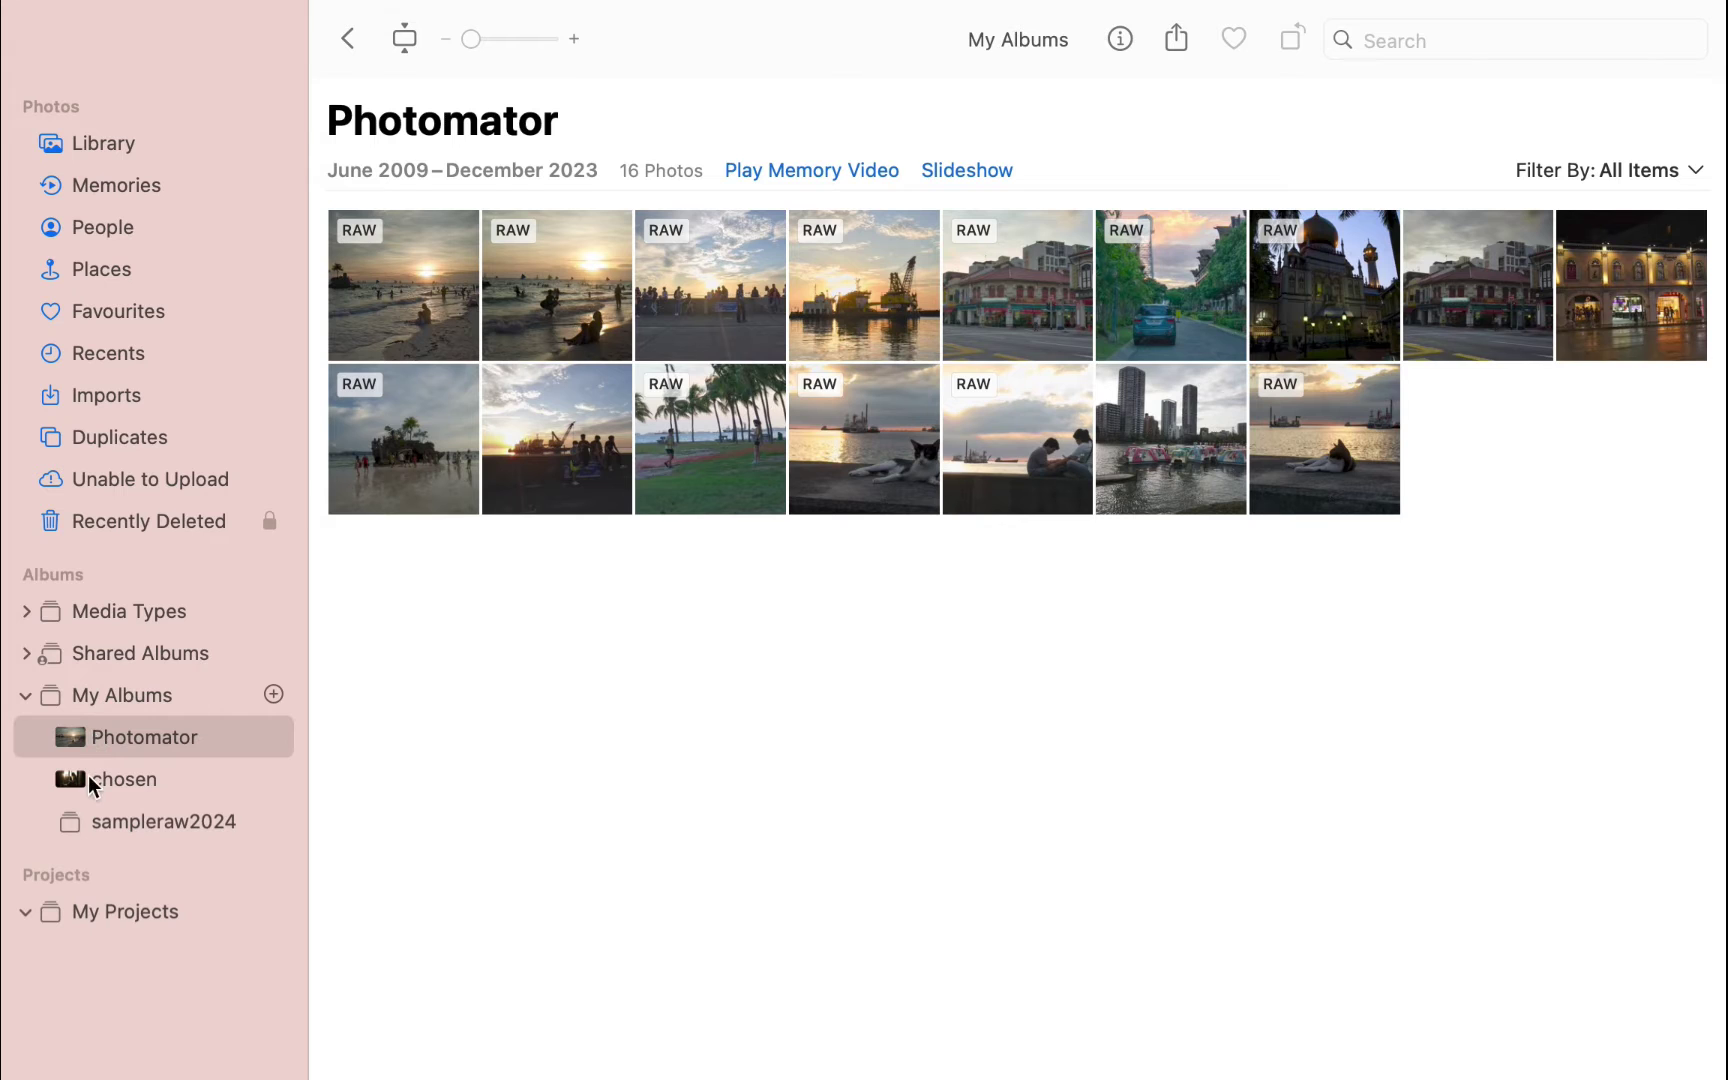
{"action": "left_click", "coordinate": [100, 776]}
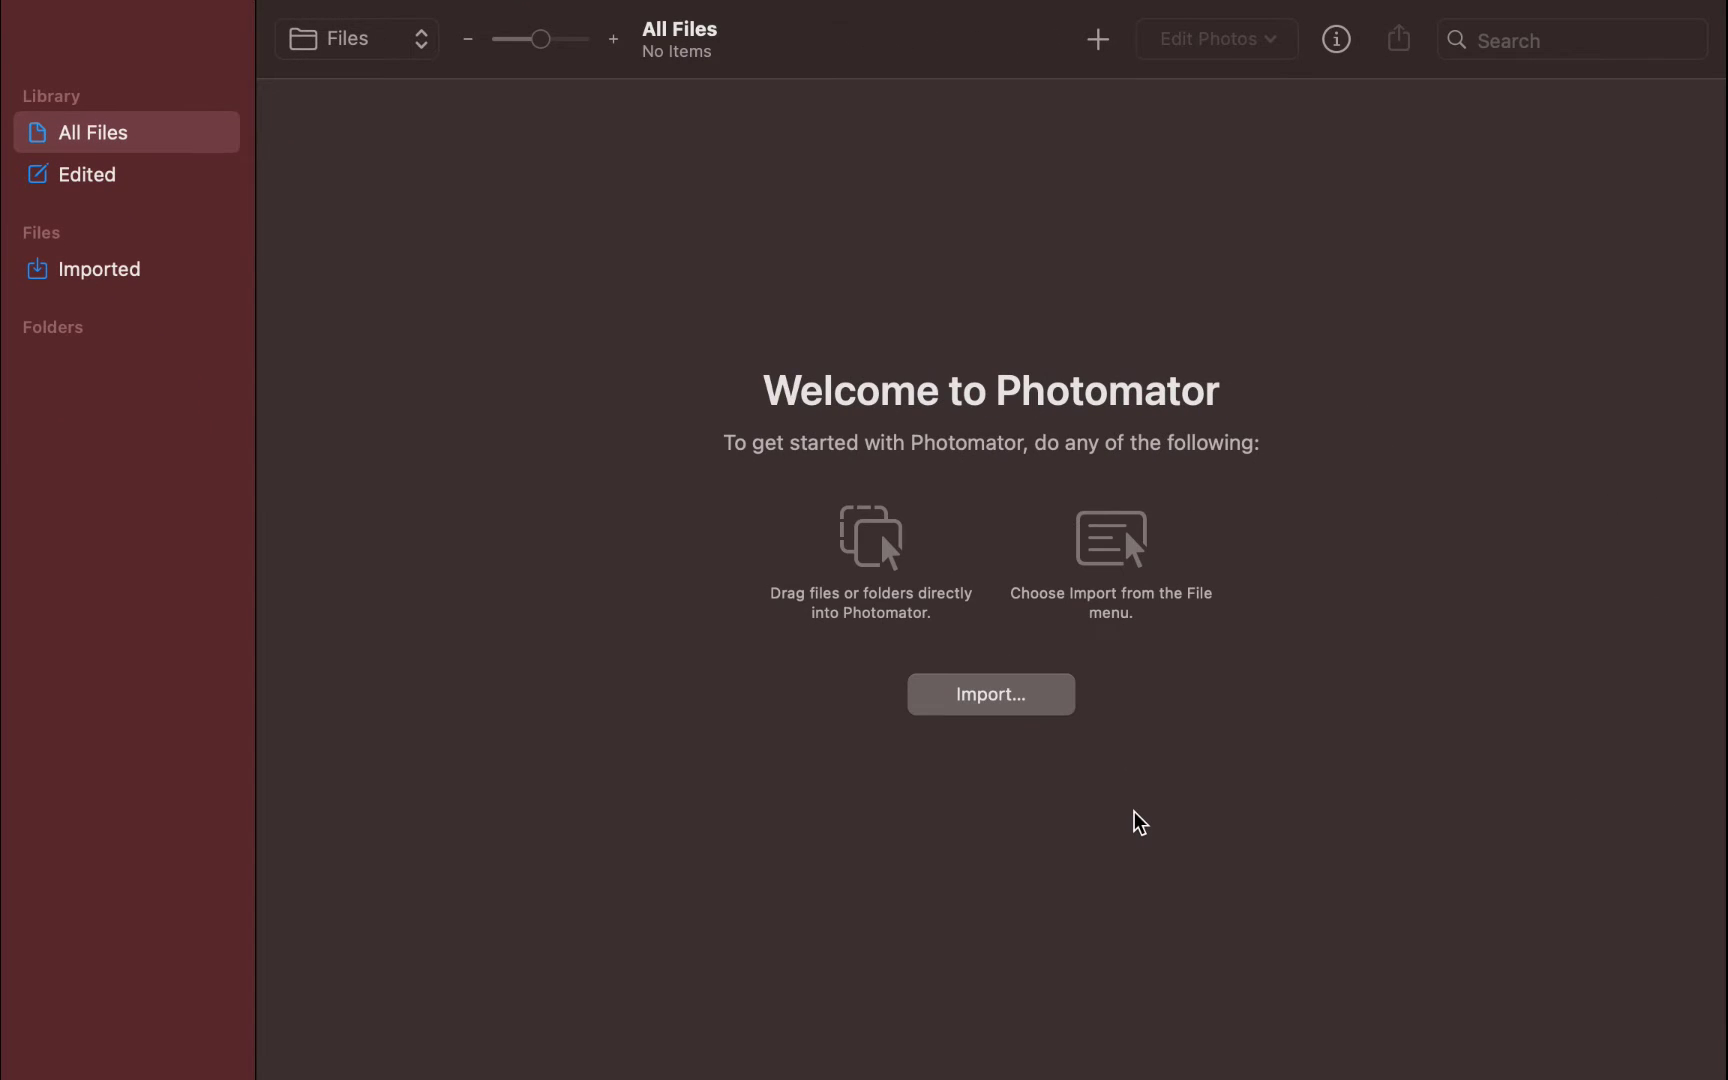
Import the sampleraw3 folder into the file browser, then browse the iCloud Drive folders.
{"action": "left_click", "coordinate": [1015, 694]}
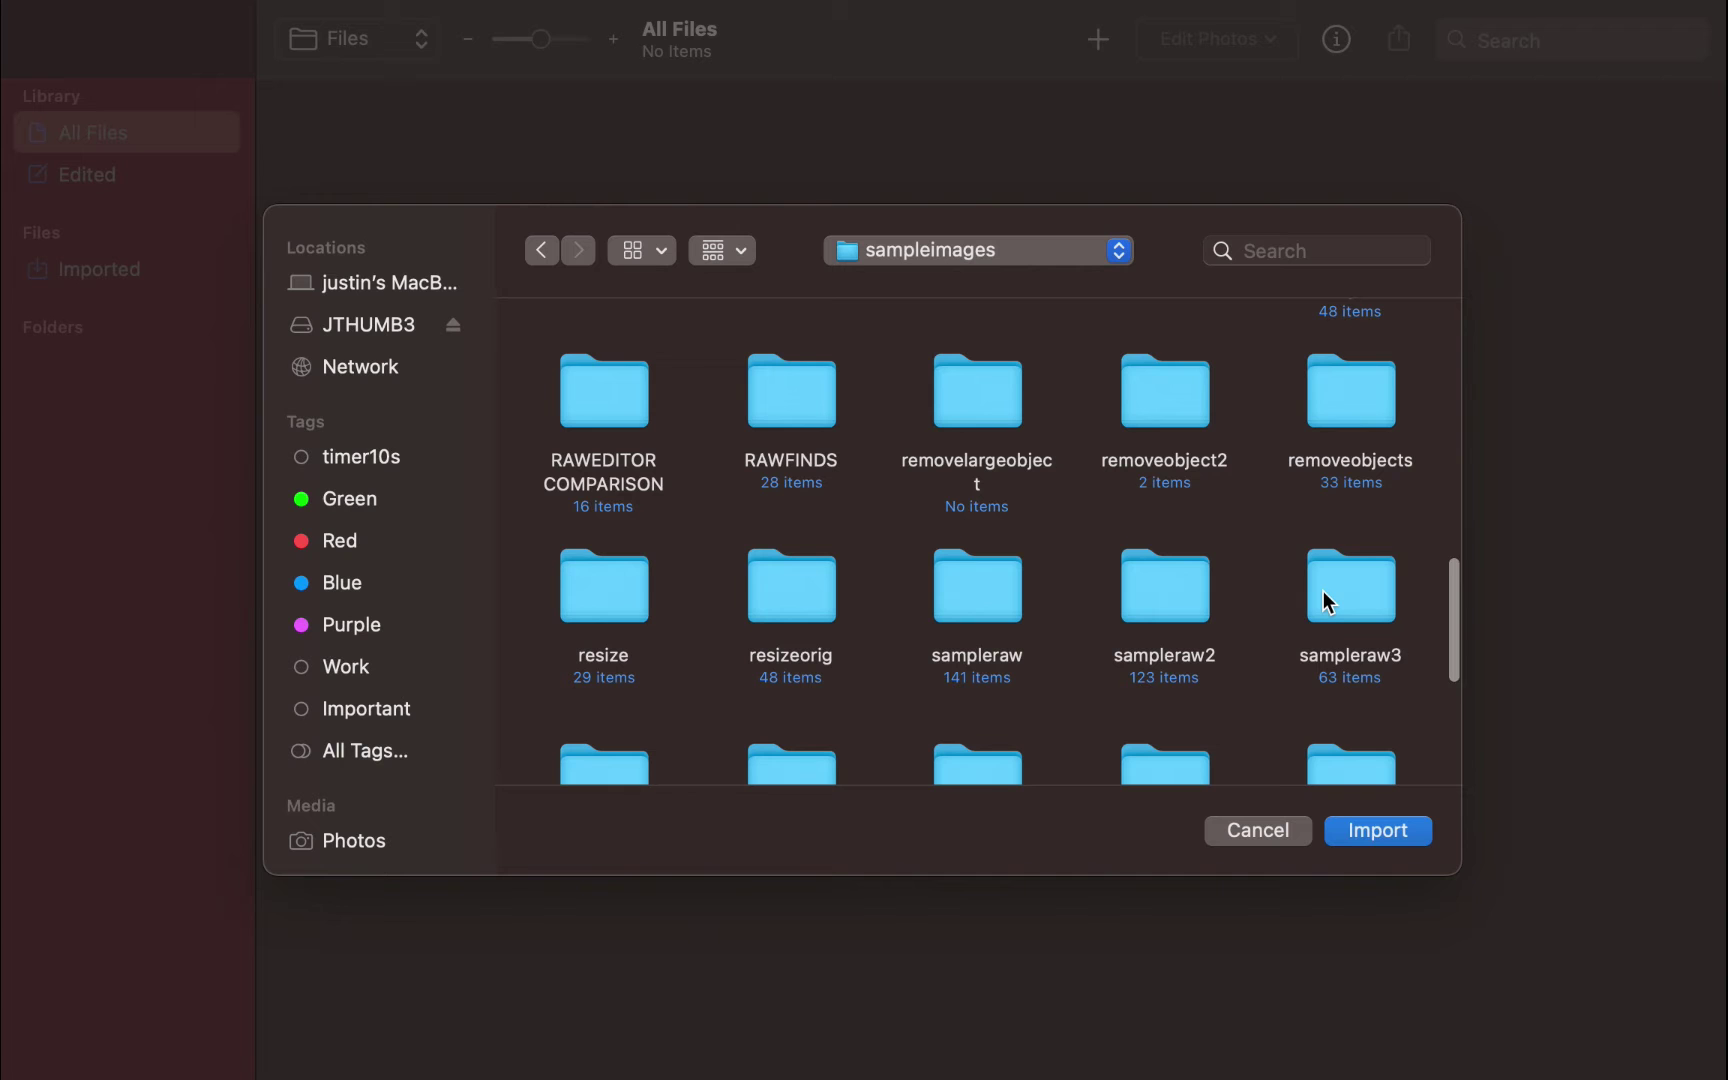
{"action": "left_click", "coordinate": [1324, 598]}
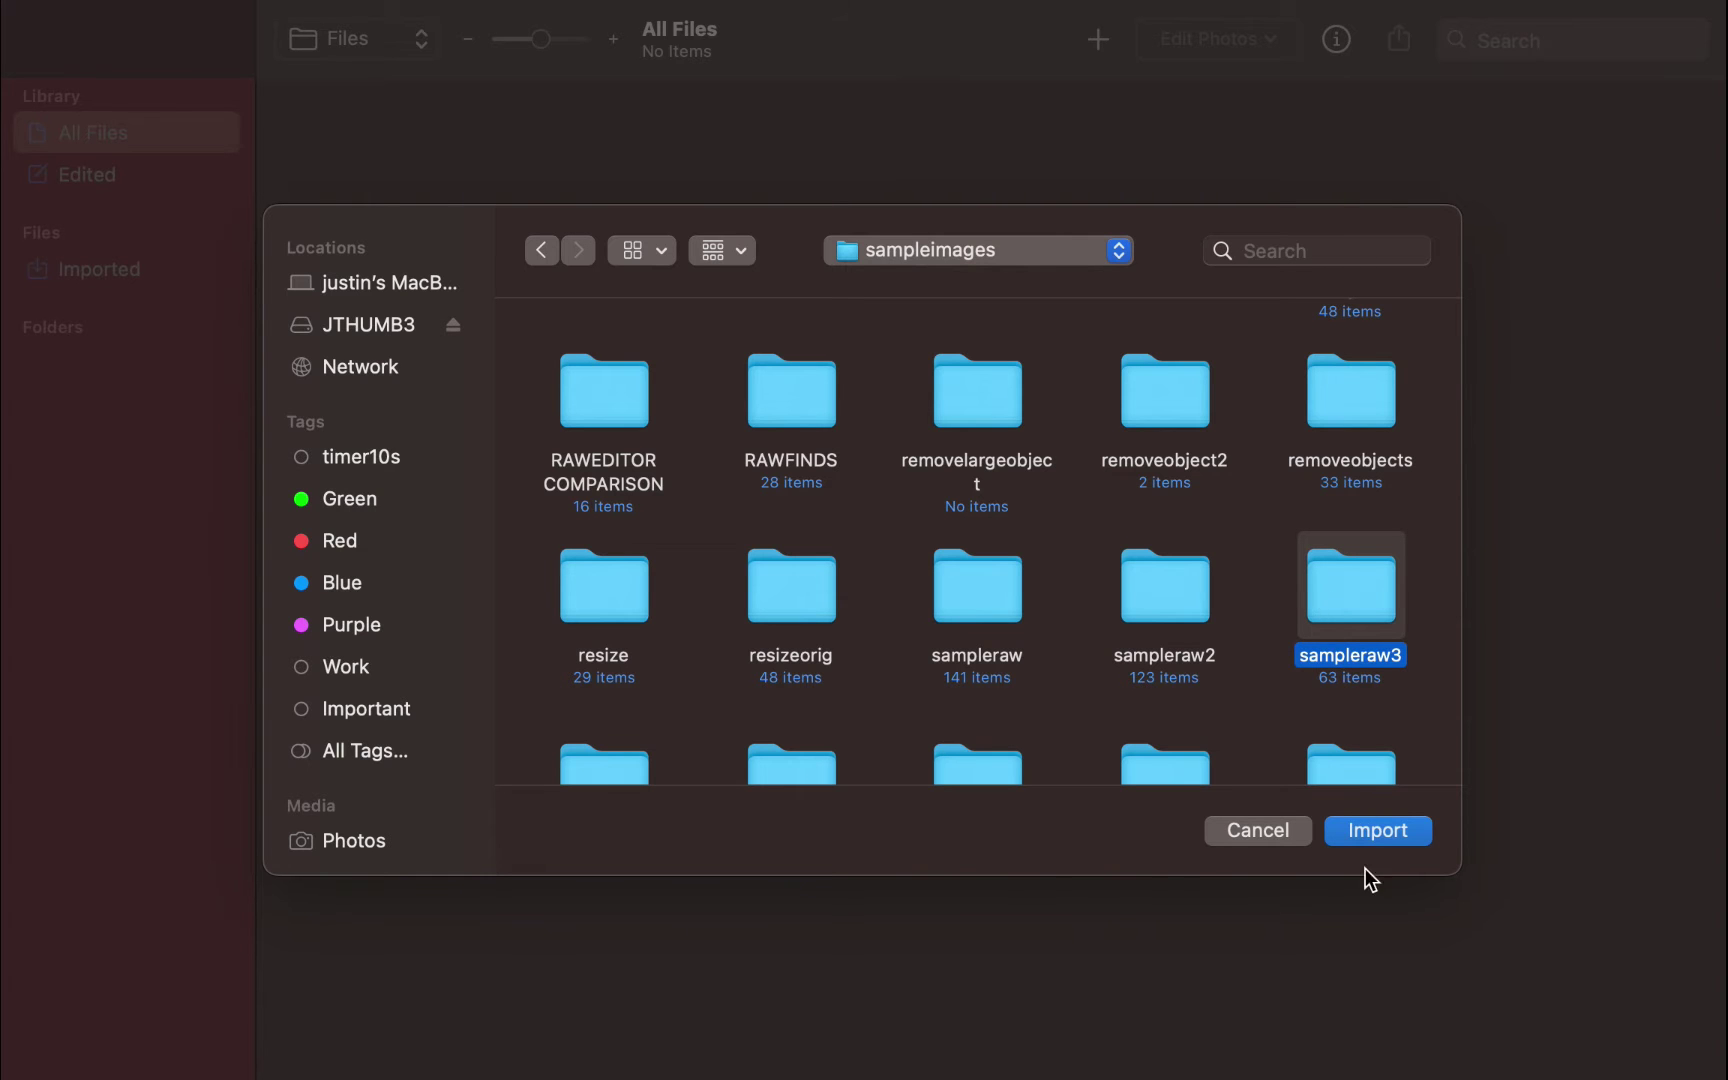
{"action": "left_click", "coordinate": [1374, 838]}
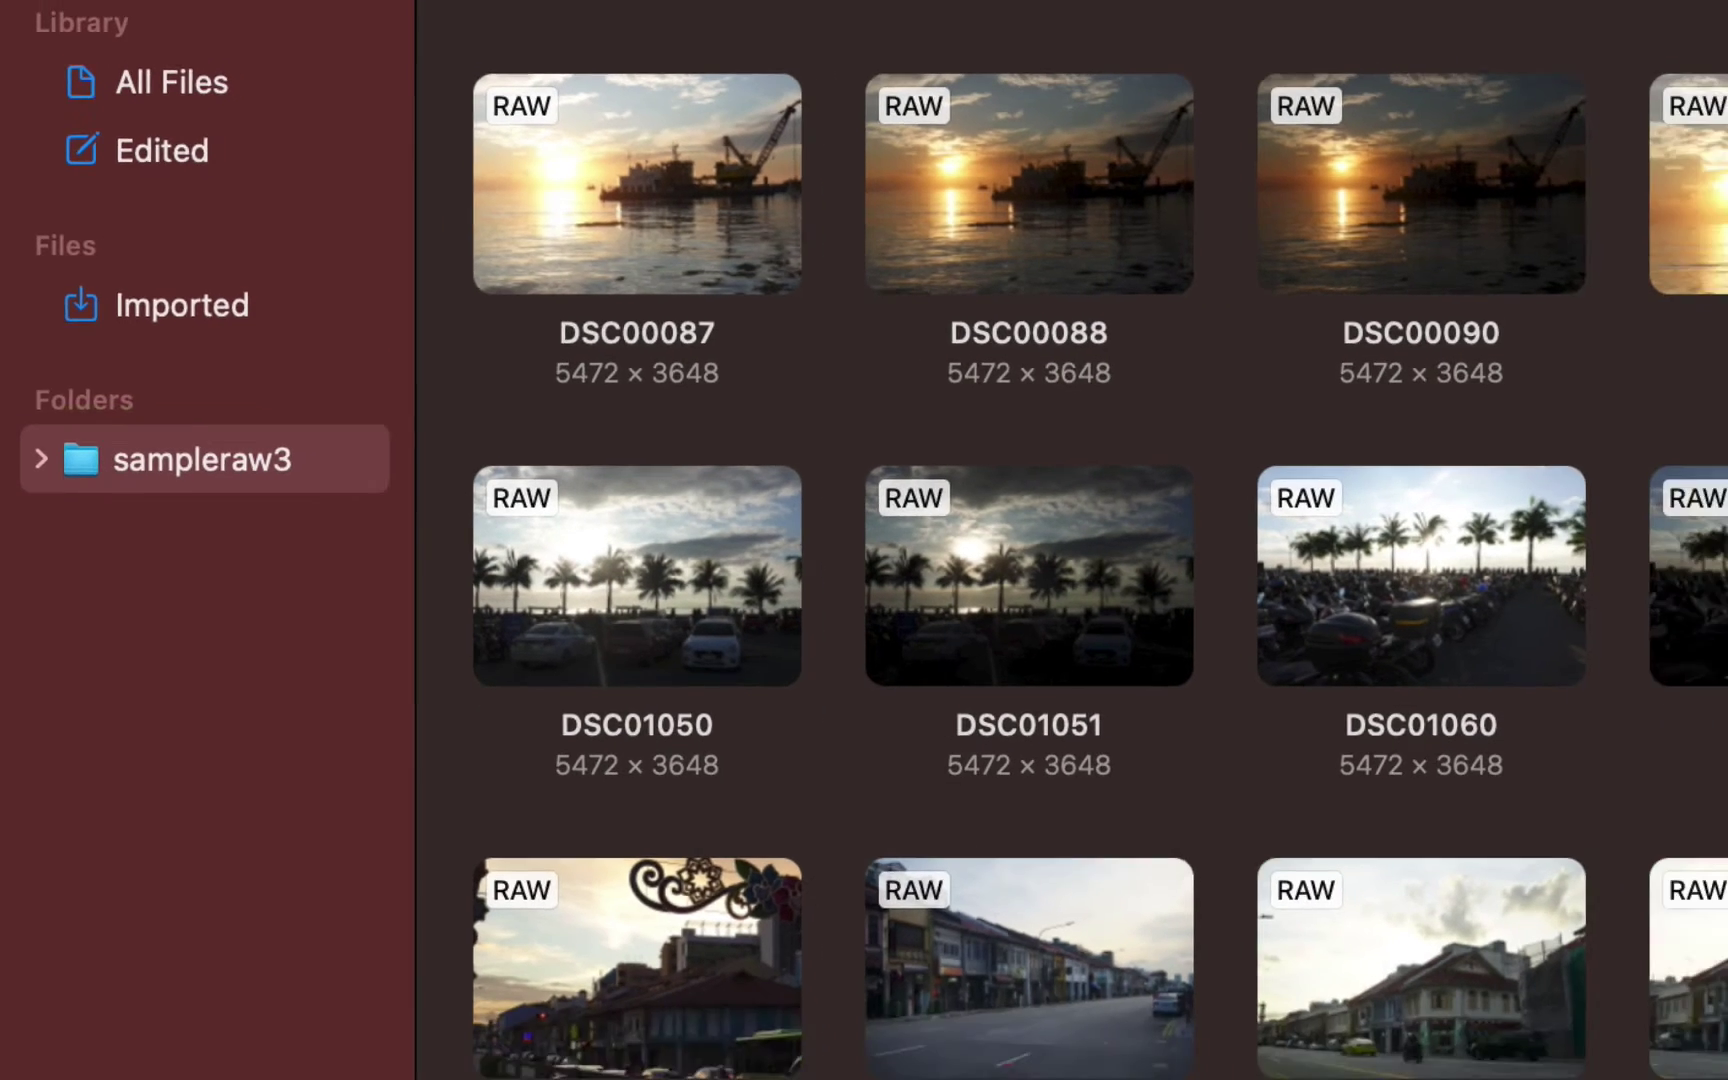
{"action": "scroll", "coordinate": [1577, 852], "scroll_direction": "down", "scroll_amount": 3}
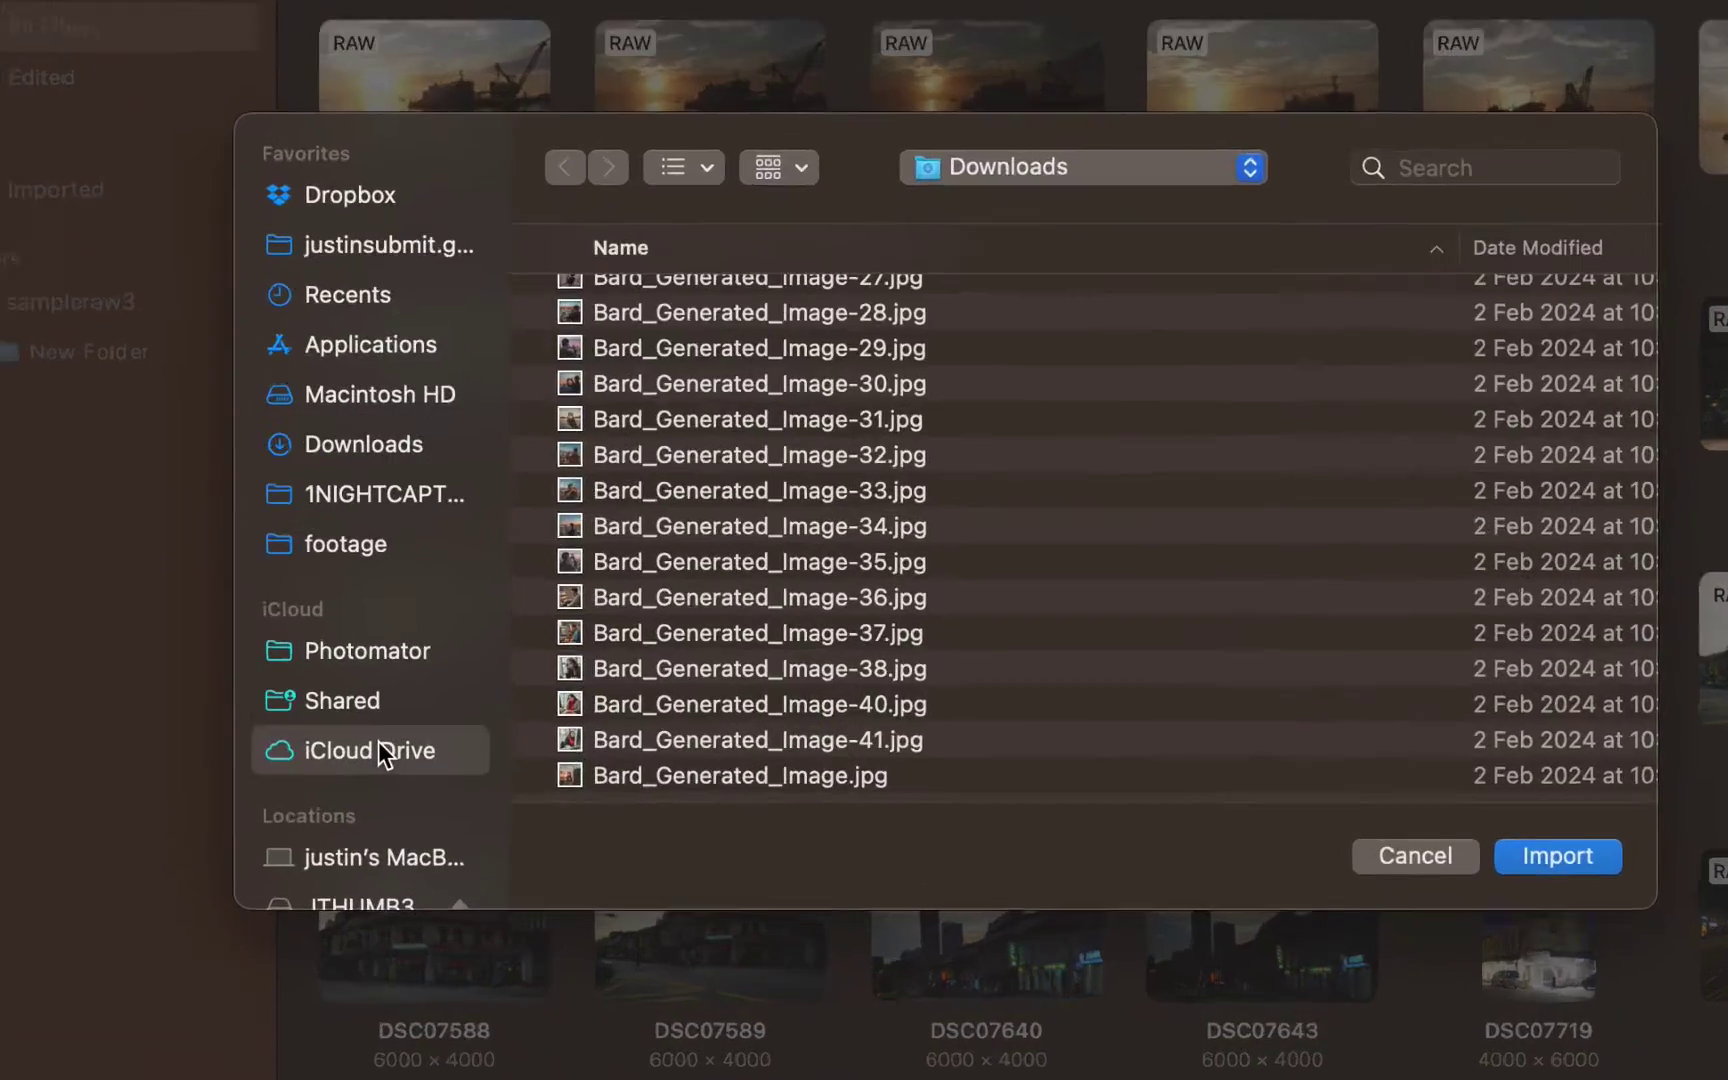
{"action": "left_click", "coordinate": [375, 814]}
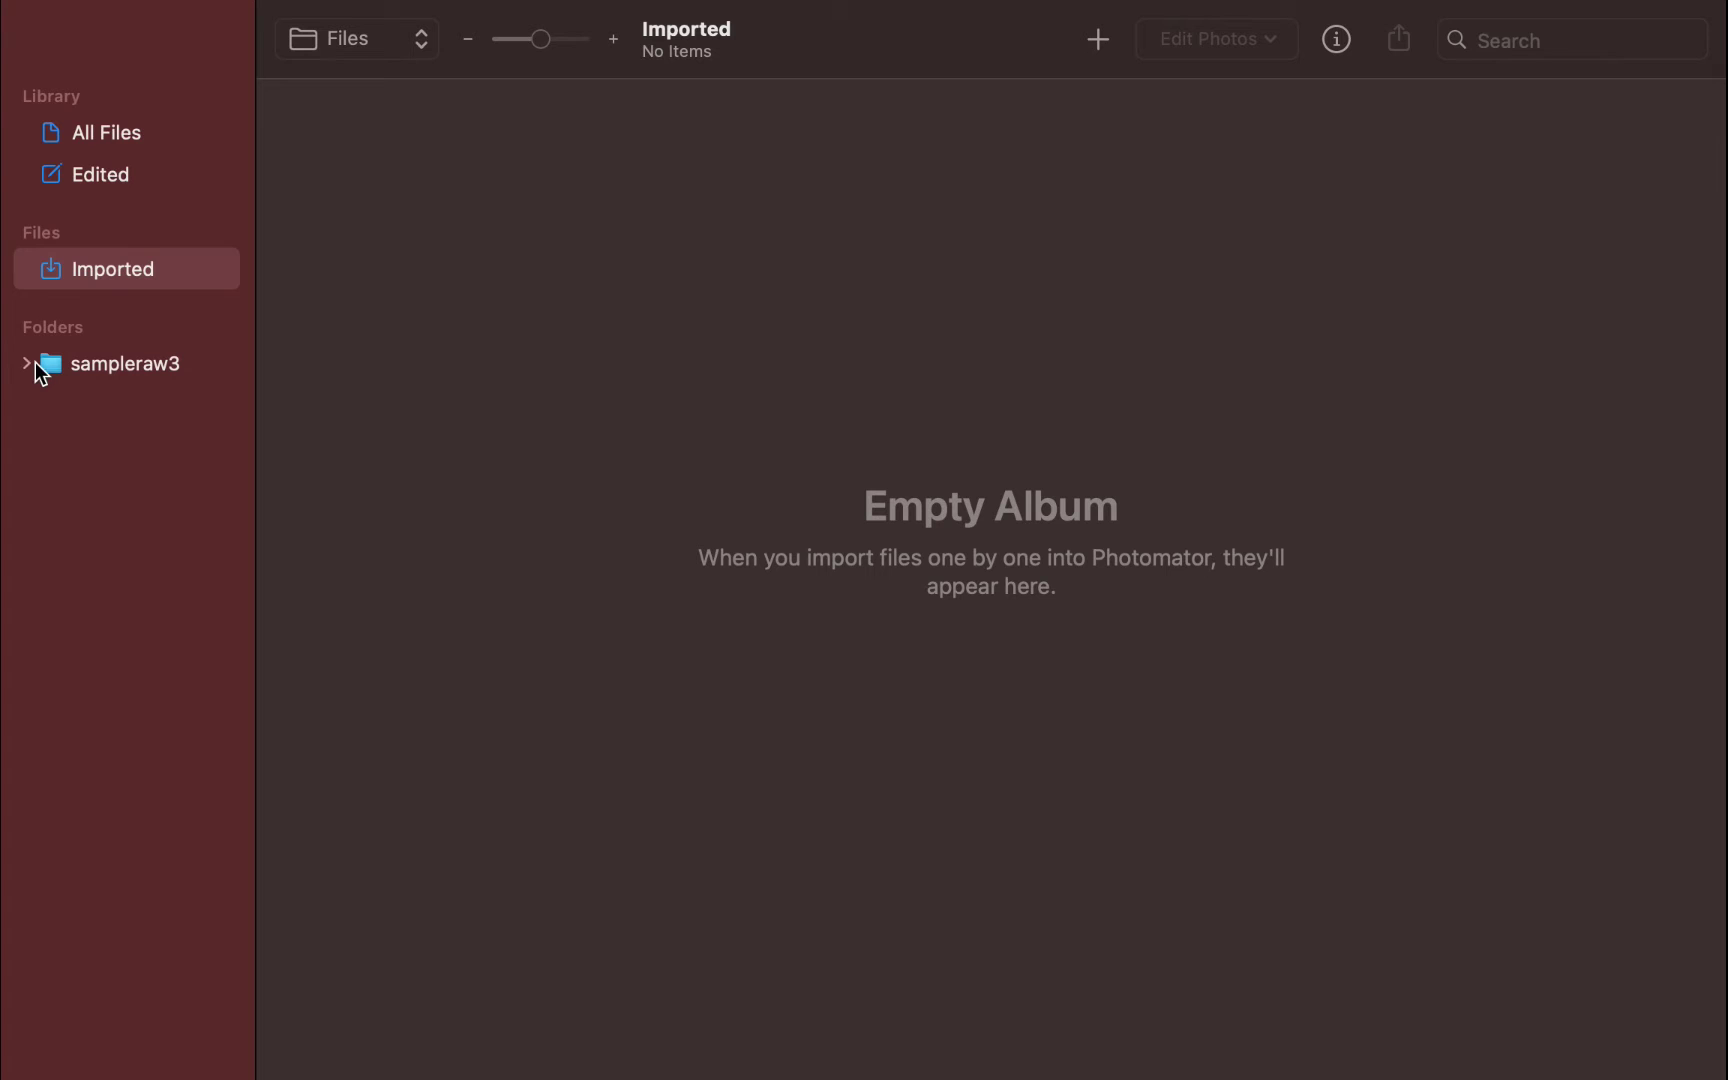
Open photo DSC07567 from the sampleraw3 folder, allowing access to the removable drive.
{"action": "left_click", "coordinate": [28, 364]}
{"action": "left_click", "coordinate": [150, 364]}
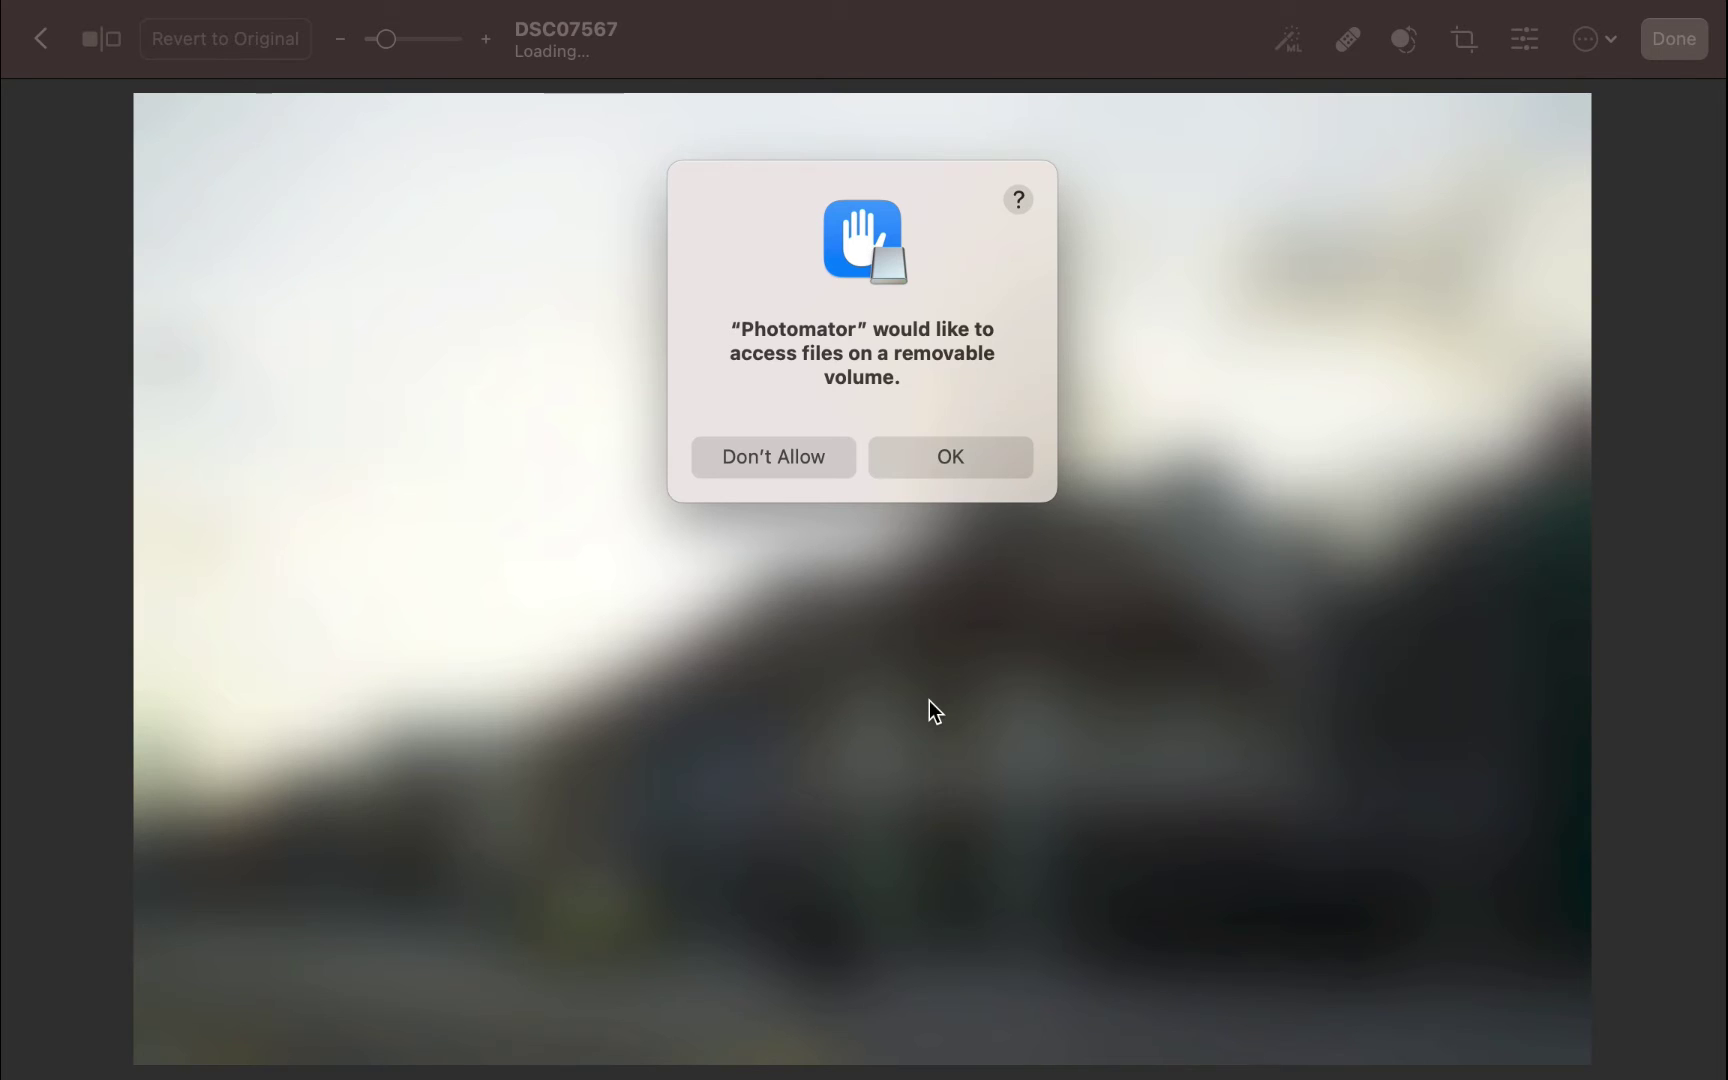
{"action": "left_click", "coordinate": [957, 468]}
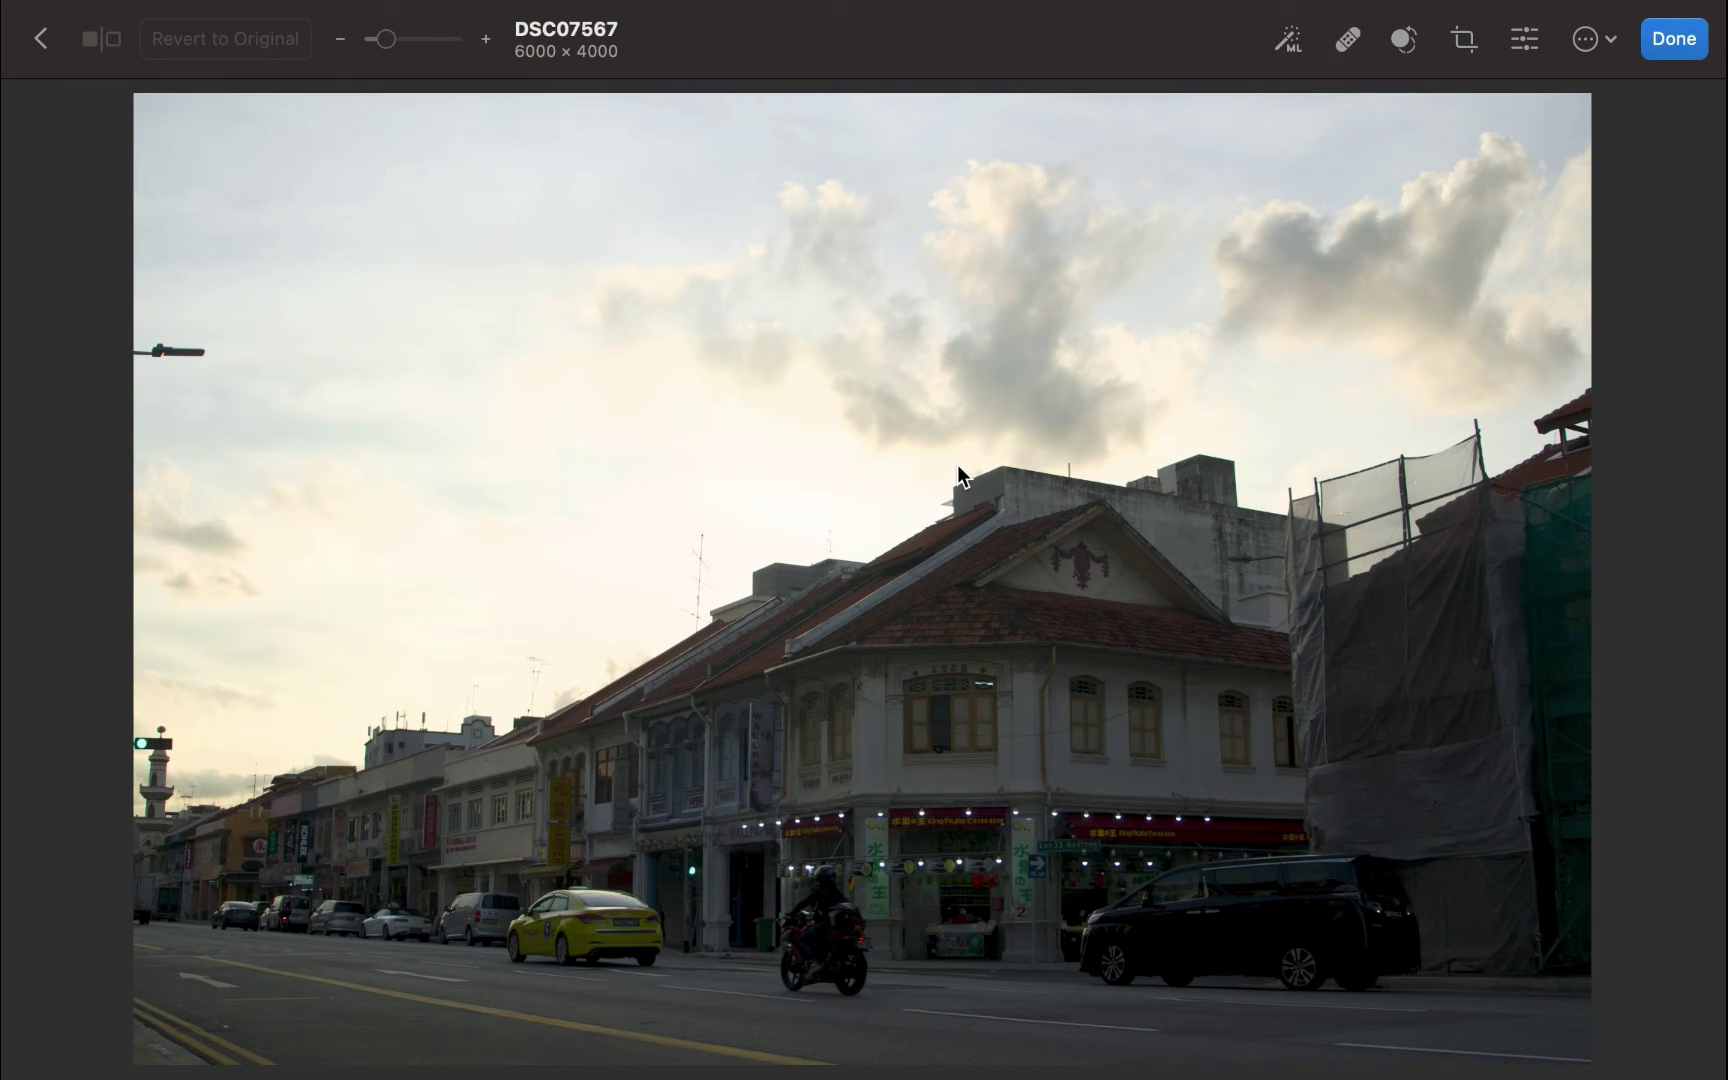
Set Shadows to 64% and Highlights to -68%, then return to the grid.
{"action": "left_click", "coordinate": [1524, 39]}
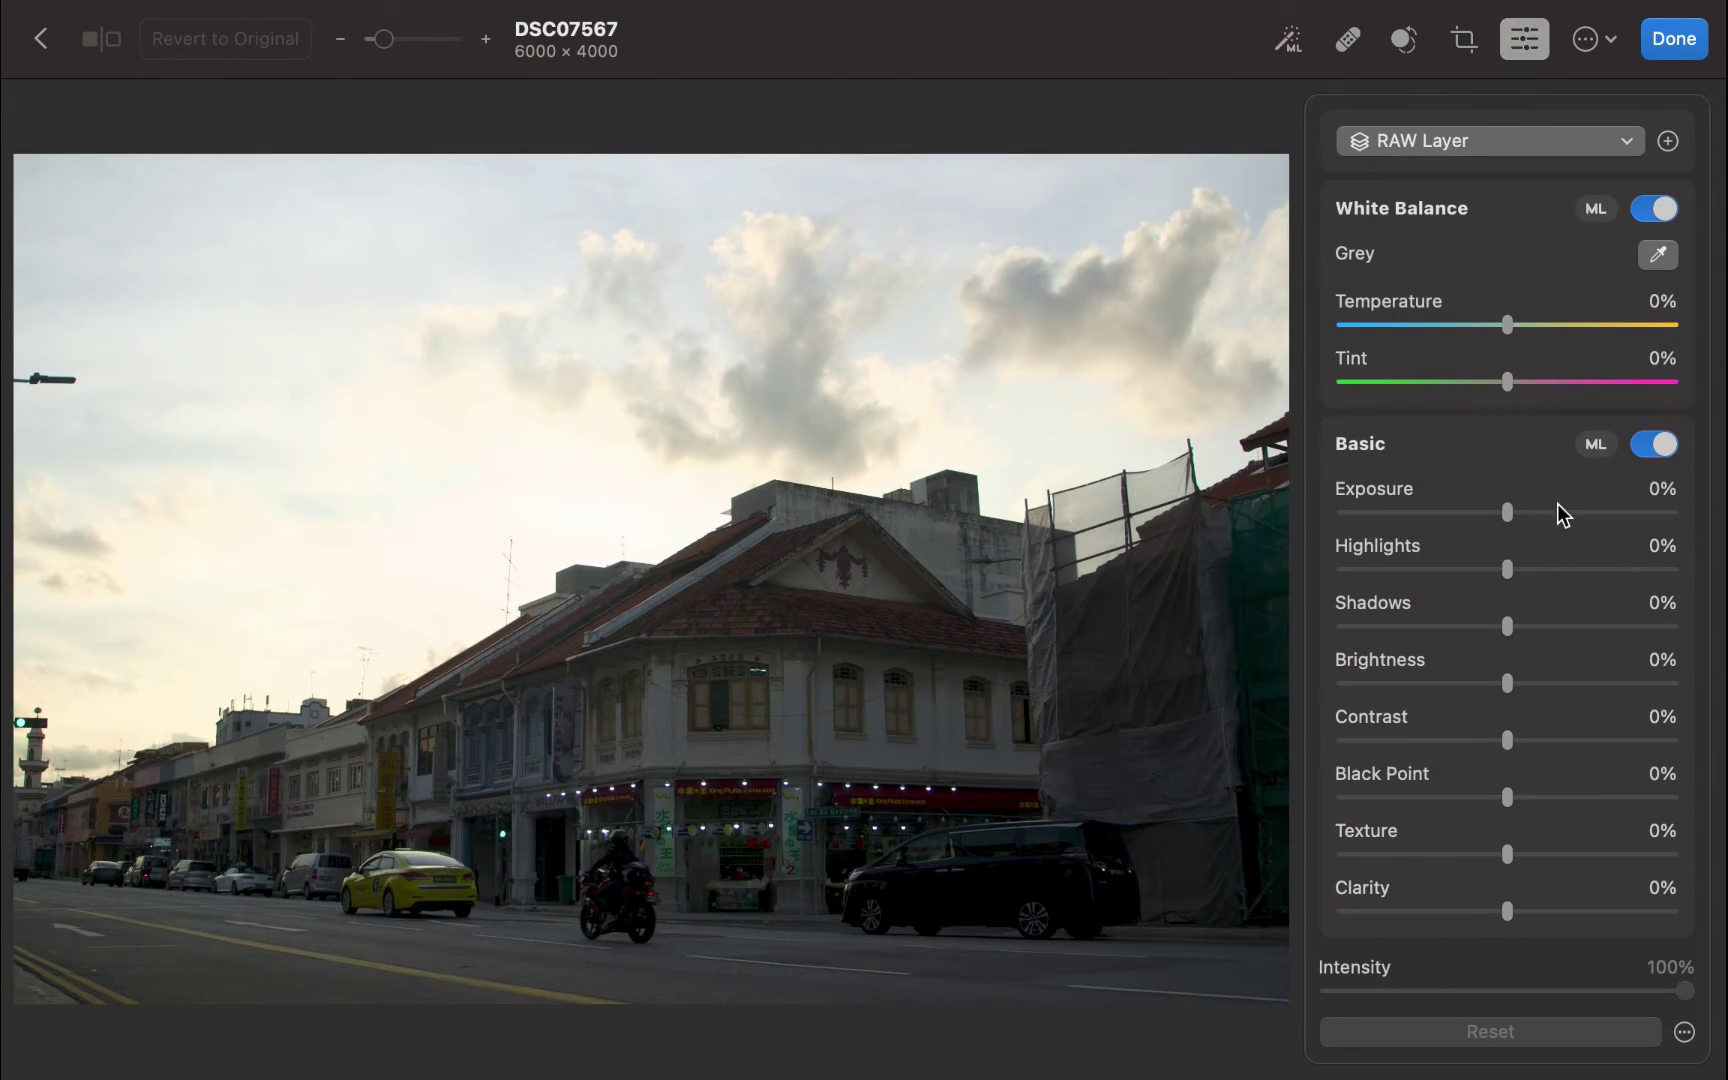
{"action": "left_click_drag", "start_coordinate": [1510, 626], "coordinate": [1614, 628]}
{"action": "left_click_drag", "start_coordinate": [1509, 563], "coordinate": [1398, 563]}
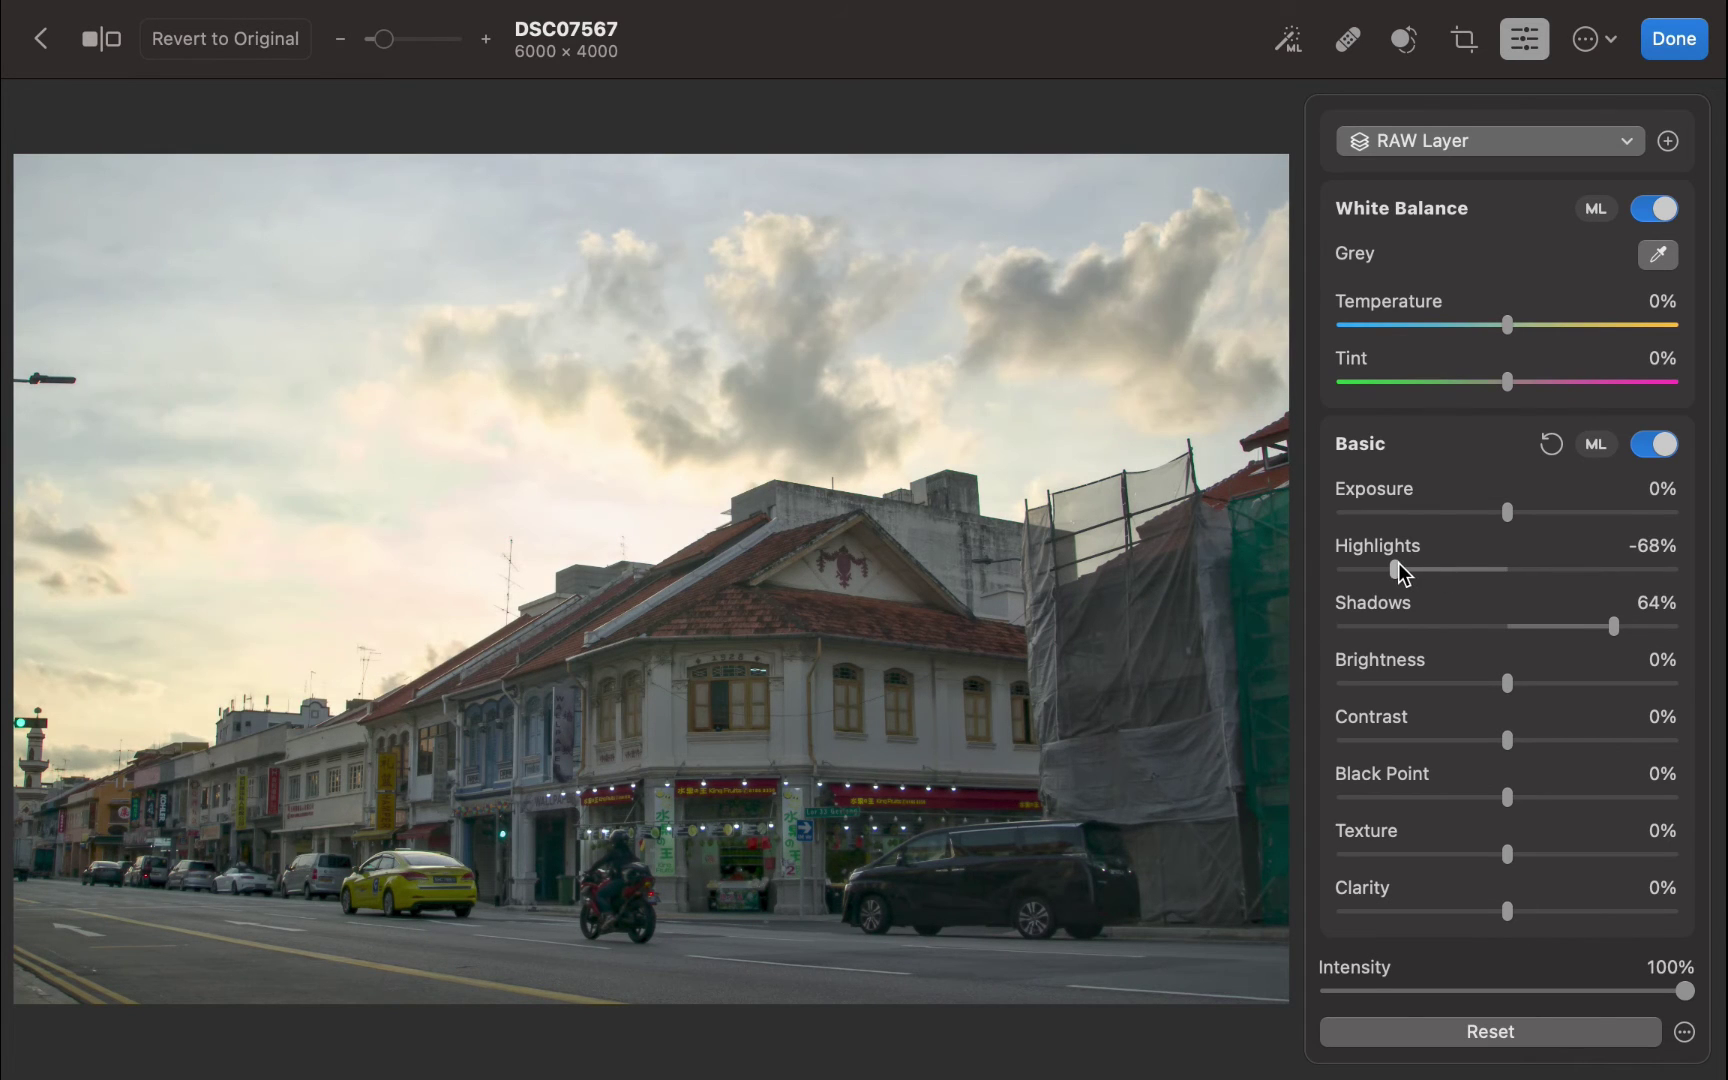
{"action": "left_click", "coordinate": [1666, 39]}
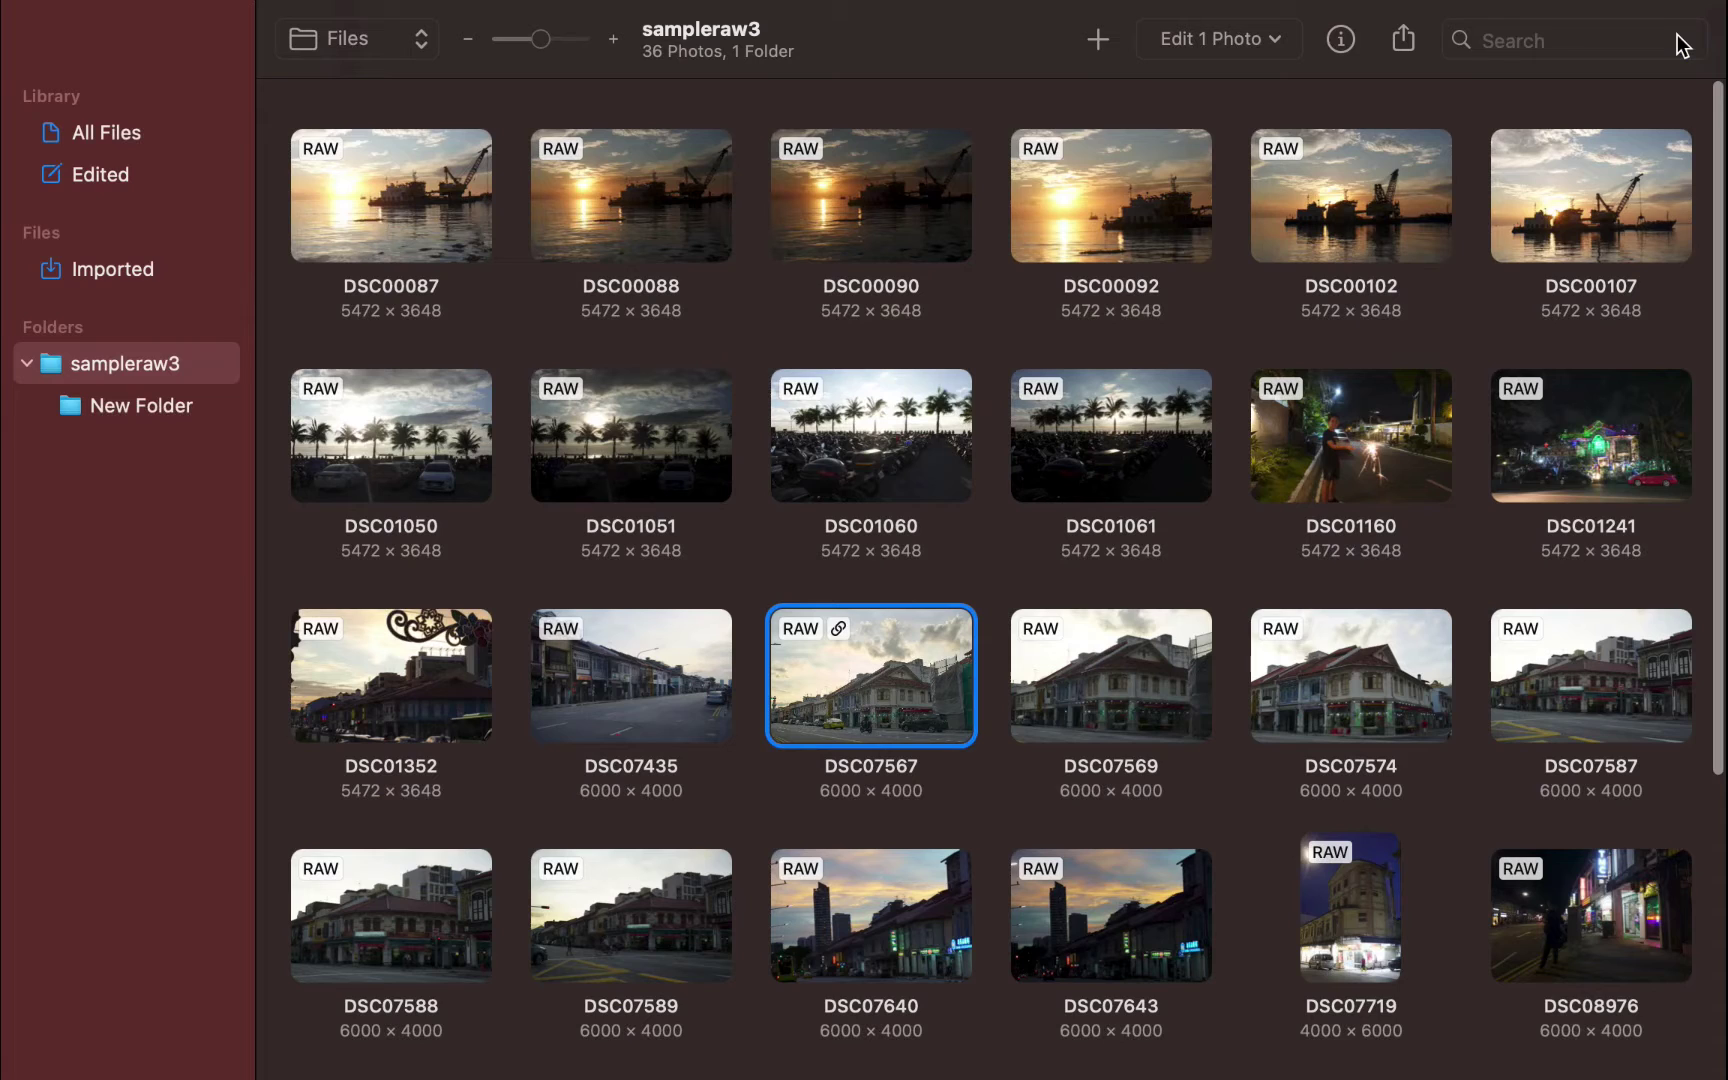
Reveal DSC07567's original file in Finder.
{"action": "right_click", "coordinate": [845, 678]}
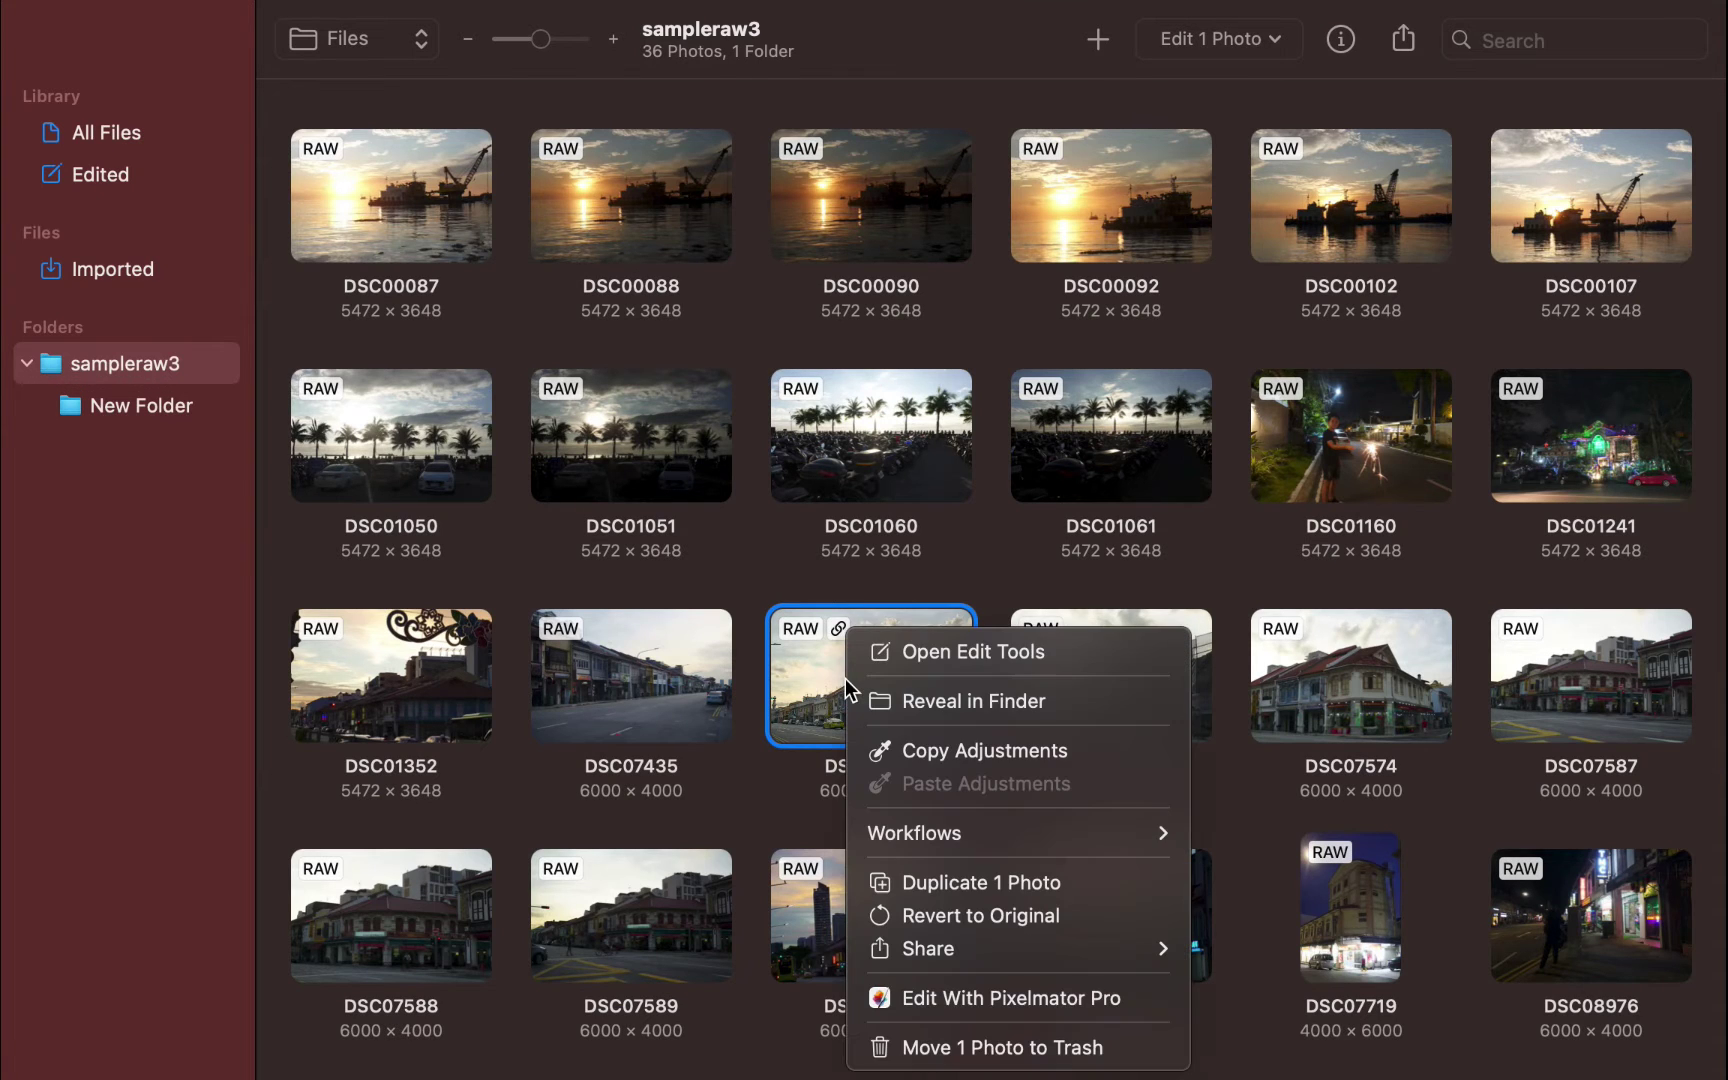
{"action": "left_click", "coordinate": [920, 701]}
{"action": "scroll", "coordinate": [917, 694], "scroll_direction": "down", "scroll_amount": 5}
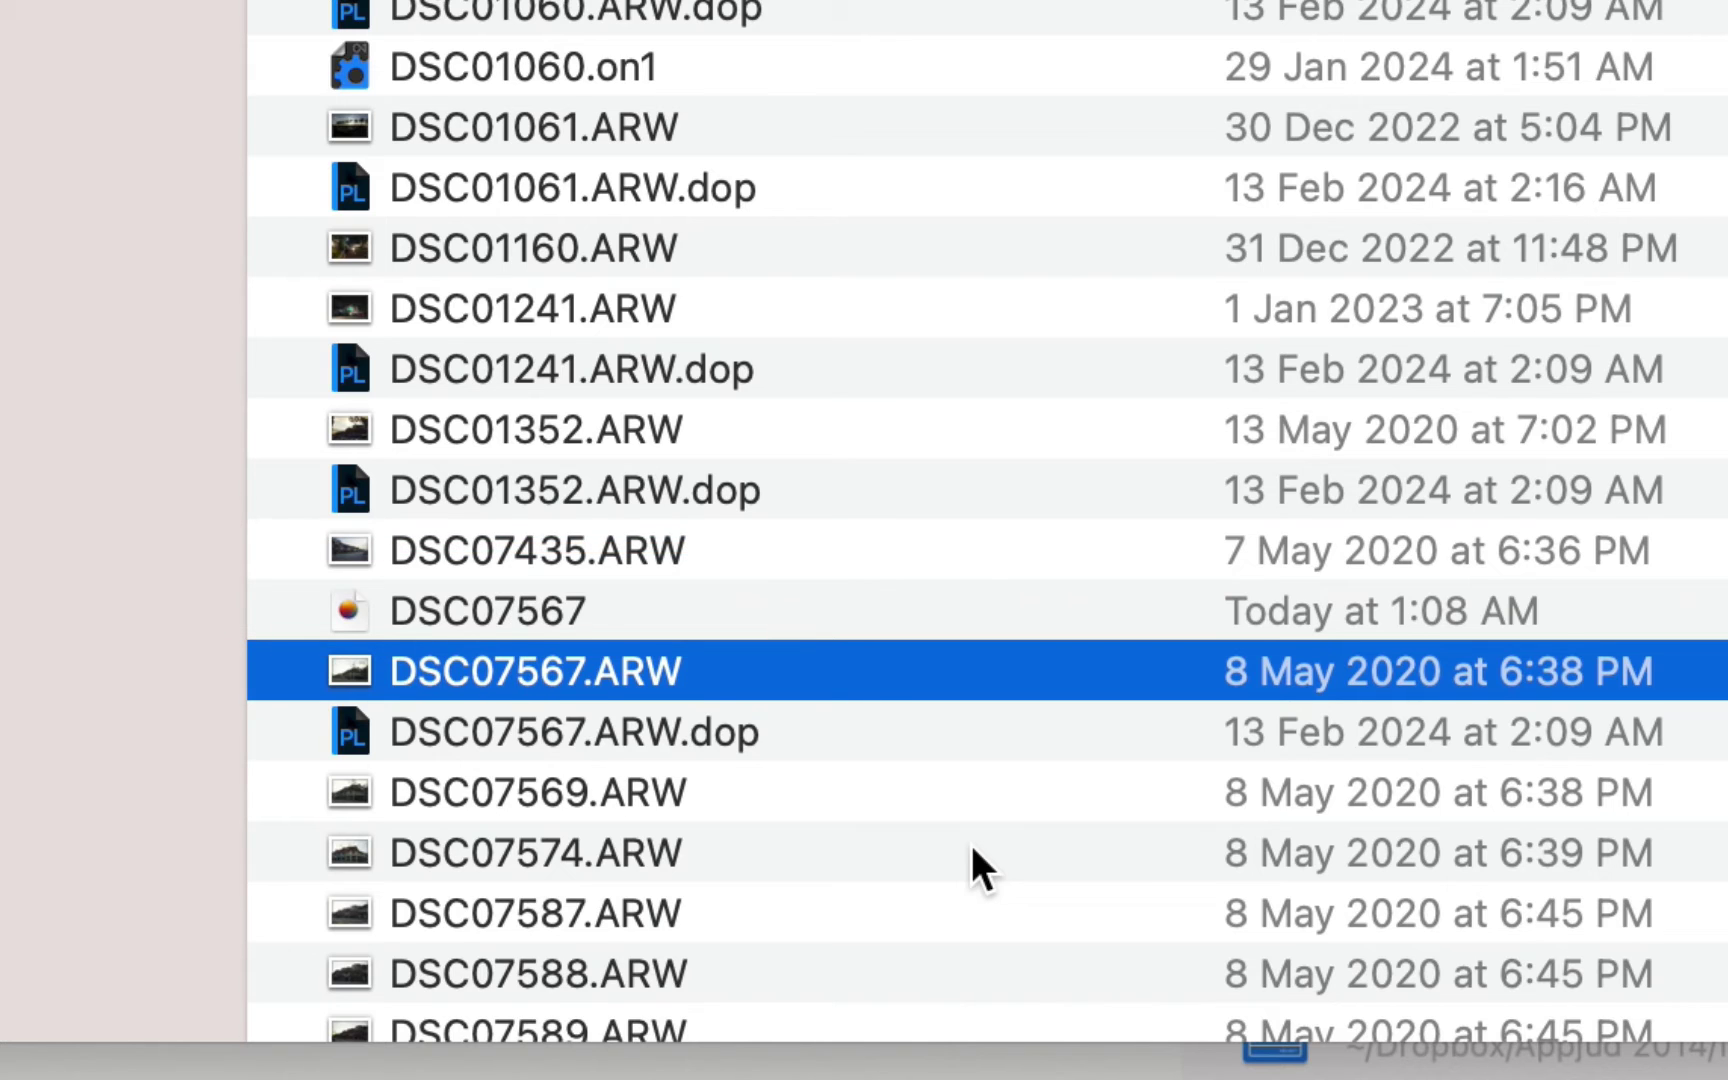
{"action": "scroll", "coordinate": [971, 845], "scroll_direction": "down", "scroll_amount": 3}
Open the DSC07567 file in Sublime Text via Open With > Other.
{"action": "right_click", "coordinate": [556, 336]}
{"action": "mouse_move", "coordinate": [998, 433]}
{"action": "left_click", "coordinate": [1490, 700]}
{"action": "type", "text": "su"}
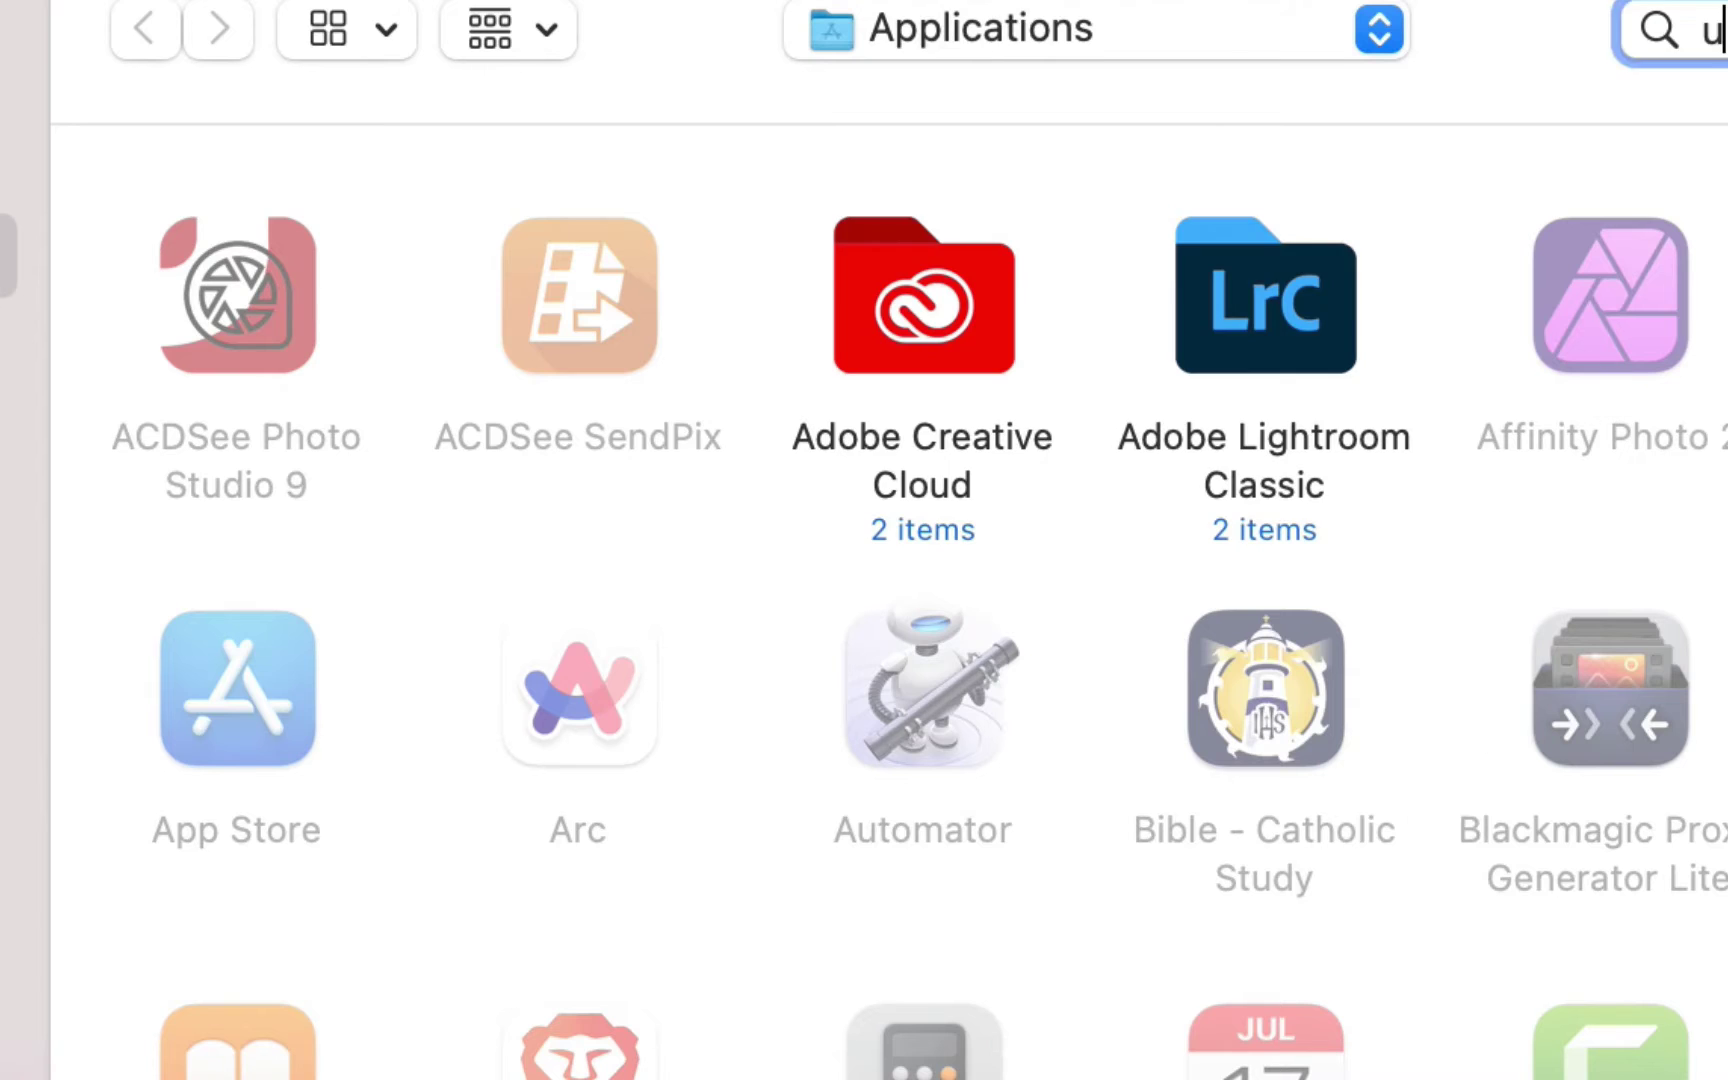
{"action": "double_click", "coordinate": [496, 350]}
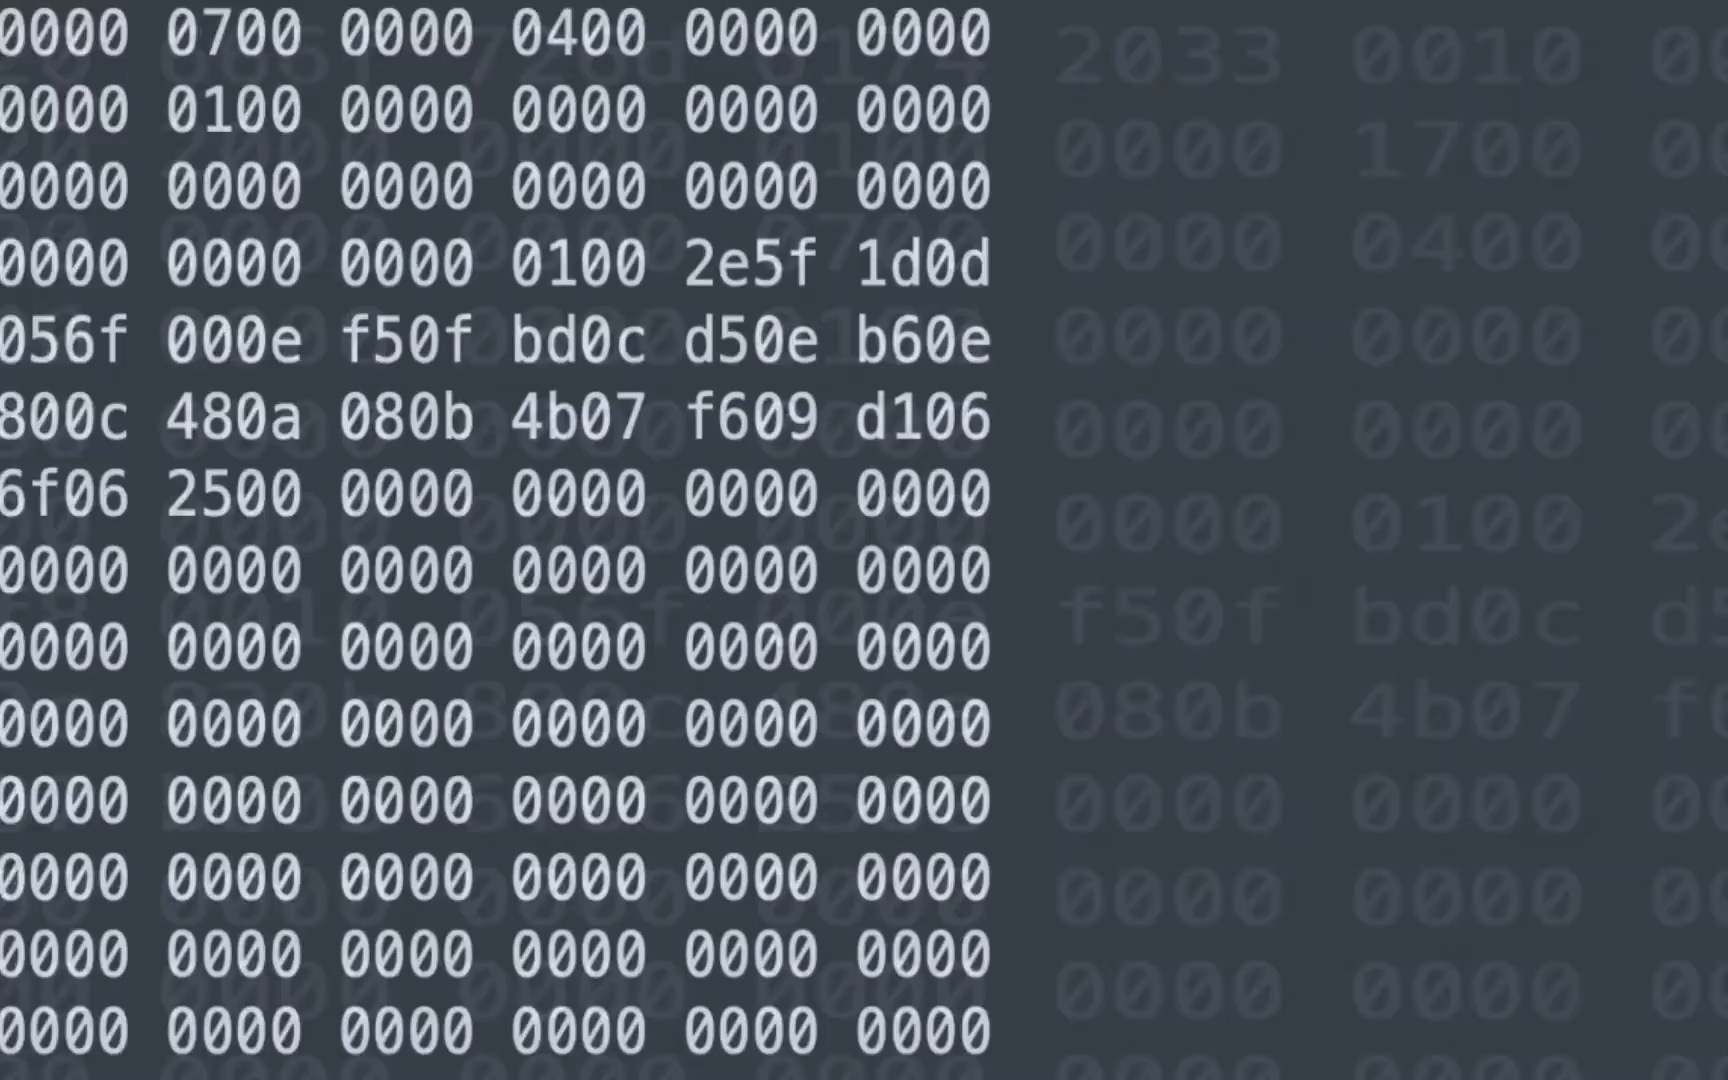
Set DSC01060's Shadows to 68%, Highlights to -97% and Texture to about 28%.
{"action": "scroll", "coordinate": [590, 571], "scroll_direction": "down", "scroll_amount": 15}
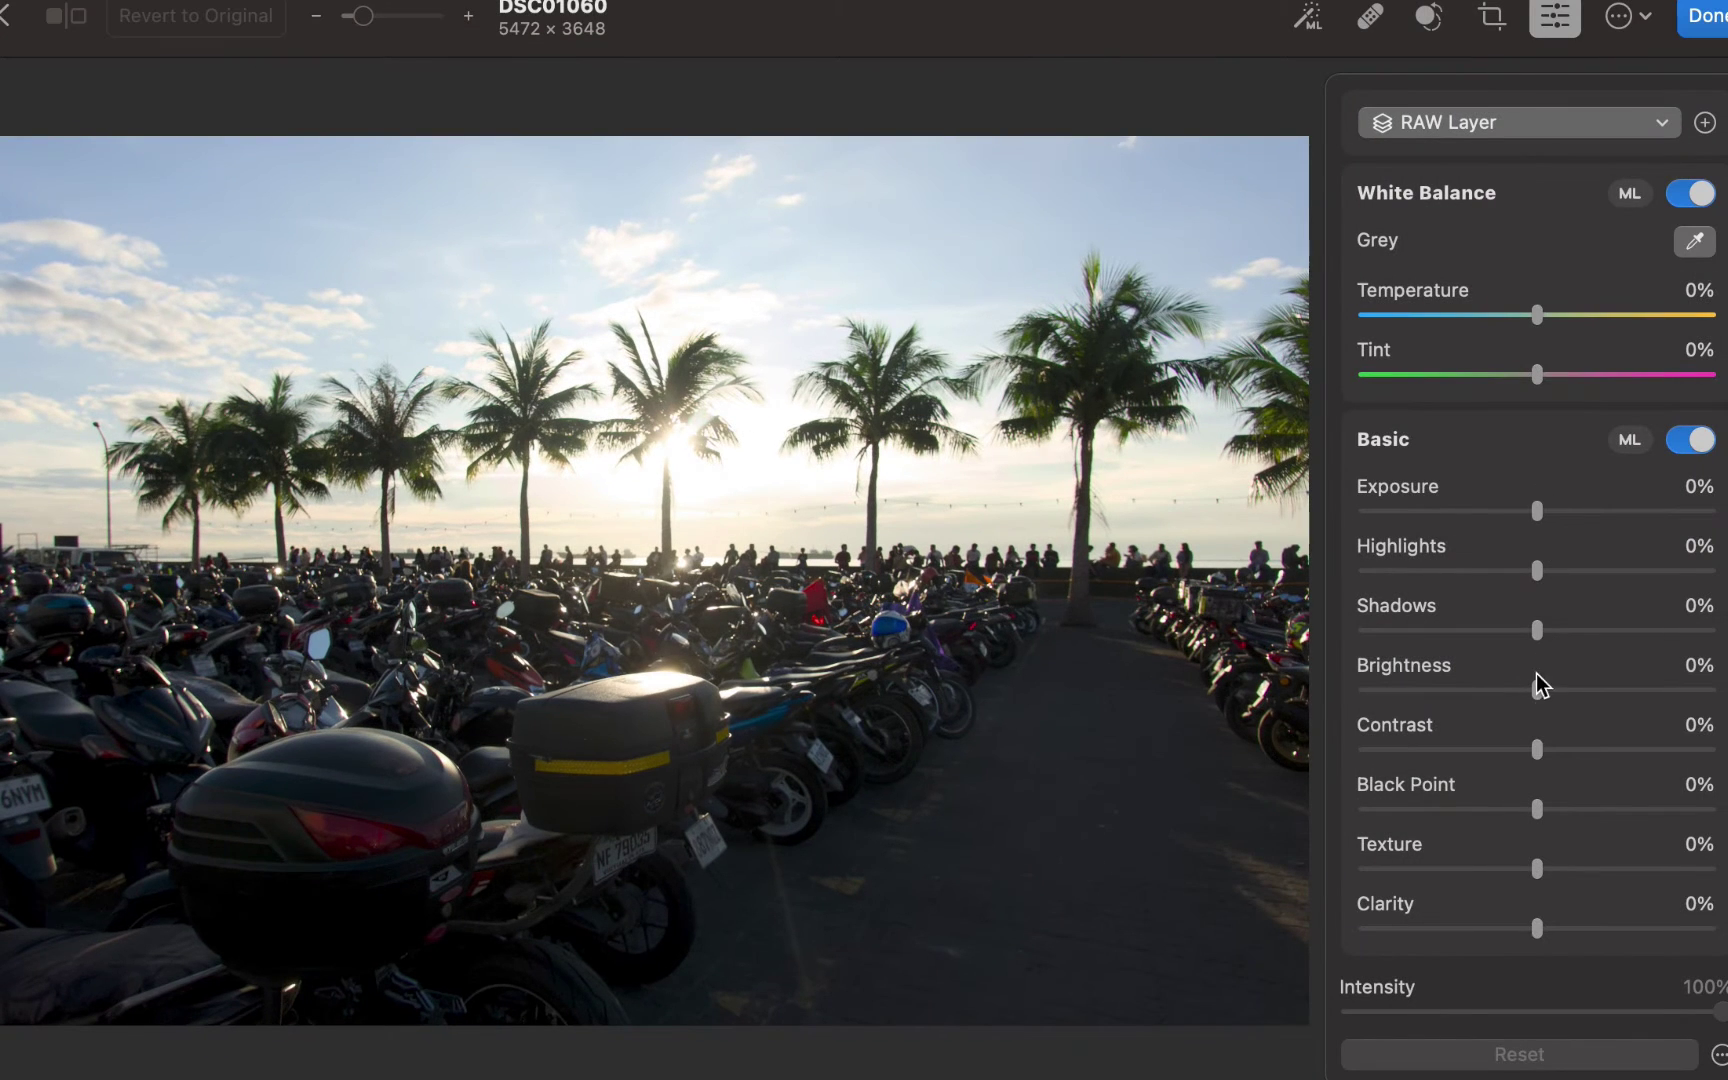
{"action": "scroll", "coordinate": [1532, 737], "scroll_direction": "down", "scroll_amount": 1}
{"action": "left_click_drag", "start_coordinate": [1536, 571], "coordinate": [1656, 573]}
{"action": "left_click_drag", "start_coordinate": [1537, 510], "coordinate": [1372, 512]}
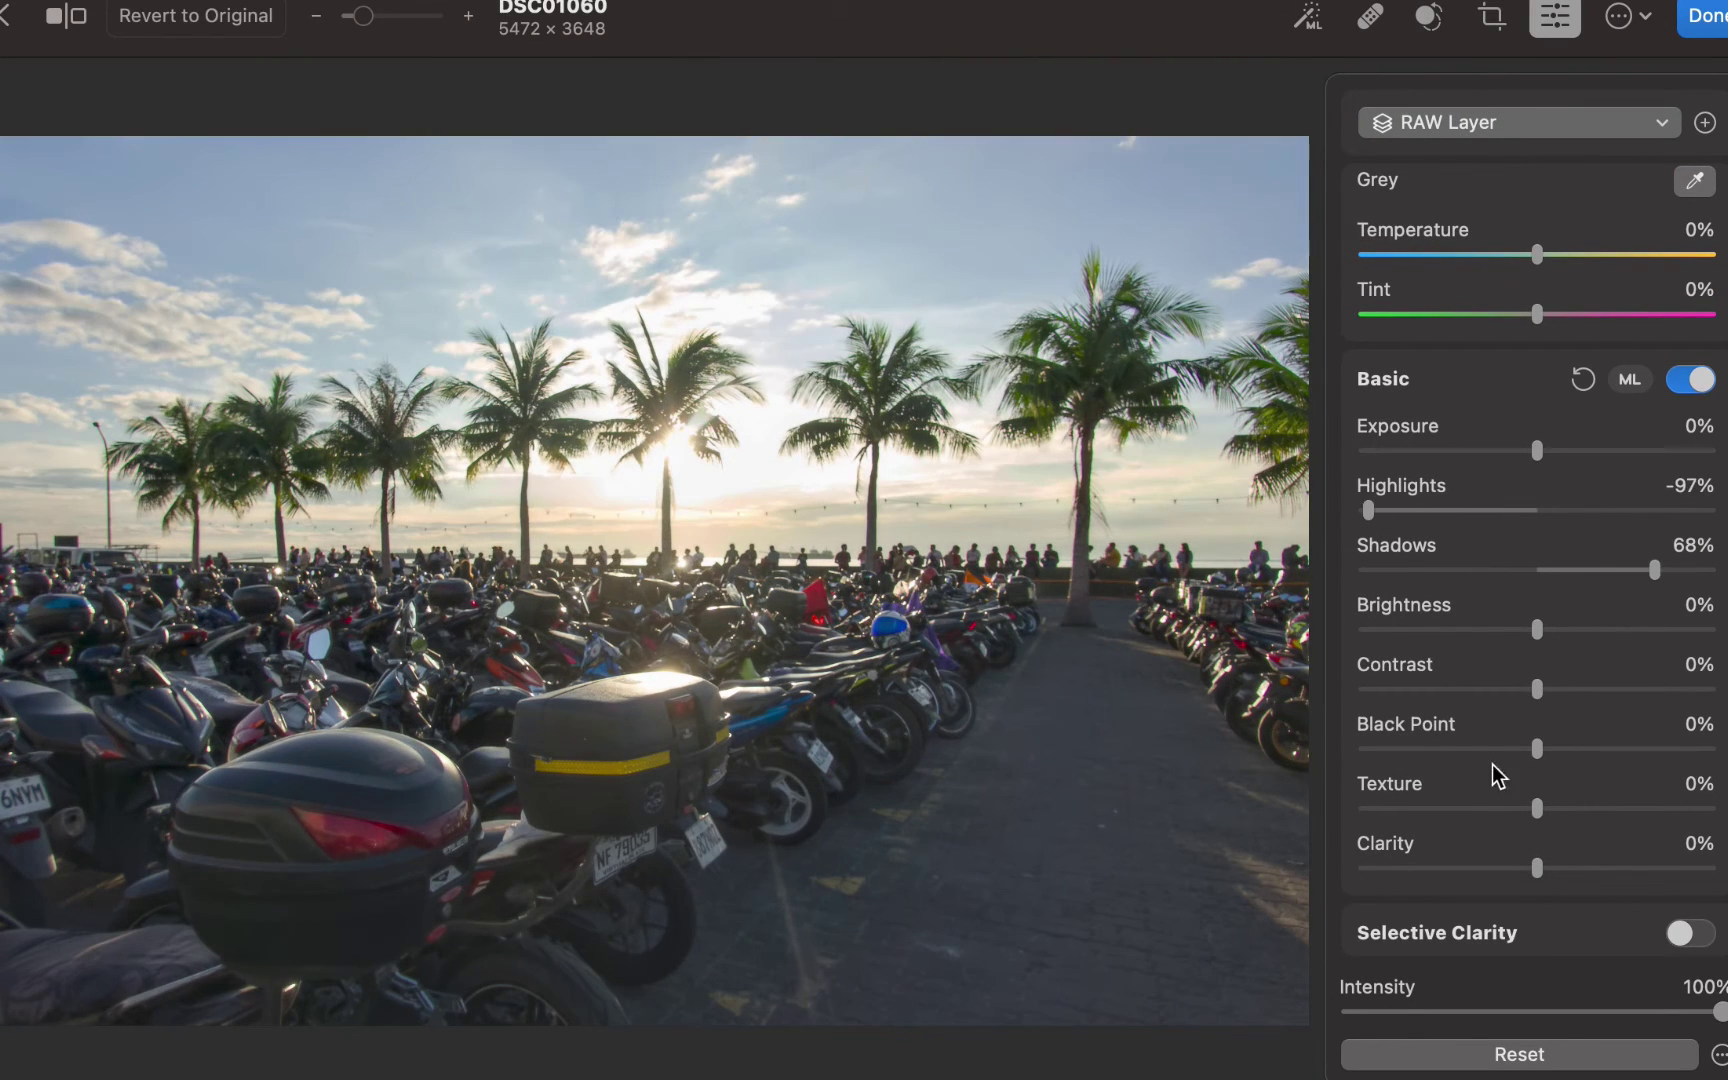
{"action": "left_click_drag", "start_coordinate": [1537, 808], "coordinate": [1588, 810]}
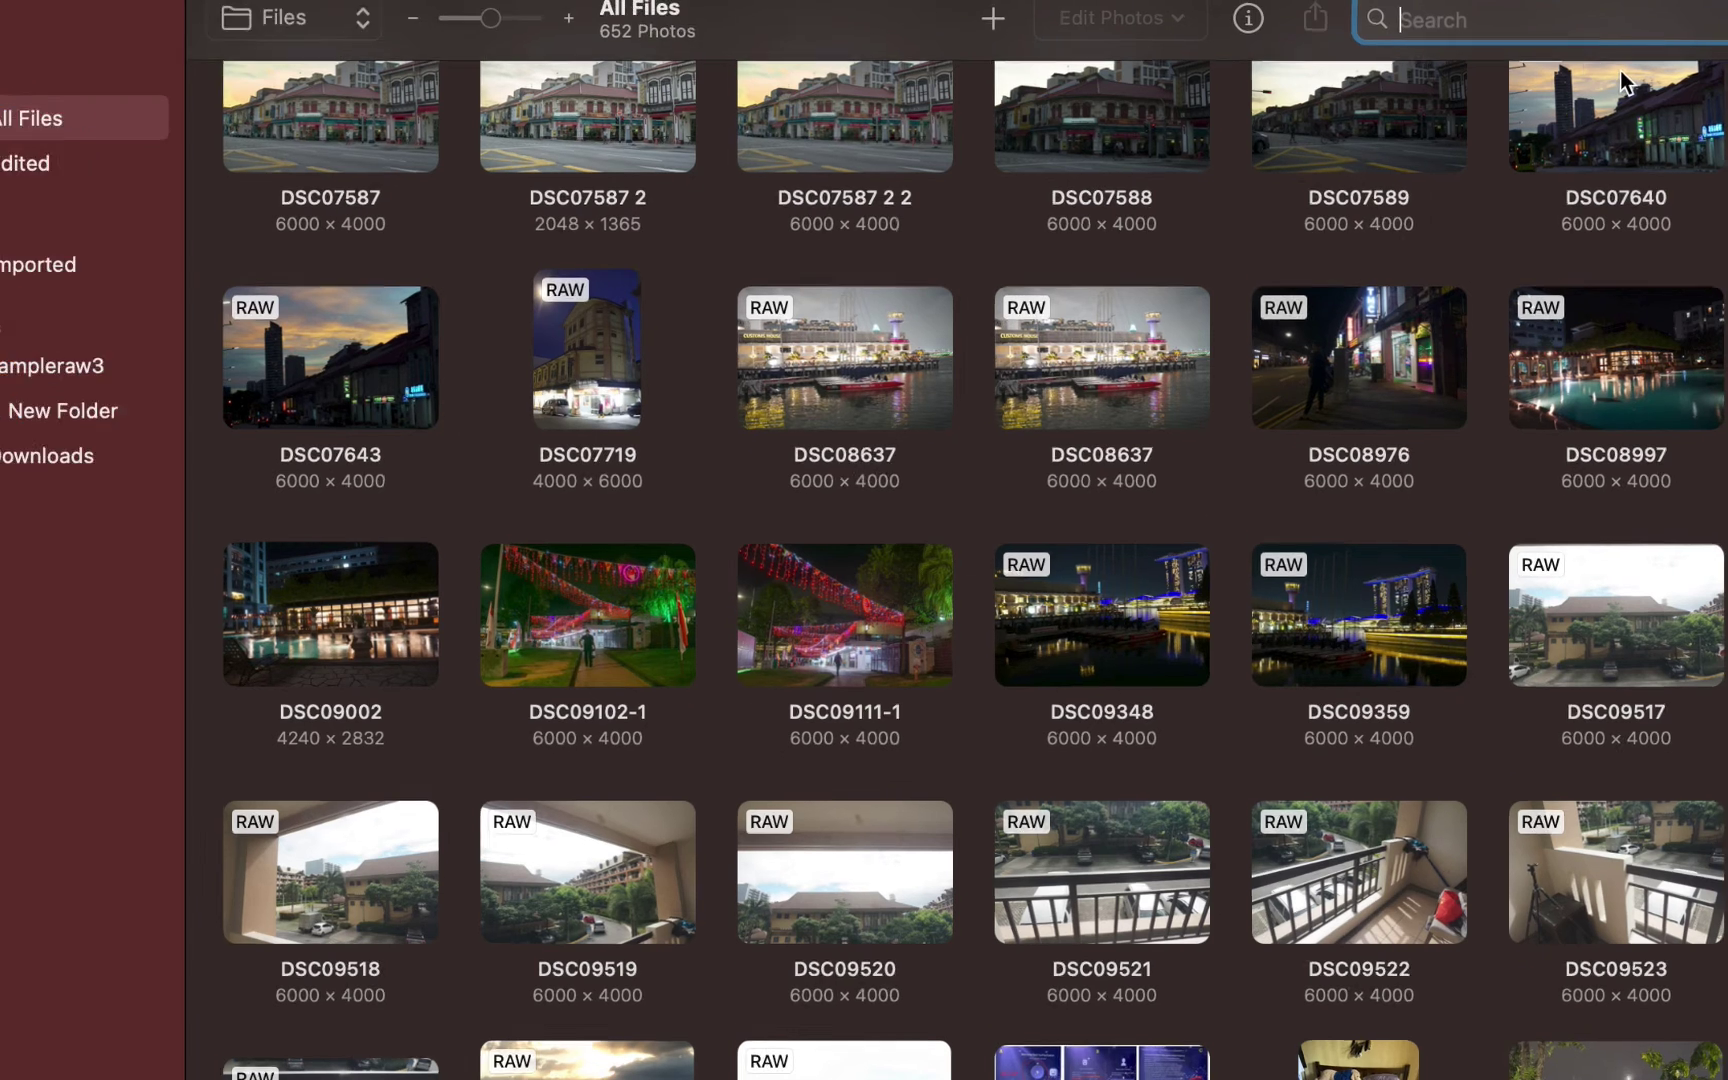
Search the files for arw, dng, jpg and finally img, scrolling through the results.
{"action": "type", "text": "arw"}
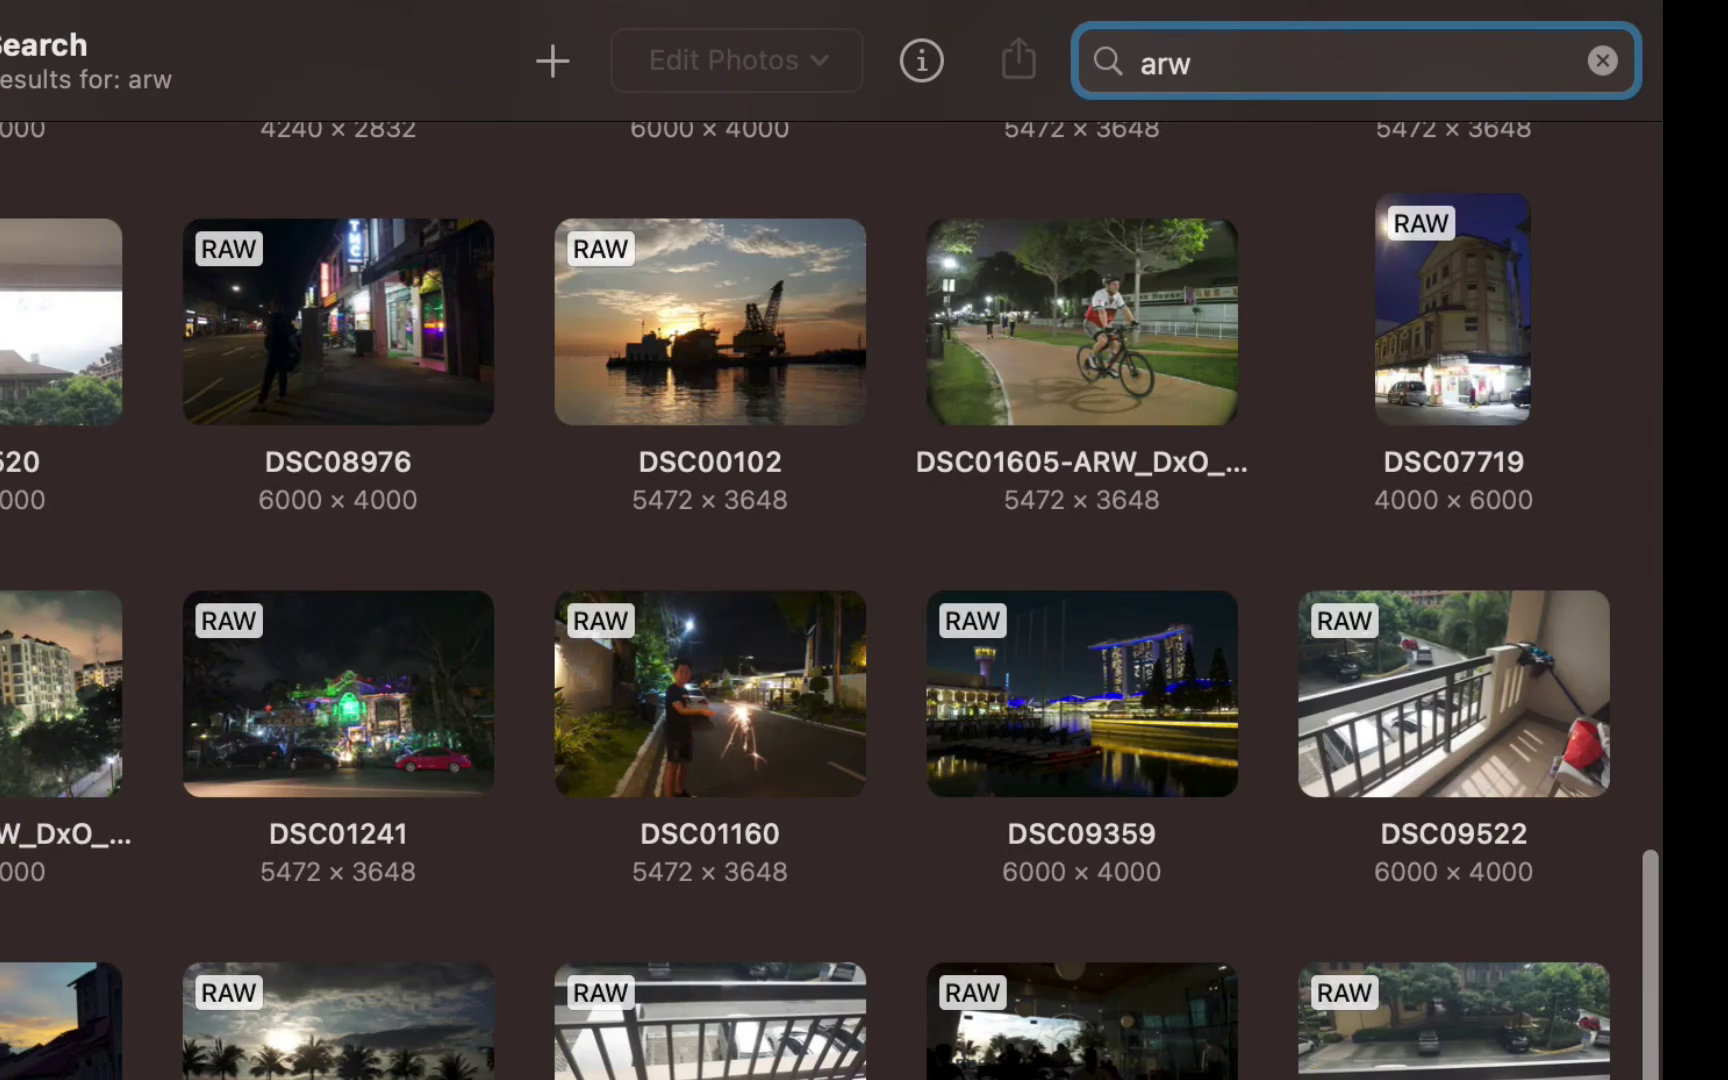
{"action": "key", "text": "BackSpace"}
{"action": "key", "text": "BackSpace"}
{"action": "key", "text": "BackSpace"}
{"action": "type", "text": "dng"}
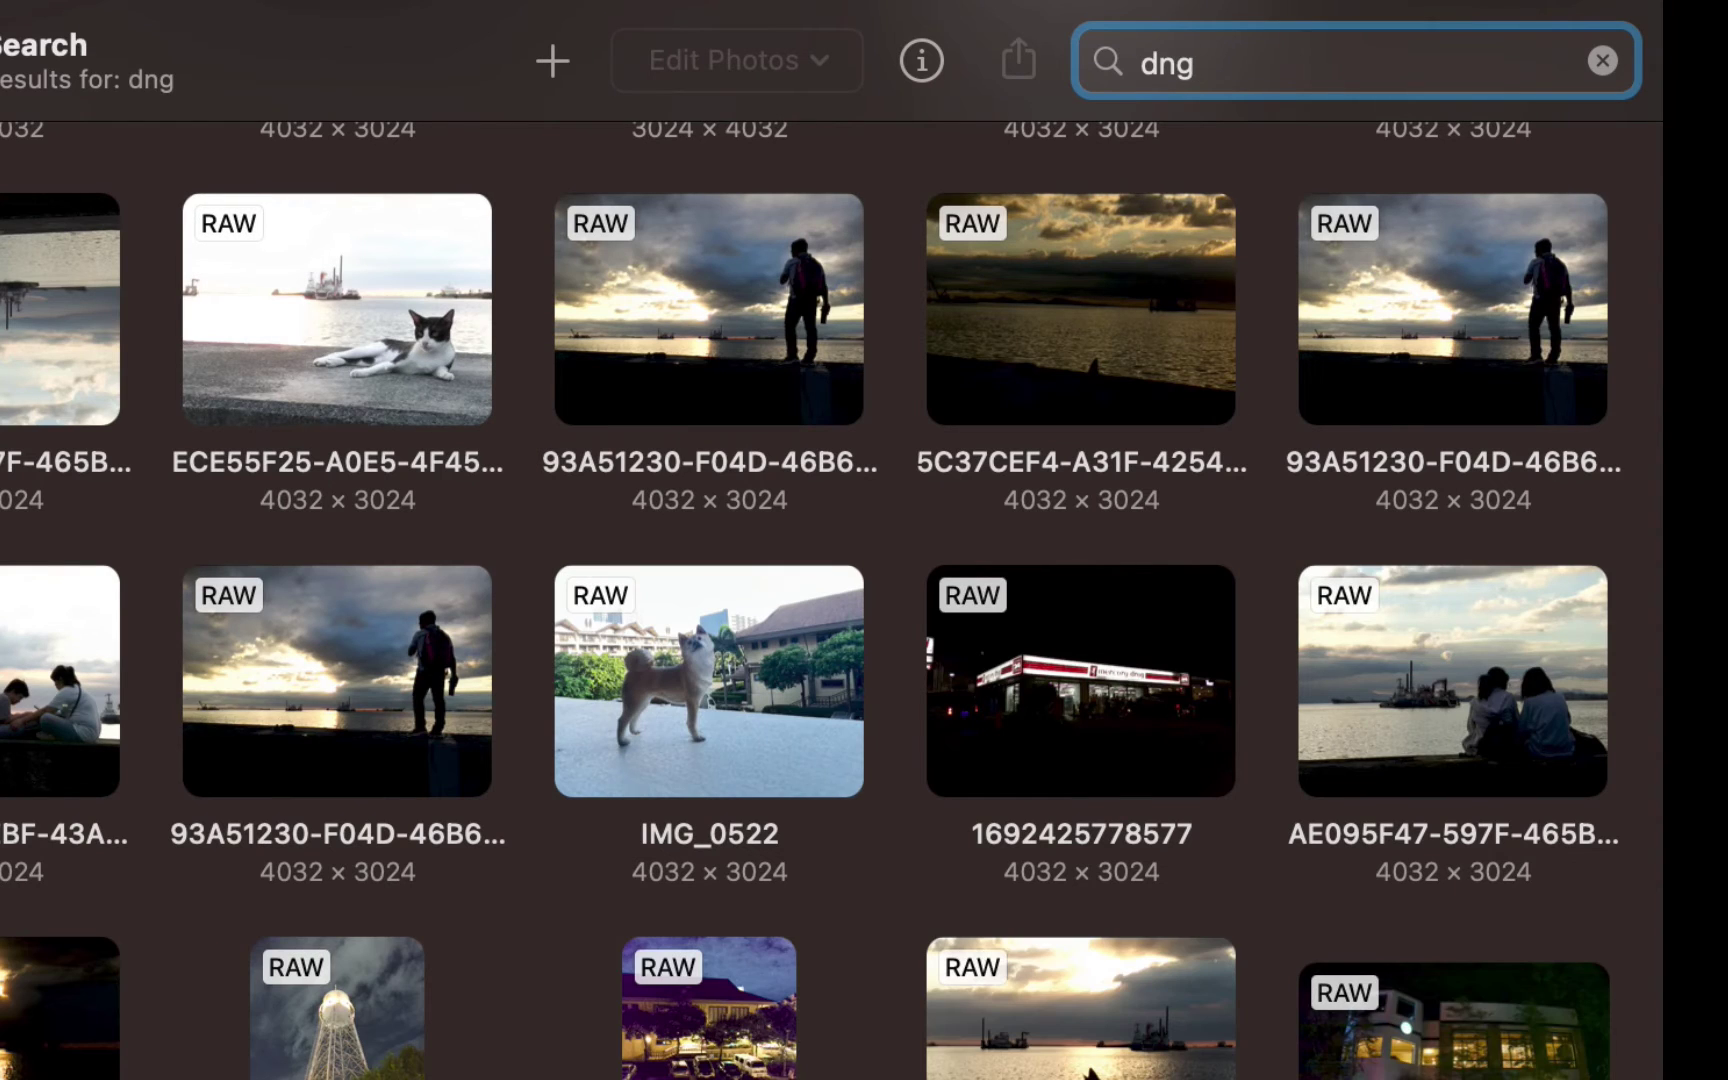
{"action": "type", "text": "\\"}
{"action": "key", "text": "BackSpace"}
{"action": "key", "text": "BackSpace"}
{"action": "key", "text": "BackSpace"}
{"action": "key", "text": "BackSpace"}
{"action": "type", "text": "jpg"}
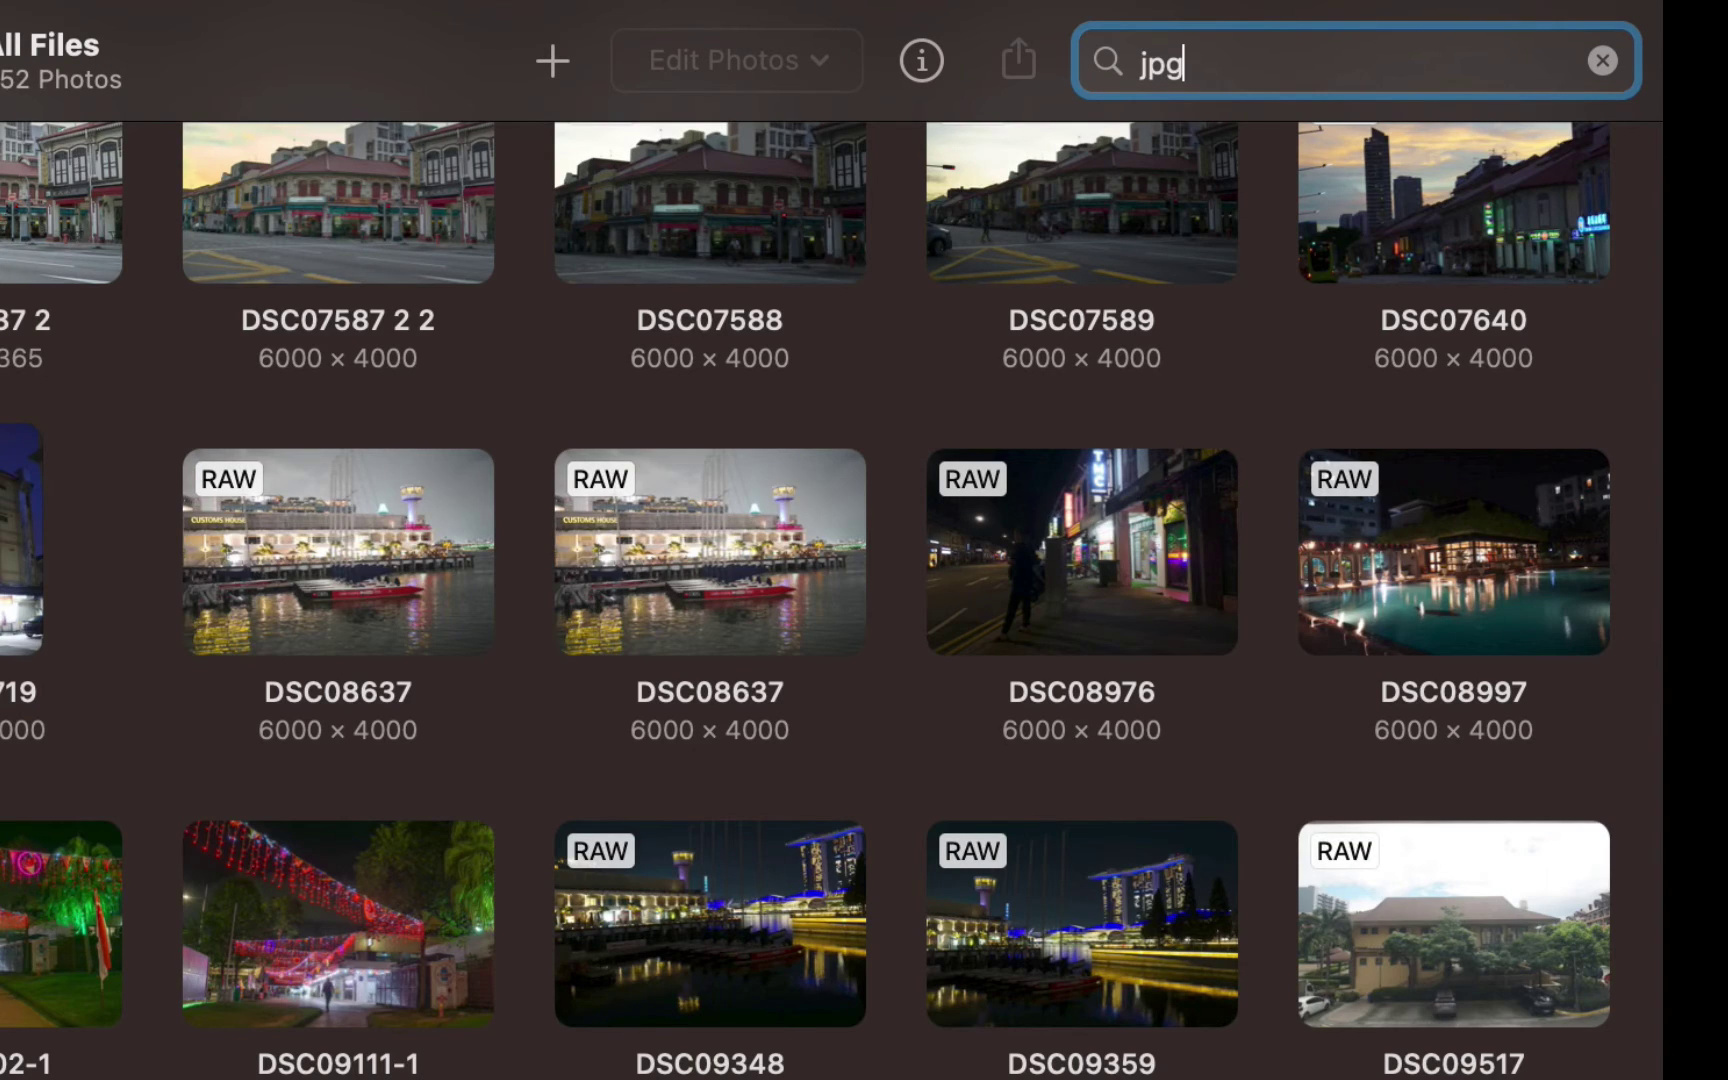
{"action": "key", "text": "BackSpace"}
{"action": "key", "text": "BackSpace"}
{"action": "key", "text": "BackSpace"}
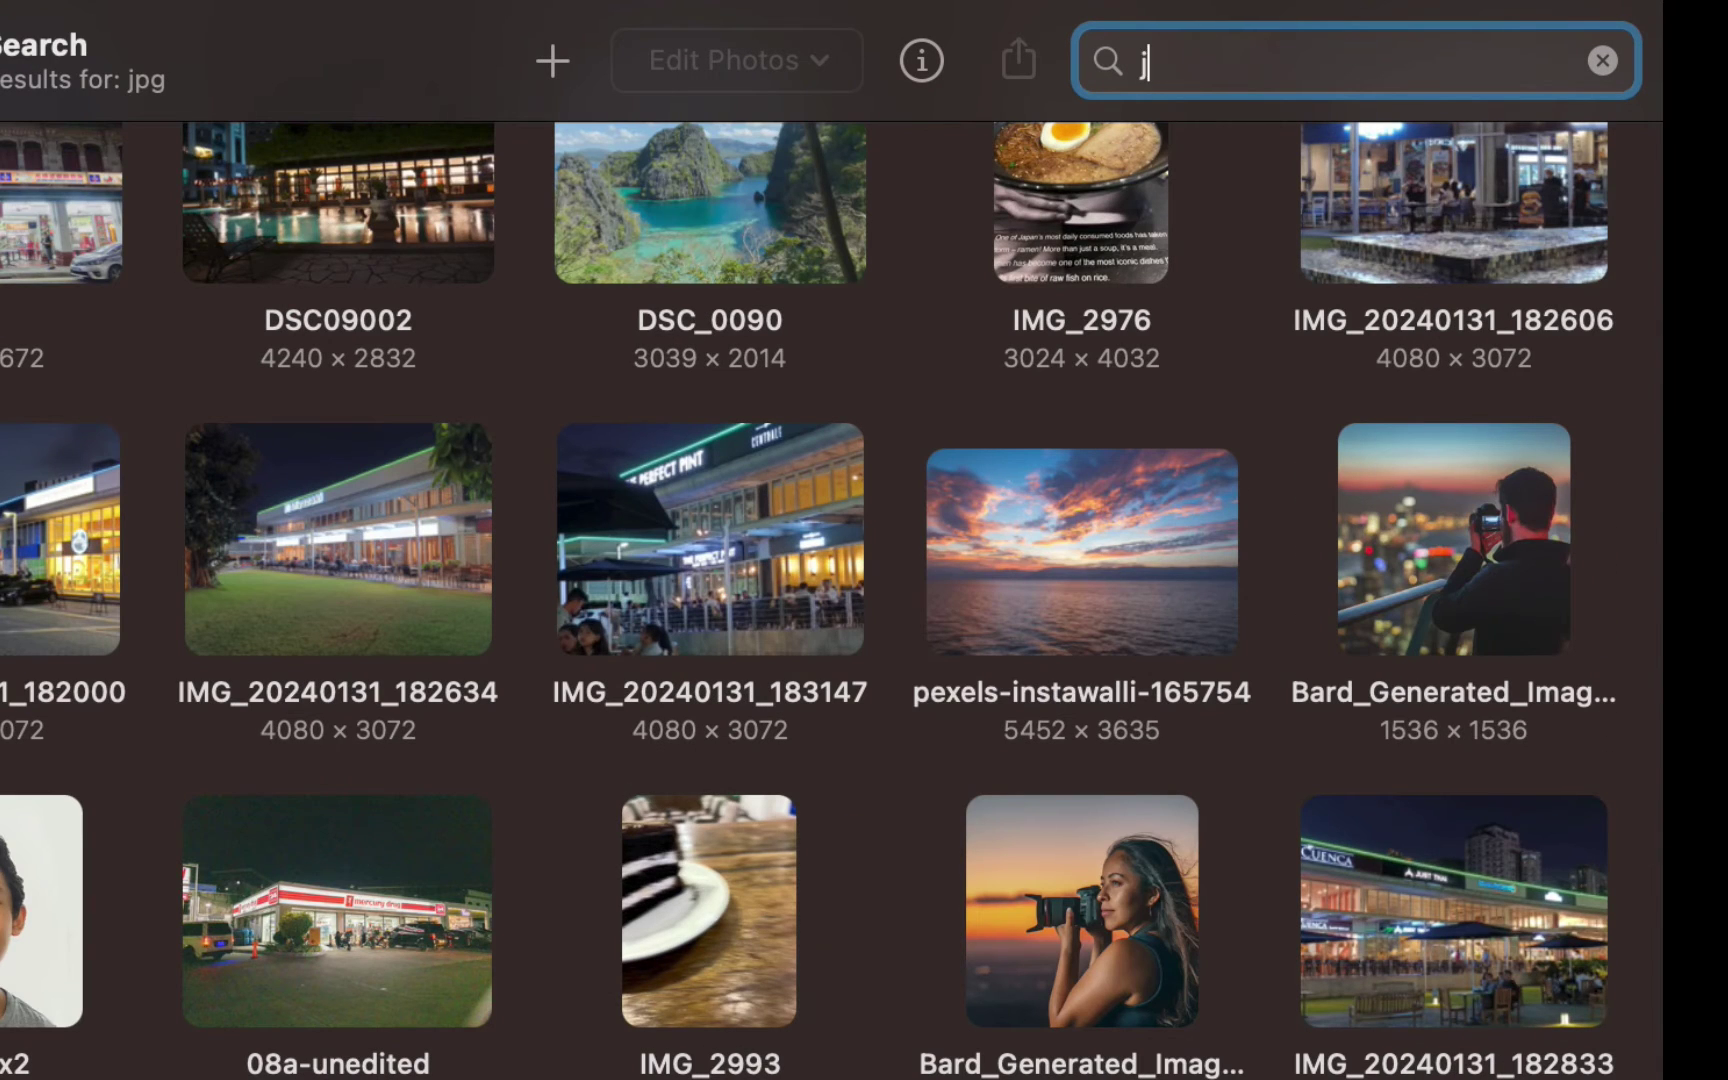
{"action": "type", "text": "img"}
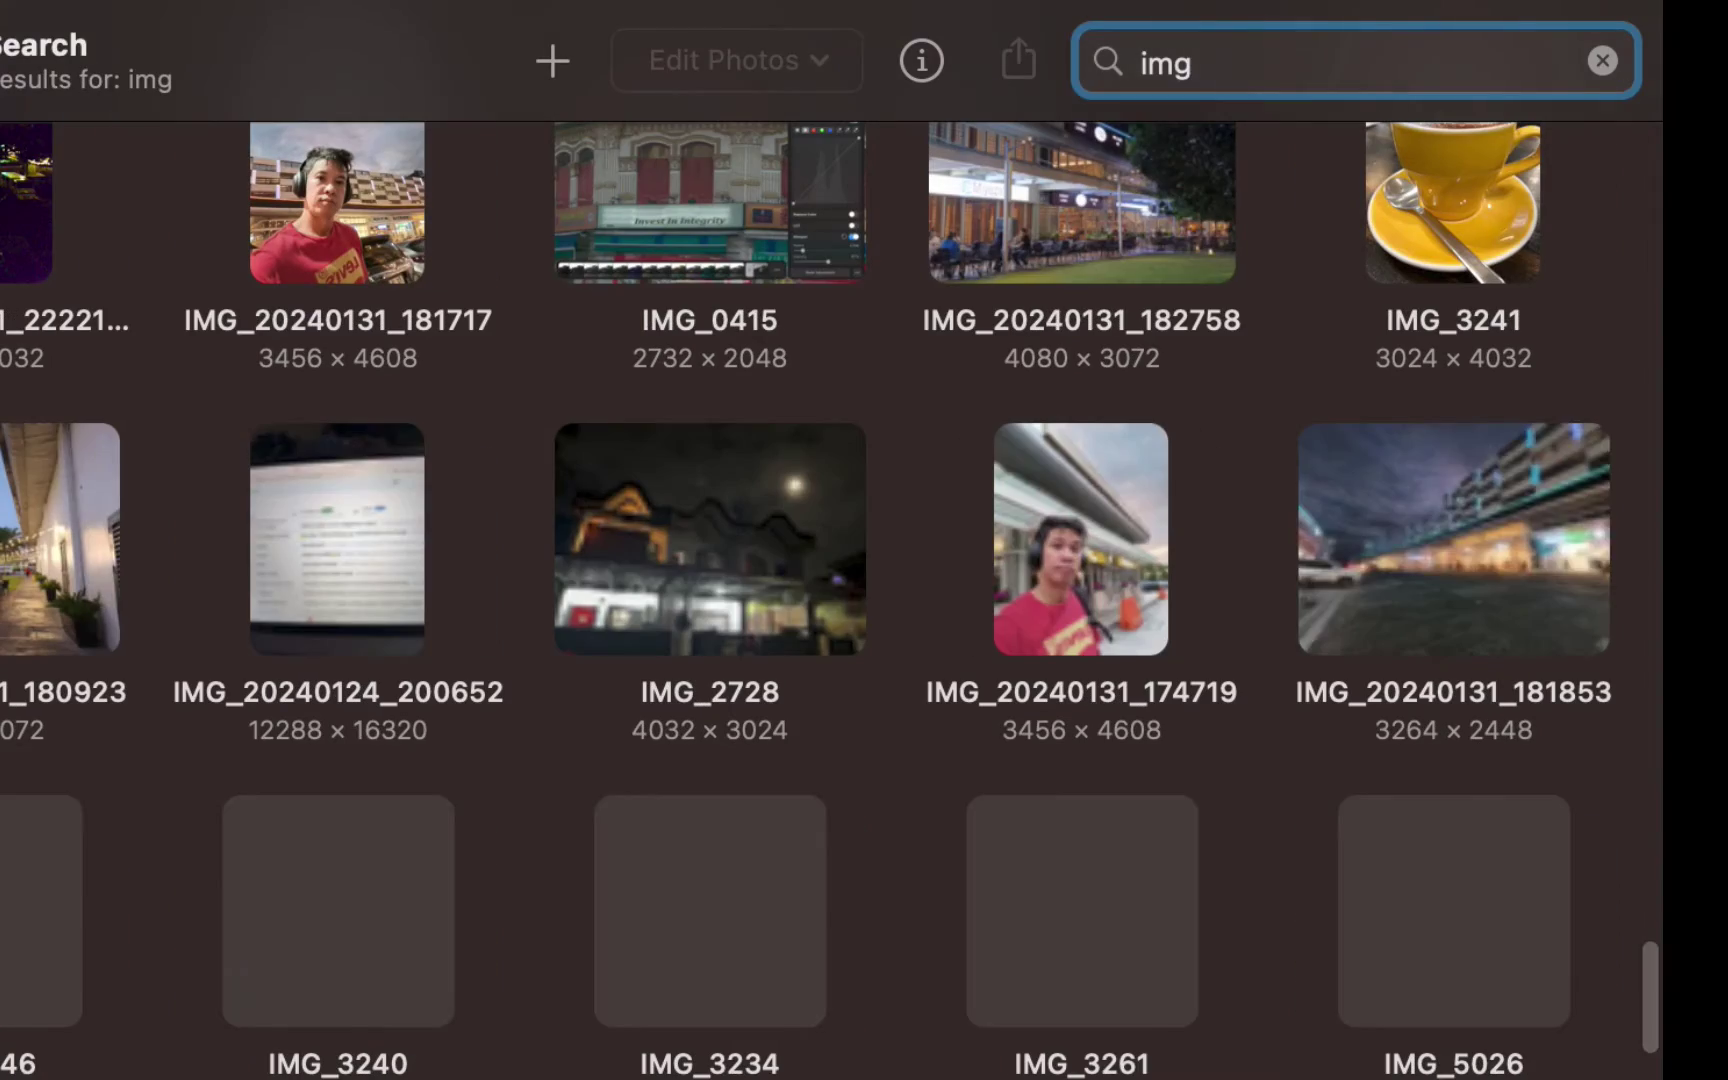
{"action": "scroll", "coordinate": [1284, 1017], "scroll_direction": "down", "scroll_amount": 10}
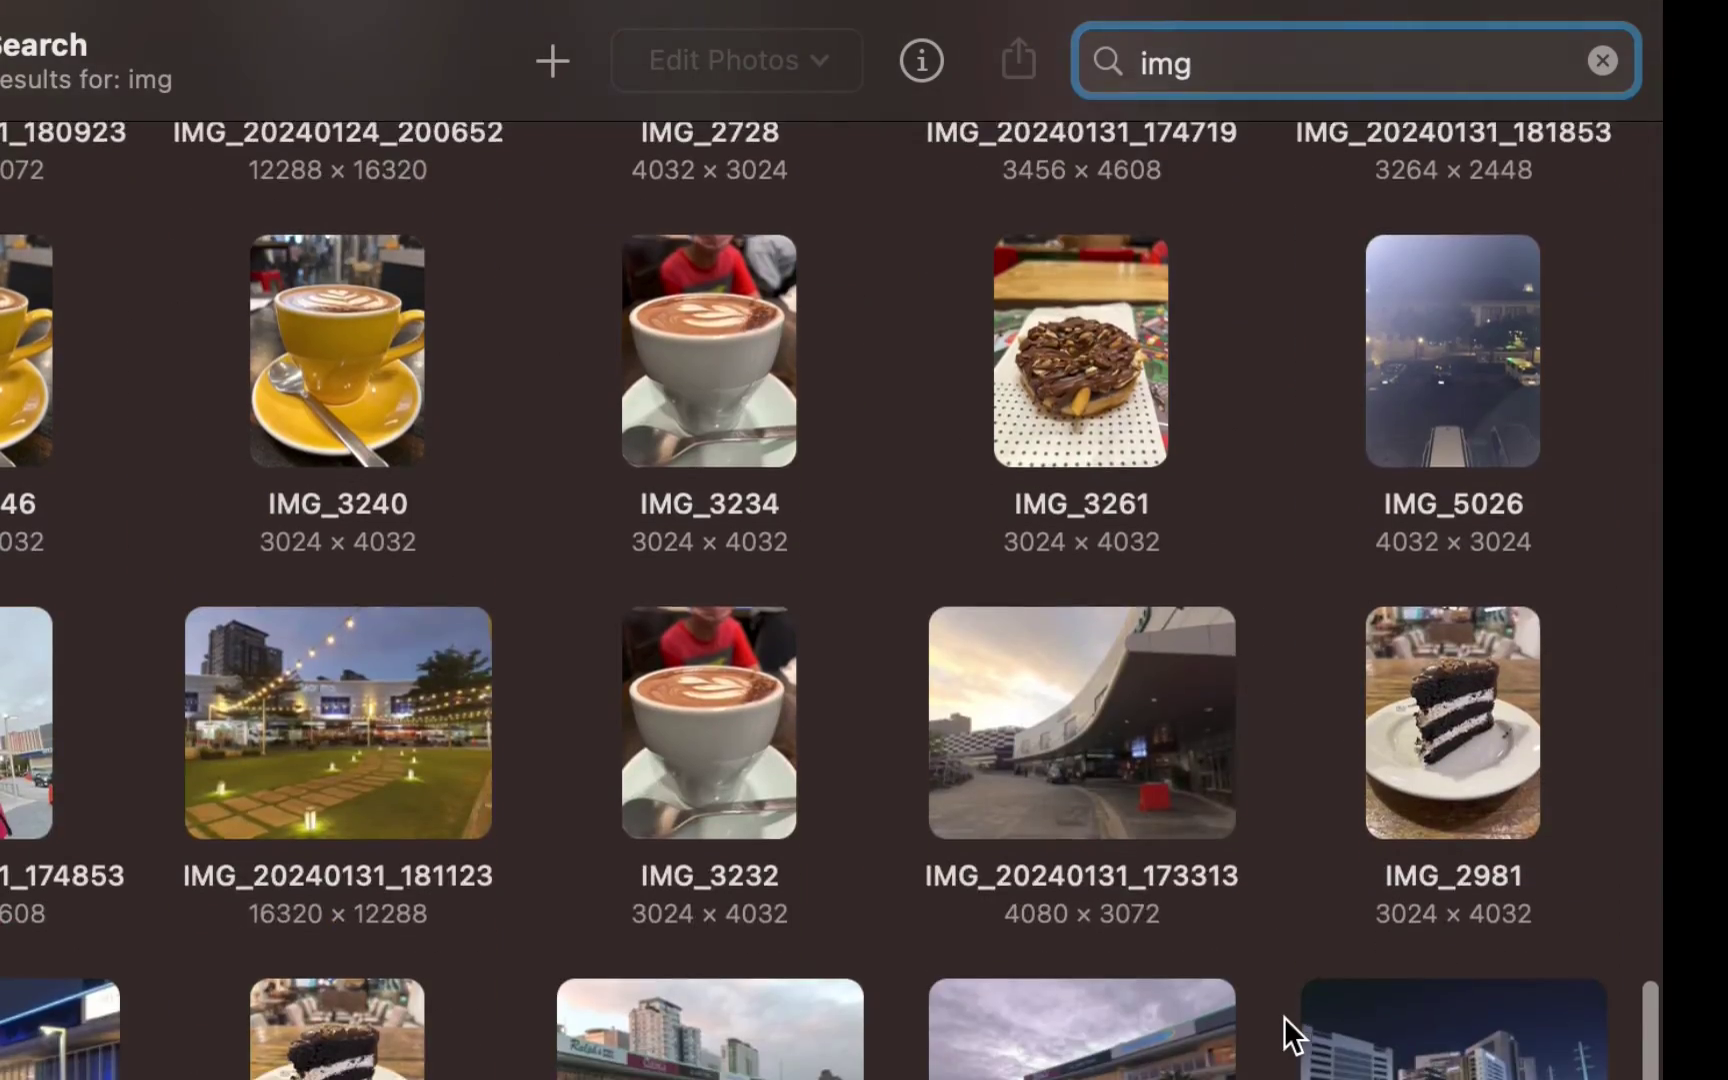
{"action": "scroll", "coordinate": [1284, 1017], "scroll_direction": "down", "scroll_amount": 10}
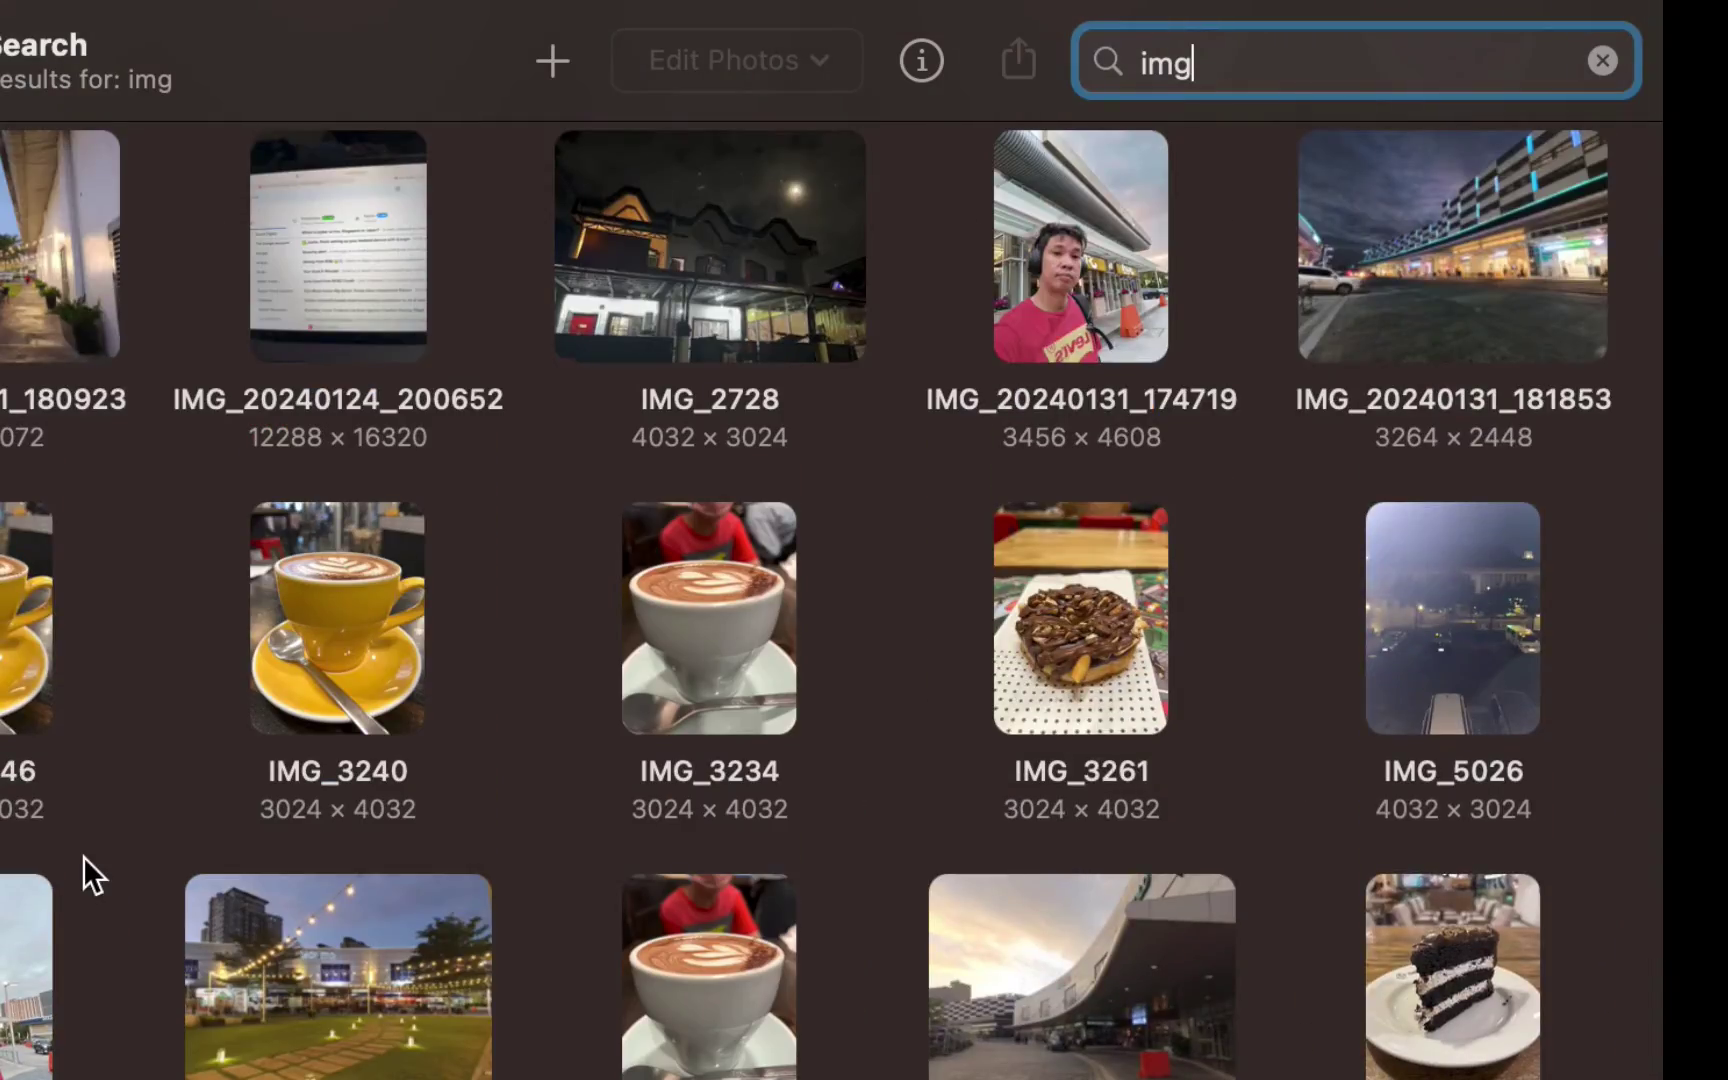
{"action": "scroll", "coordinate": [82, 856], "scroll_direction": "down", "scroll_amount": 15}
{"action": "scroll", "coordinate": [82, 856], "scroll_direction": "down", "scroll_amount": 10}
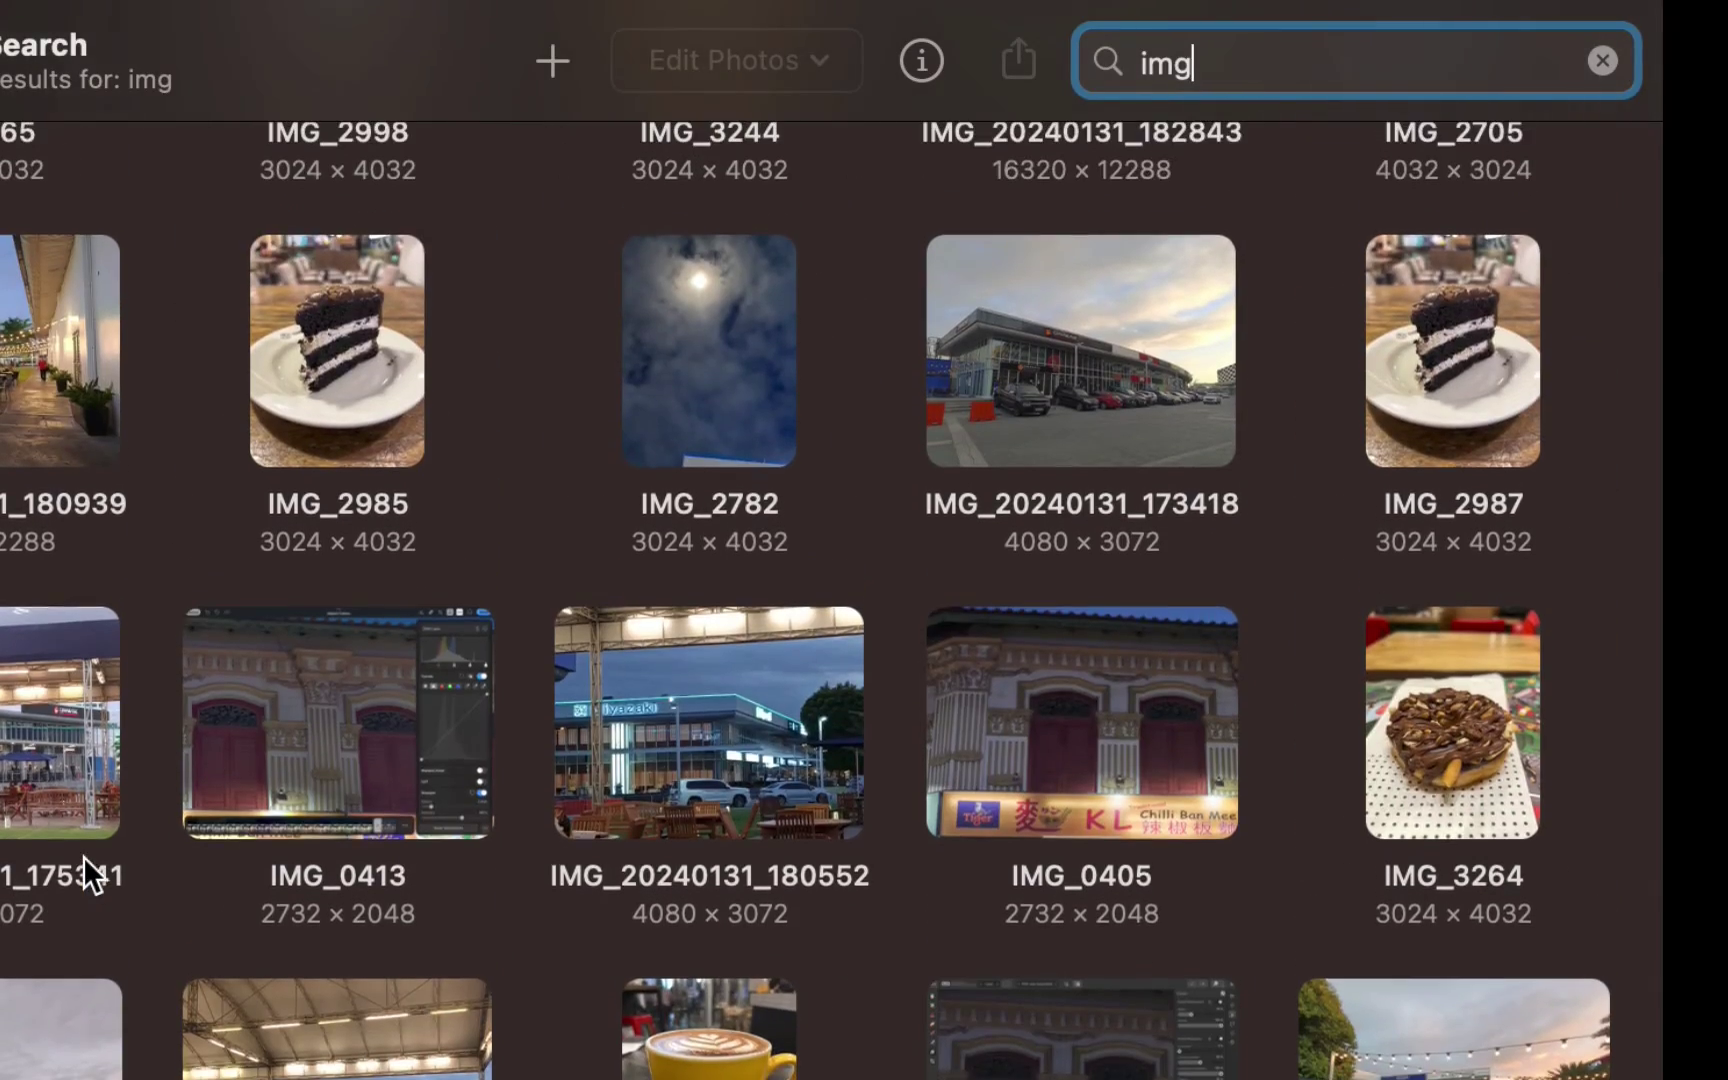
{"action": "scroll", "coordinate": [82, 856], "scroll_direction": "down", "scroll_amount": 10}
{"action": "scroll", "coordinate": [82, 856], "scroll_direction": "down", "scroll_amount": 10}
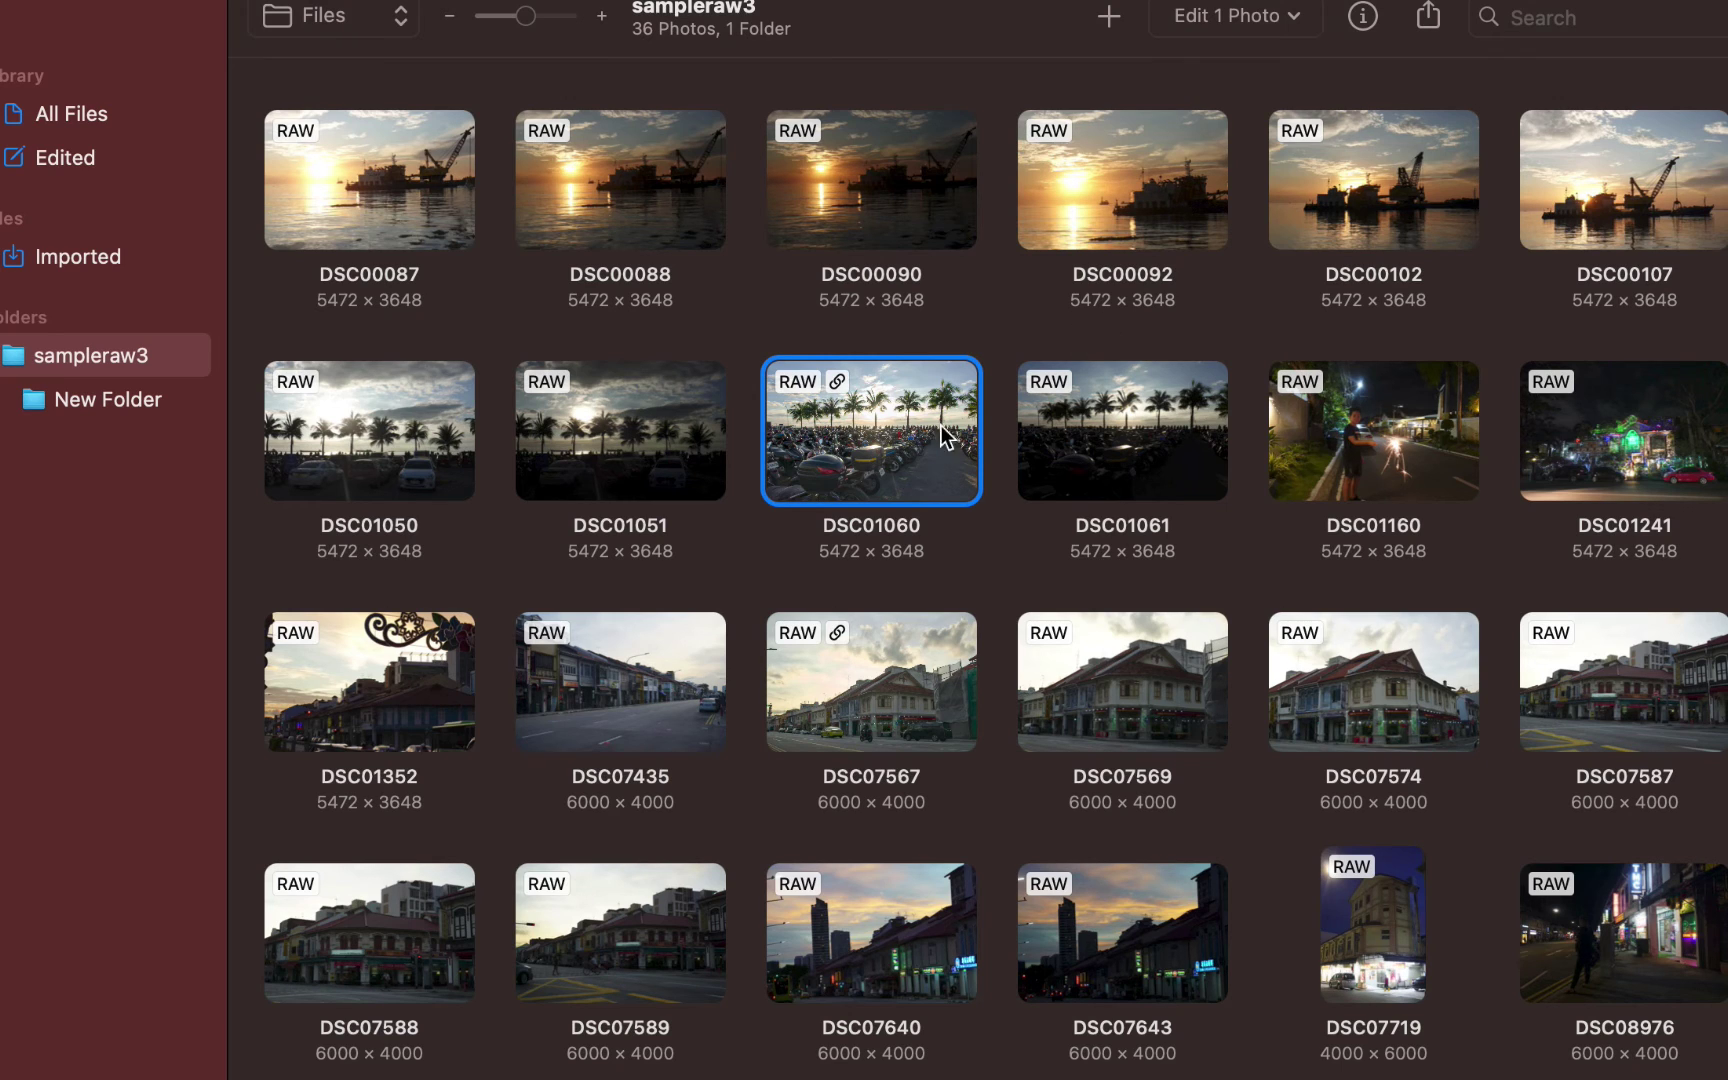
Reveal DSC01060's file in Finder, then bring up myfolder's actions.
{"action": "right_click", "coordinate": [893, 455]}
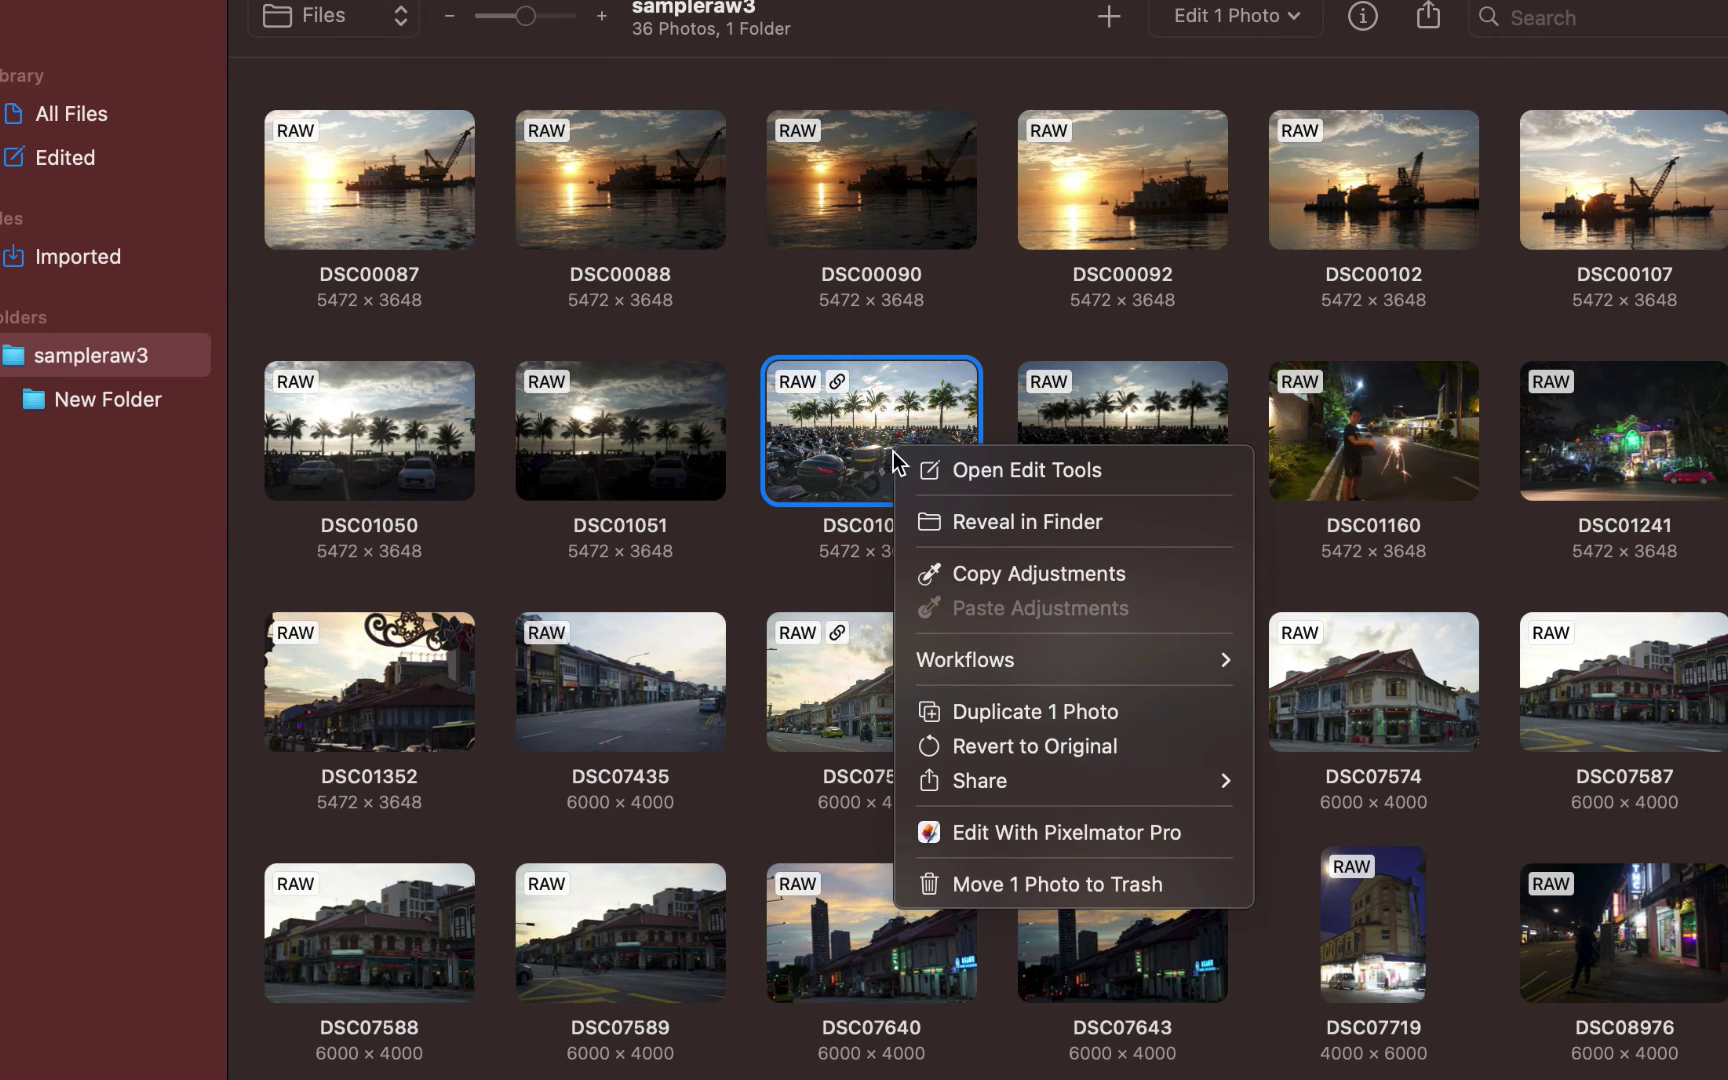
{"action": "left_click", "coordinate": [950, 522]}
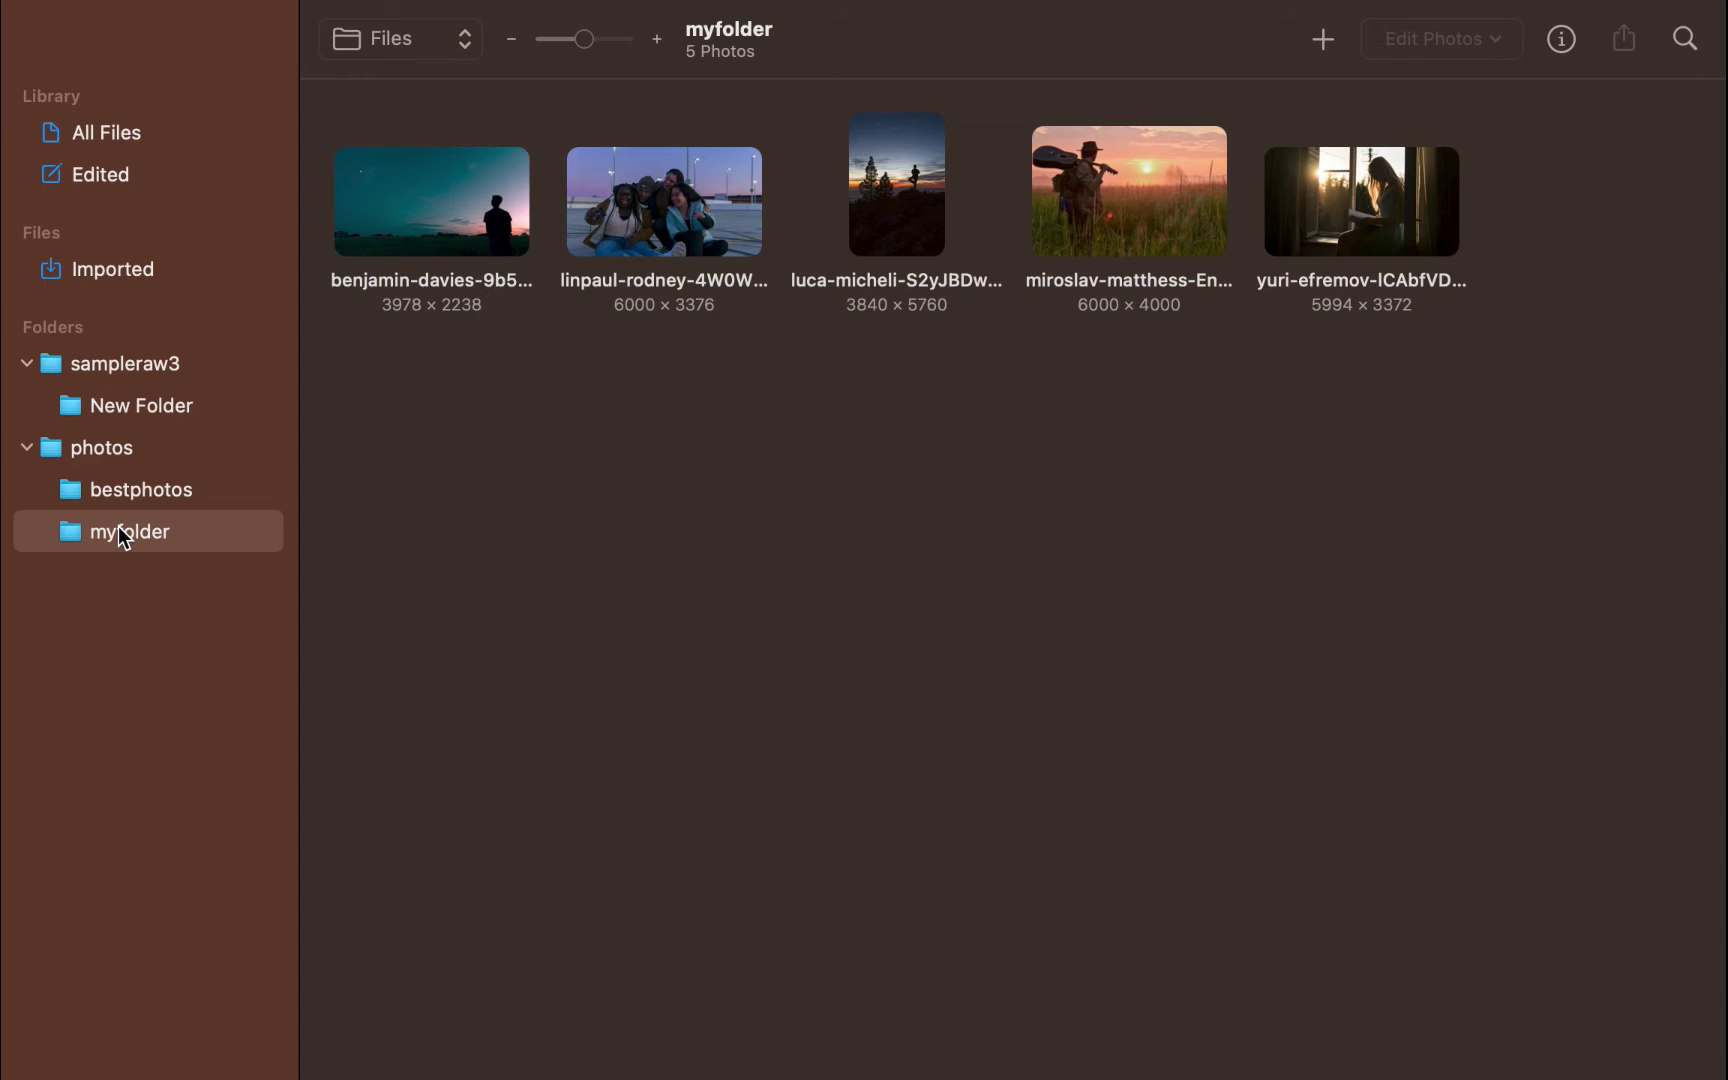
{"action": "right_click", "coordinate": [117, 526]}
Move myfolder to the Trash and rename the best folder to bestphotos.
{"action": "left_click", "coordinate": [146, 620]}
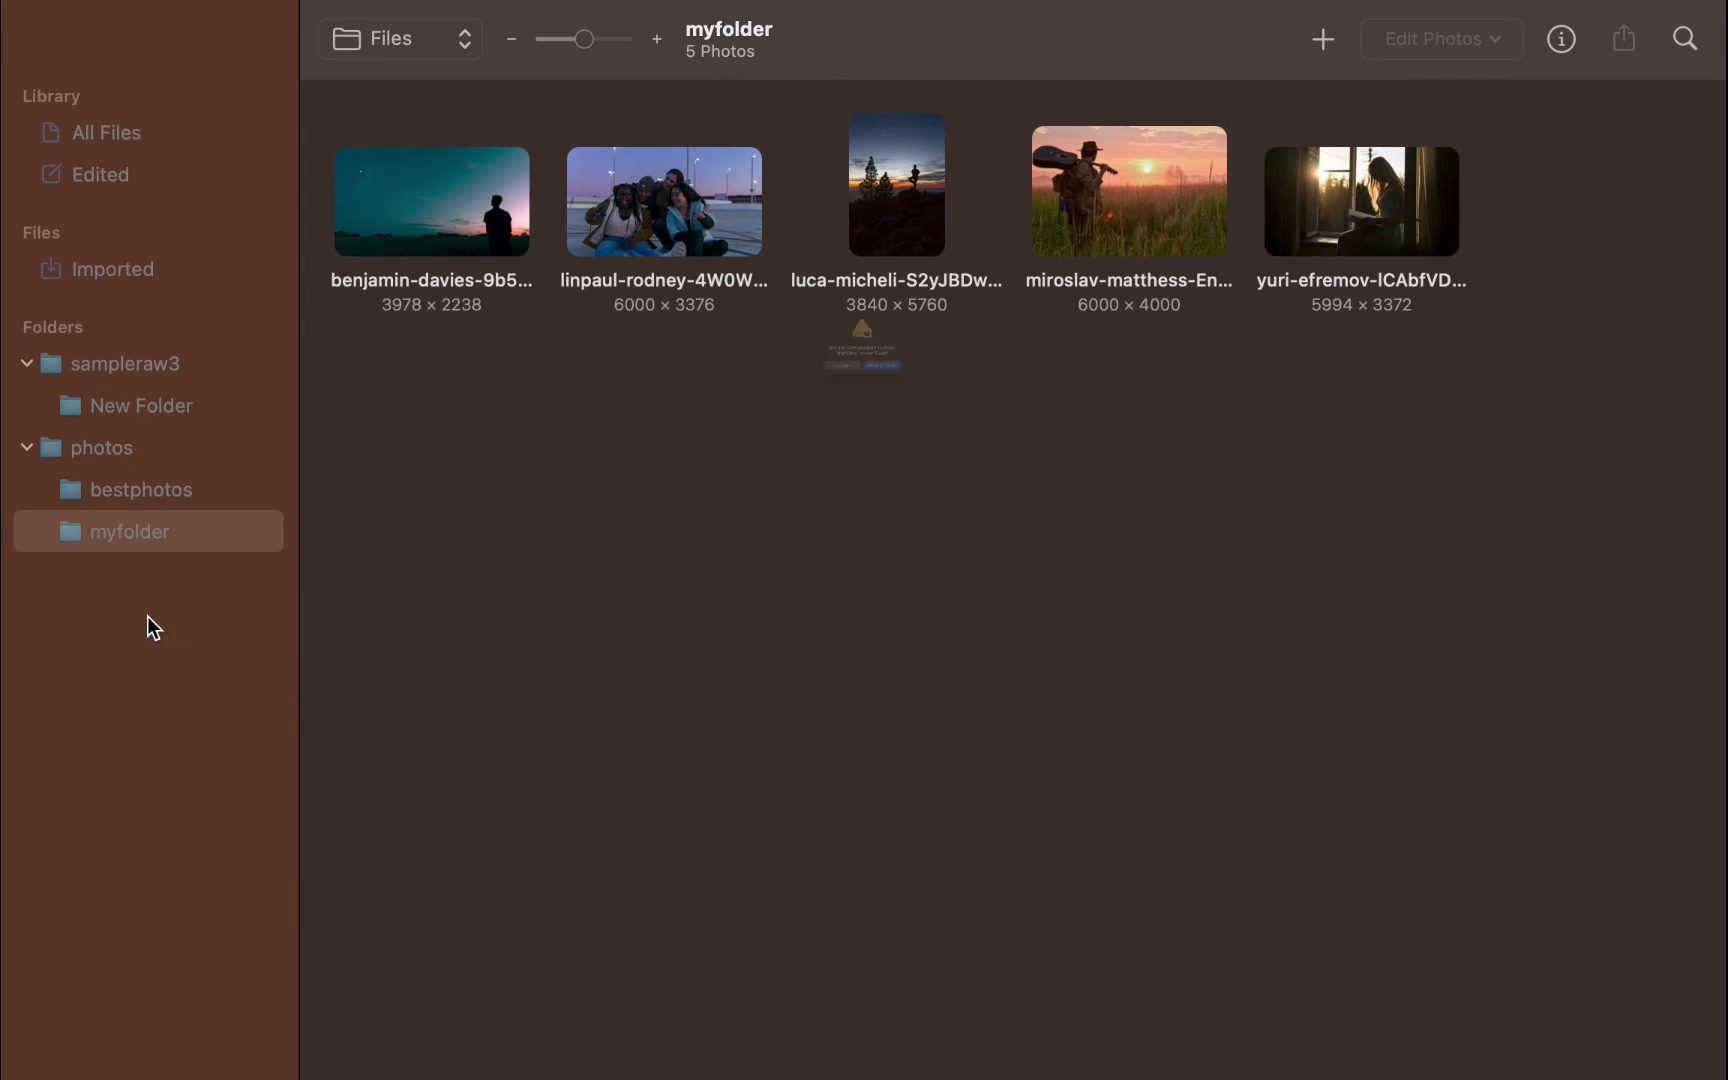
{"action": "left_click", "coordinate": [873, 450]}
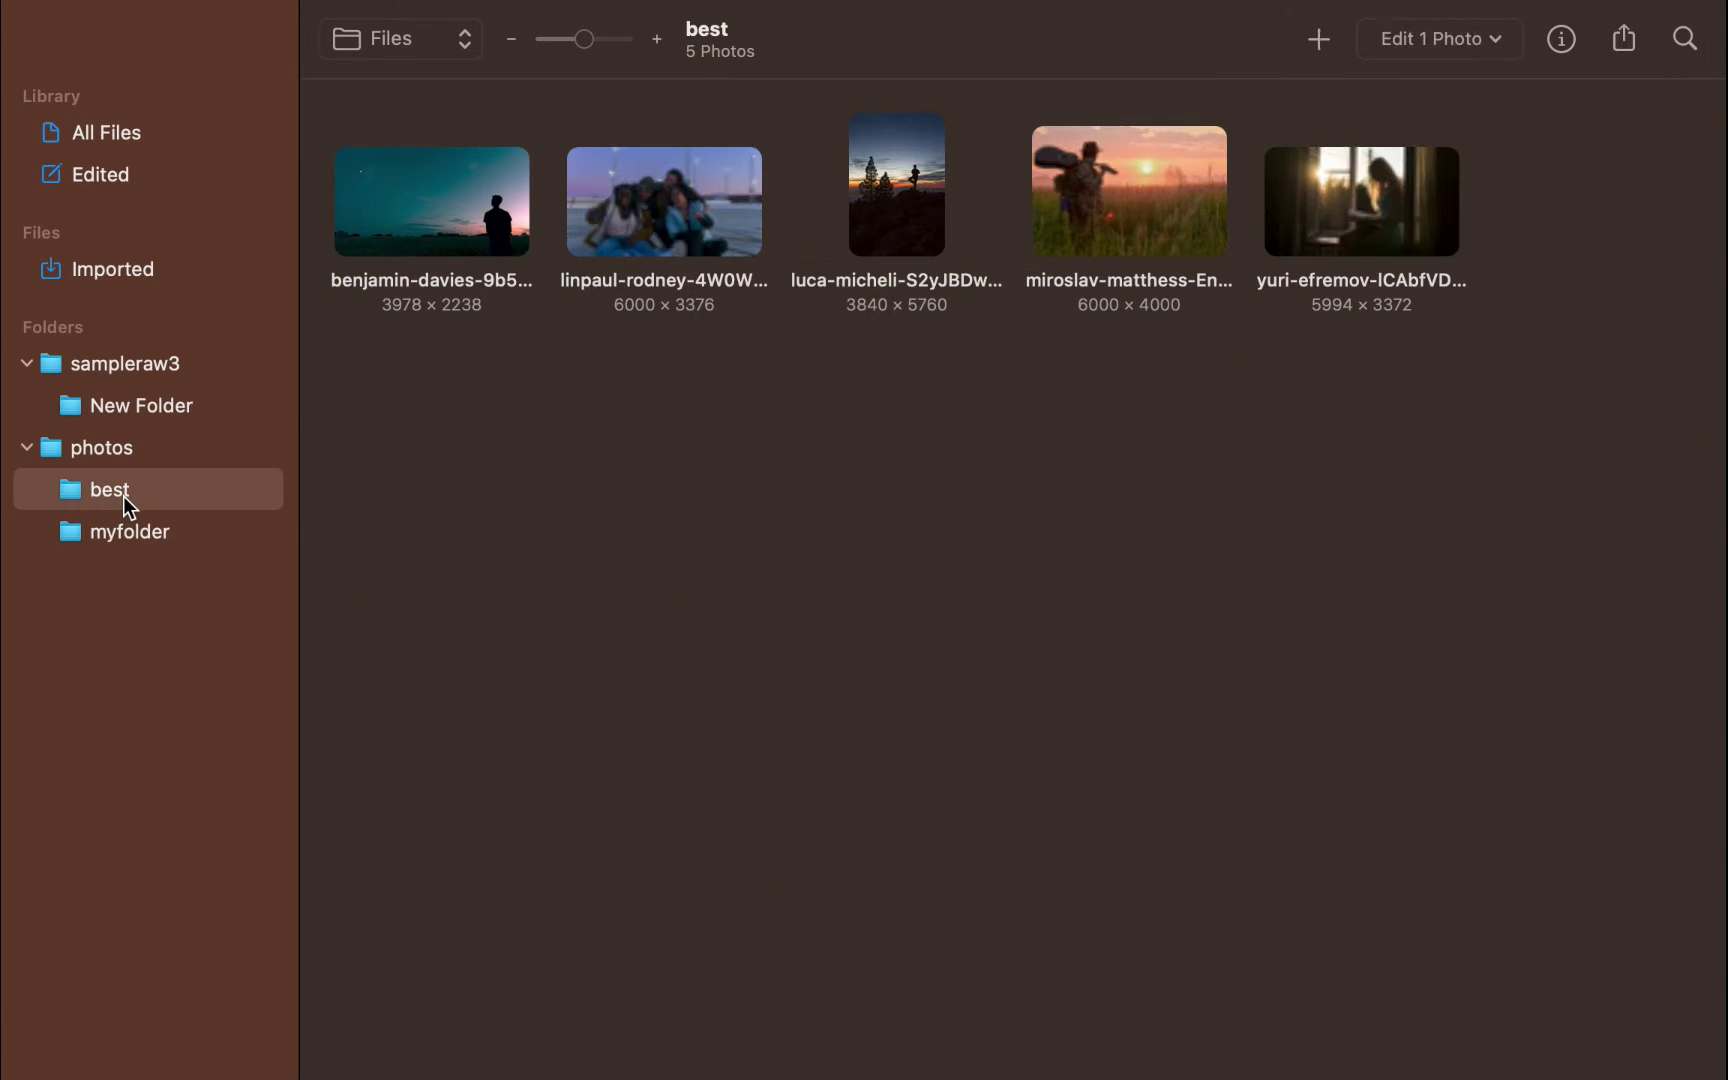
{"action": "right_click", "coordinate": [125, 497]}
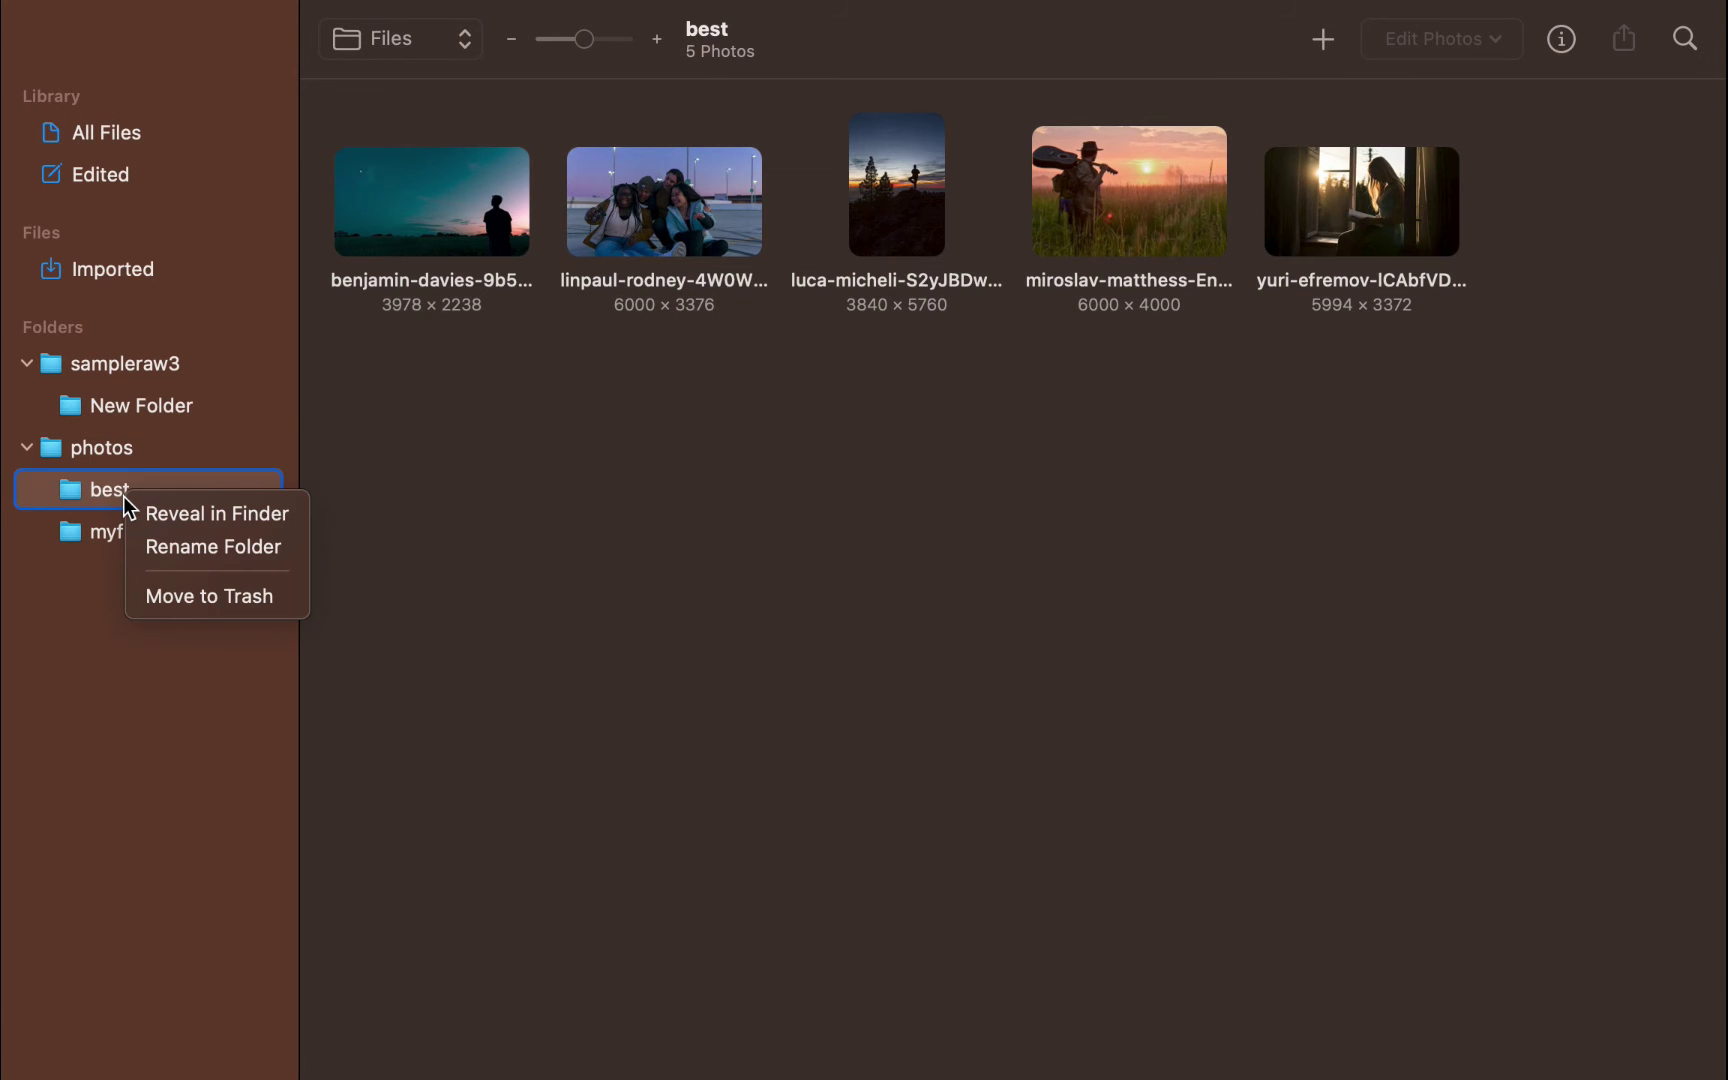
{"action": "left_click", "coordinate": [156, 547]}
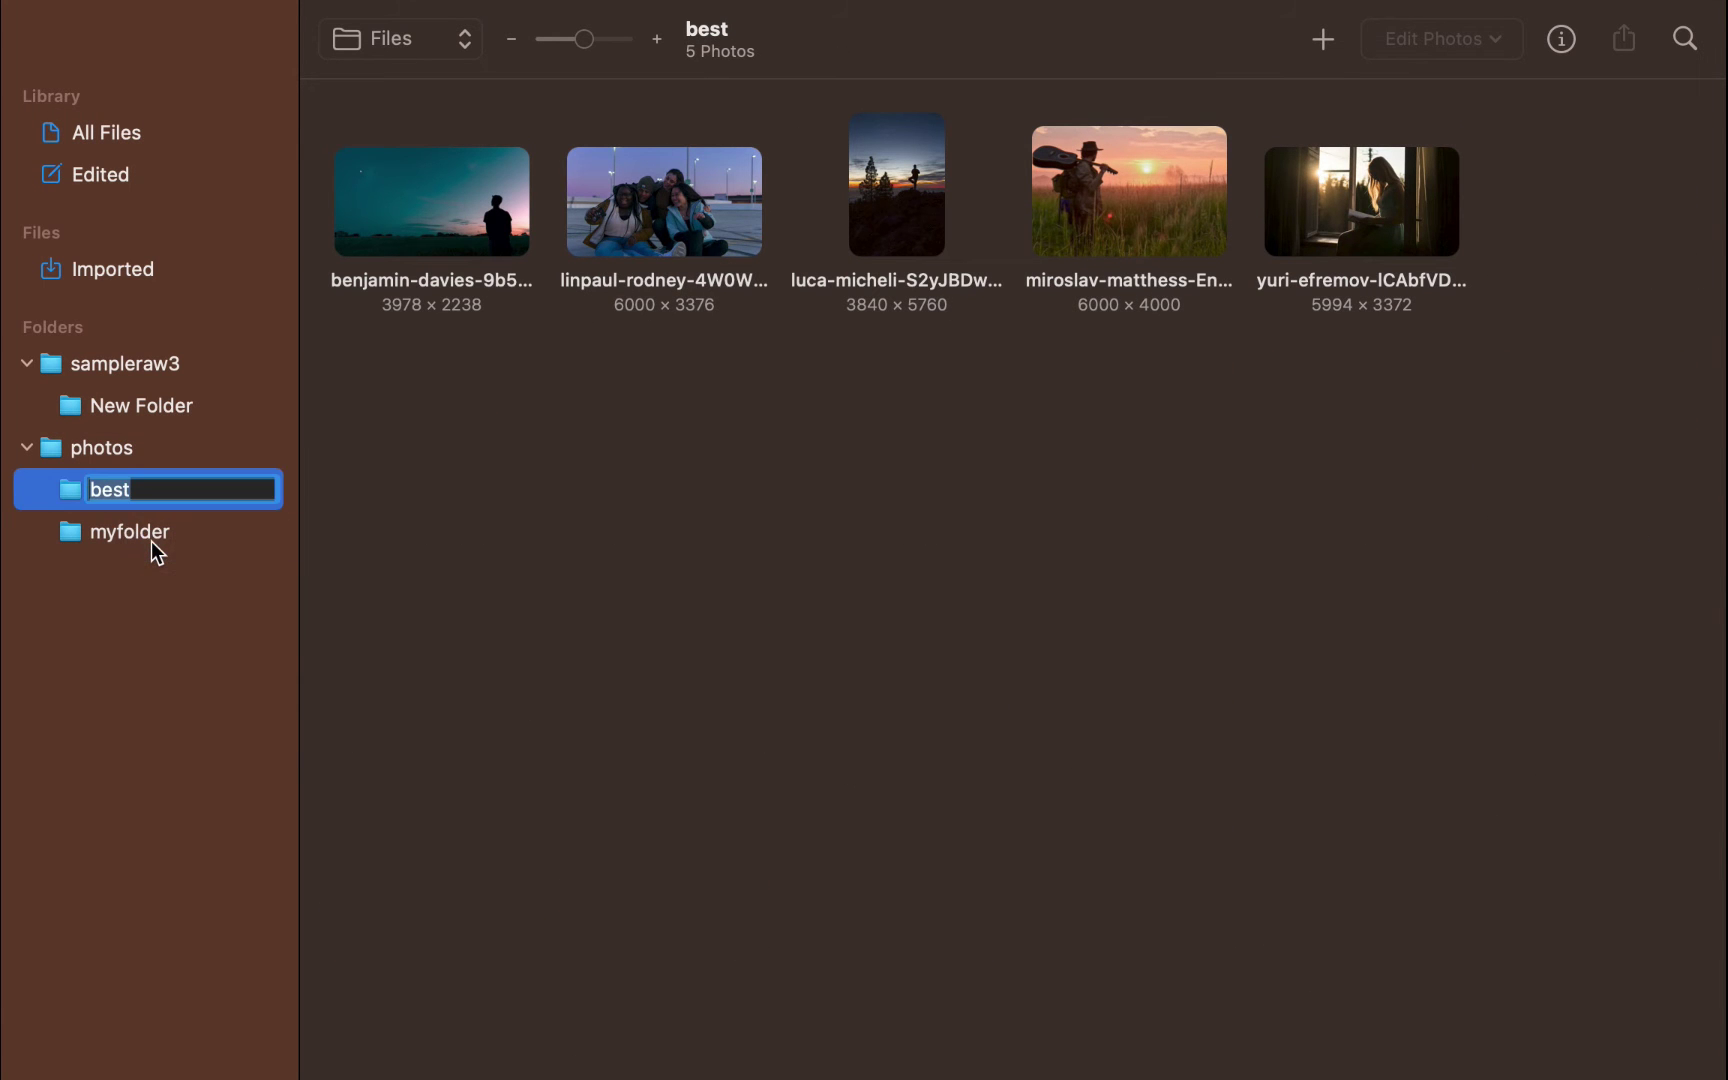
{"action": "type", "text": "bestphotos"}
{"action": "key", "text": "Return"}
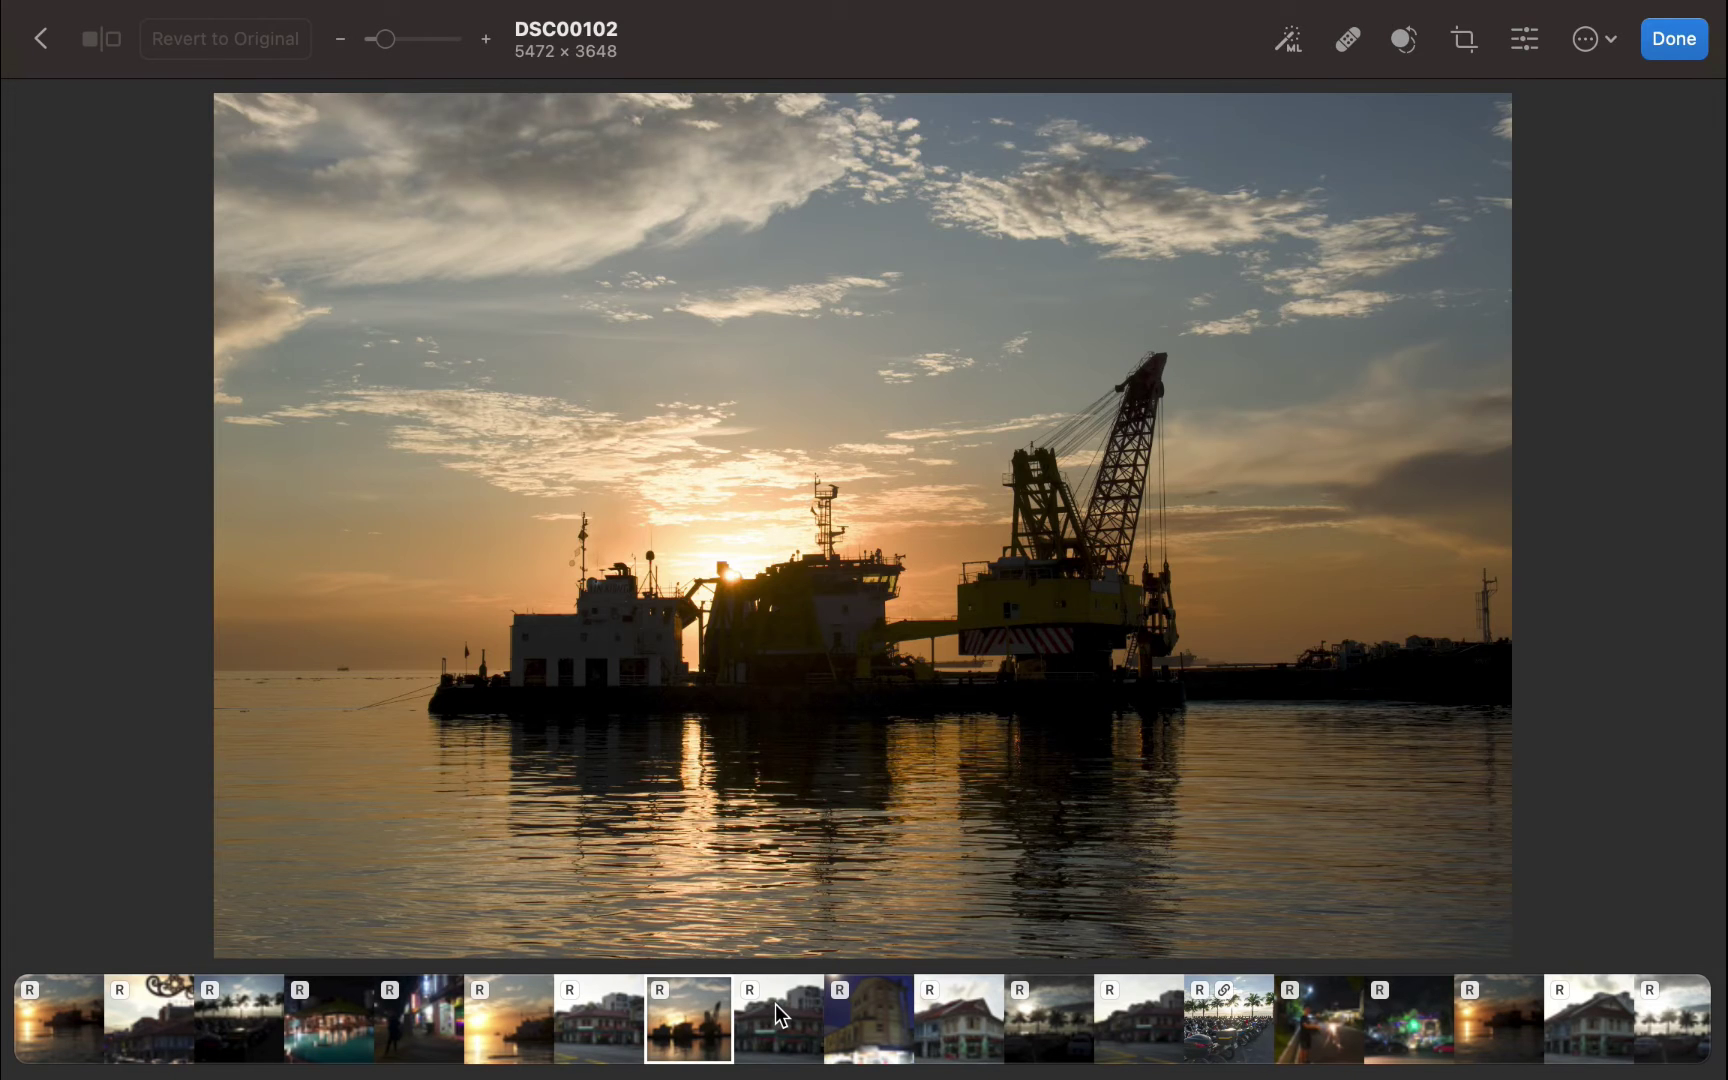
Step through DSC07588, DSC07719, DSC07574, DSC01061 and DSC07589, then show the adjustment sliders.
{"action": "left_click", "coordinate": [775, 1004]}
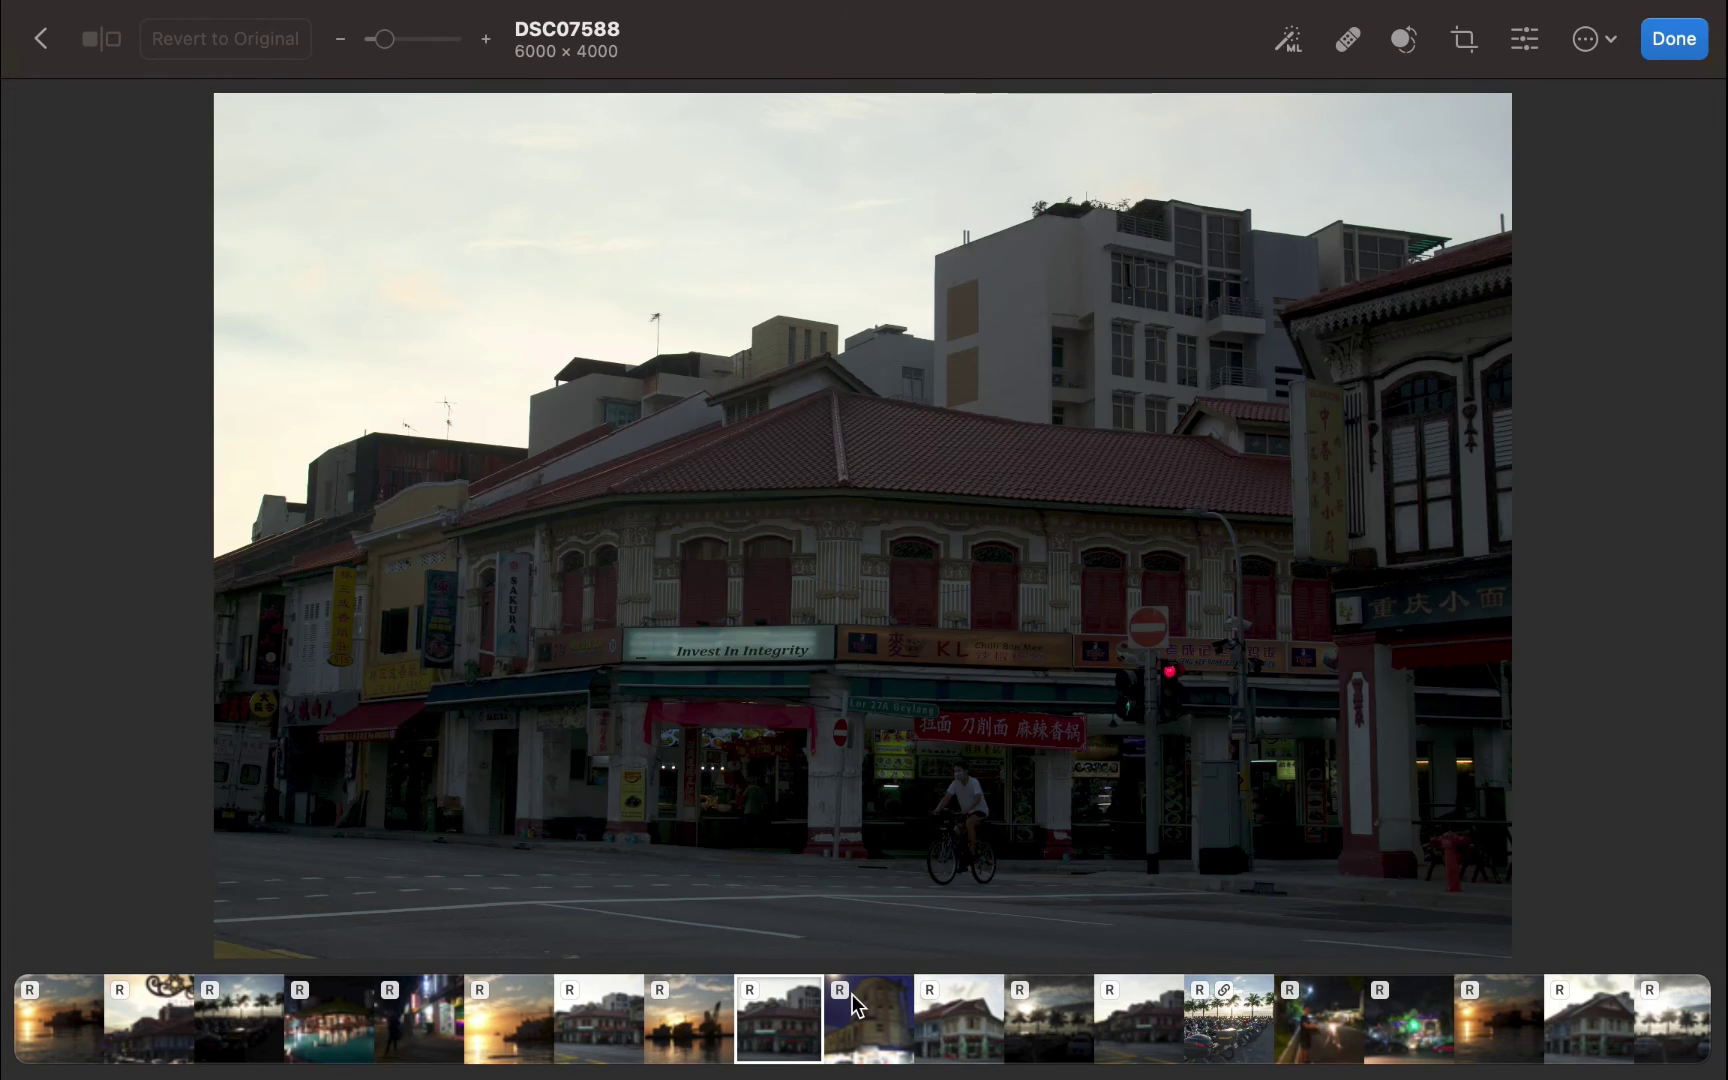
{"action": "left_click", "coordinate": [852, 994]}
{"action": "left_click", "coordinate": [940, 991]}
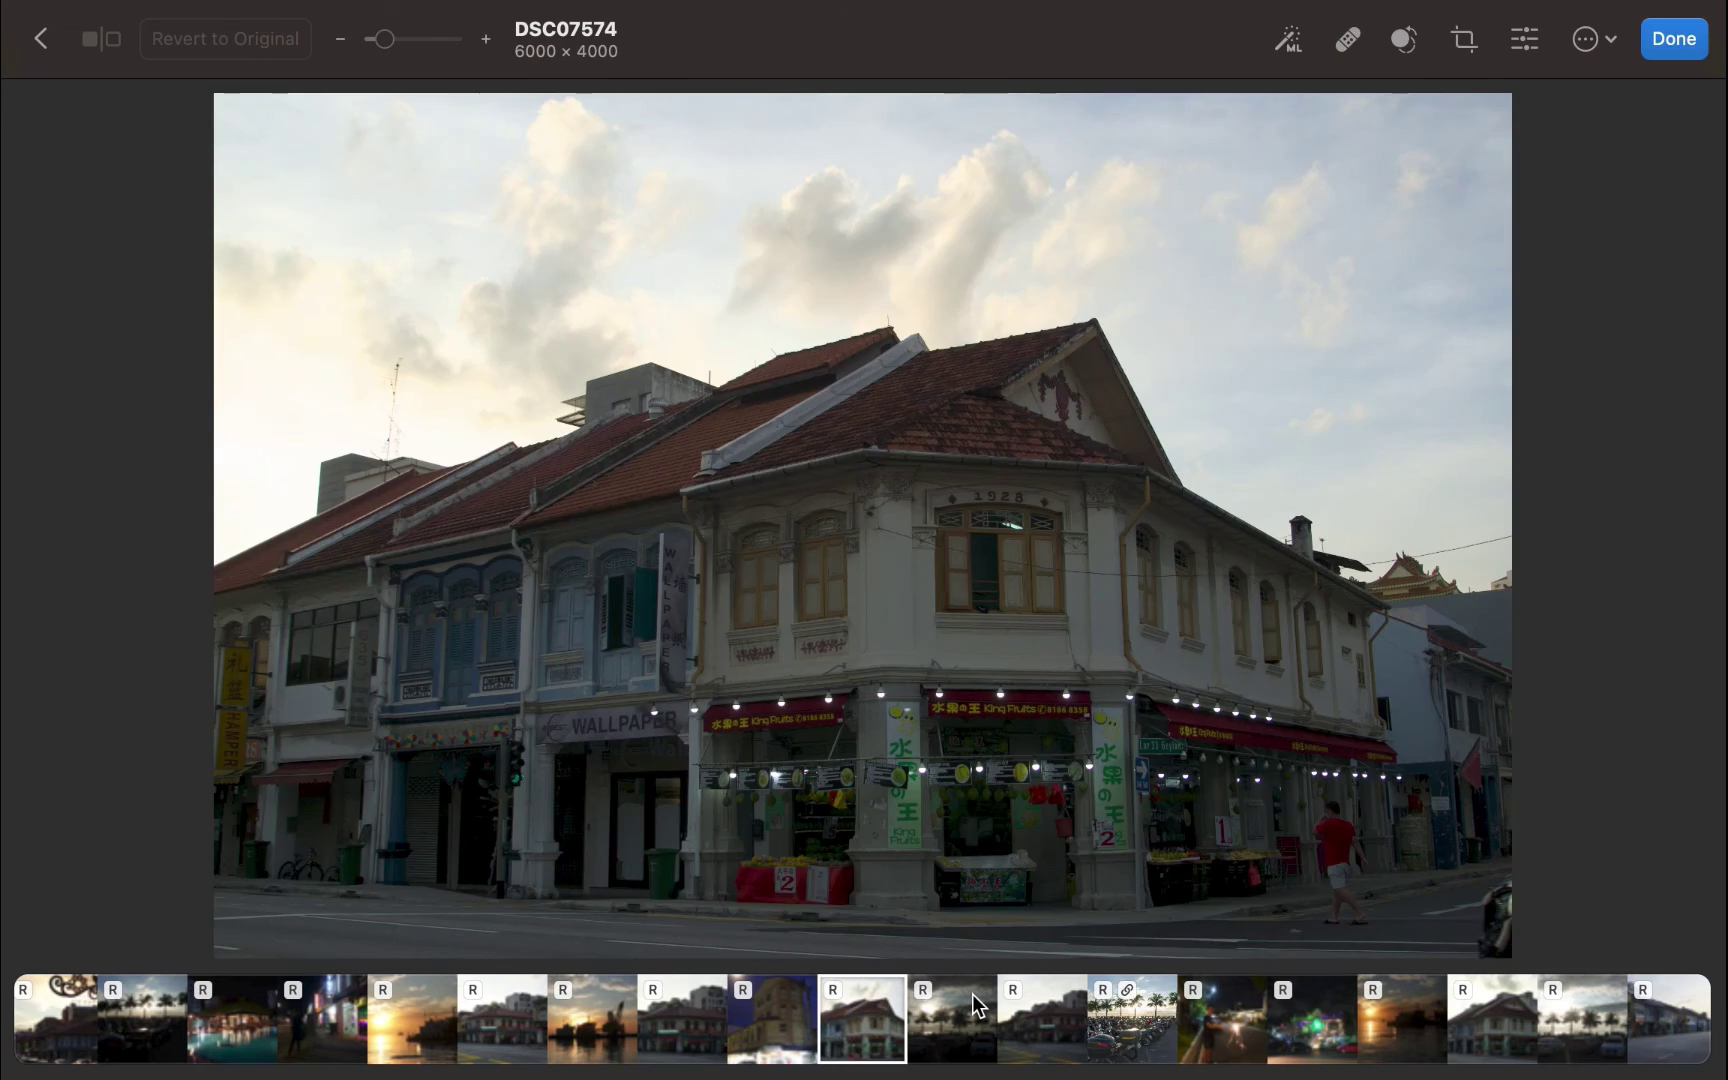
{"action": "left_click", "coordinate": [972, 994]}
{"action": "left_click", "coordinate": [966, 1037]}
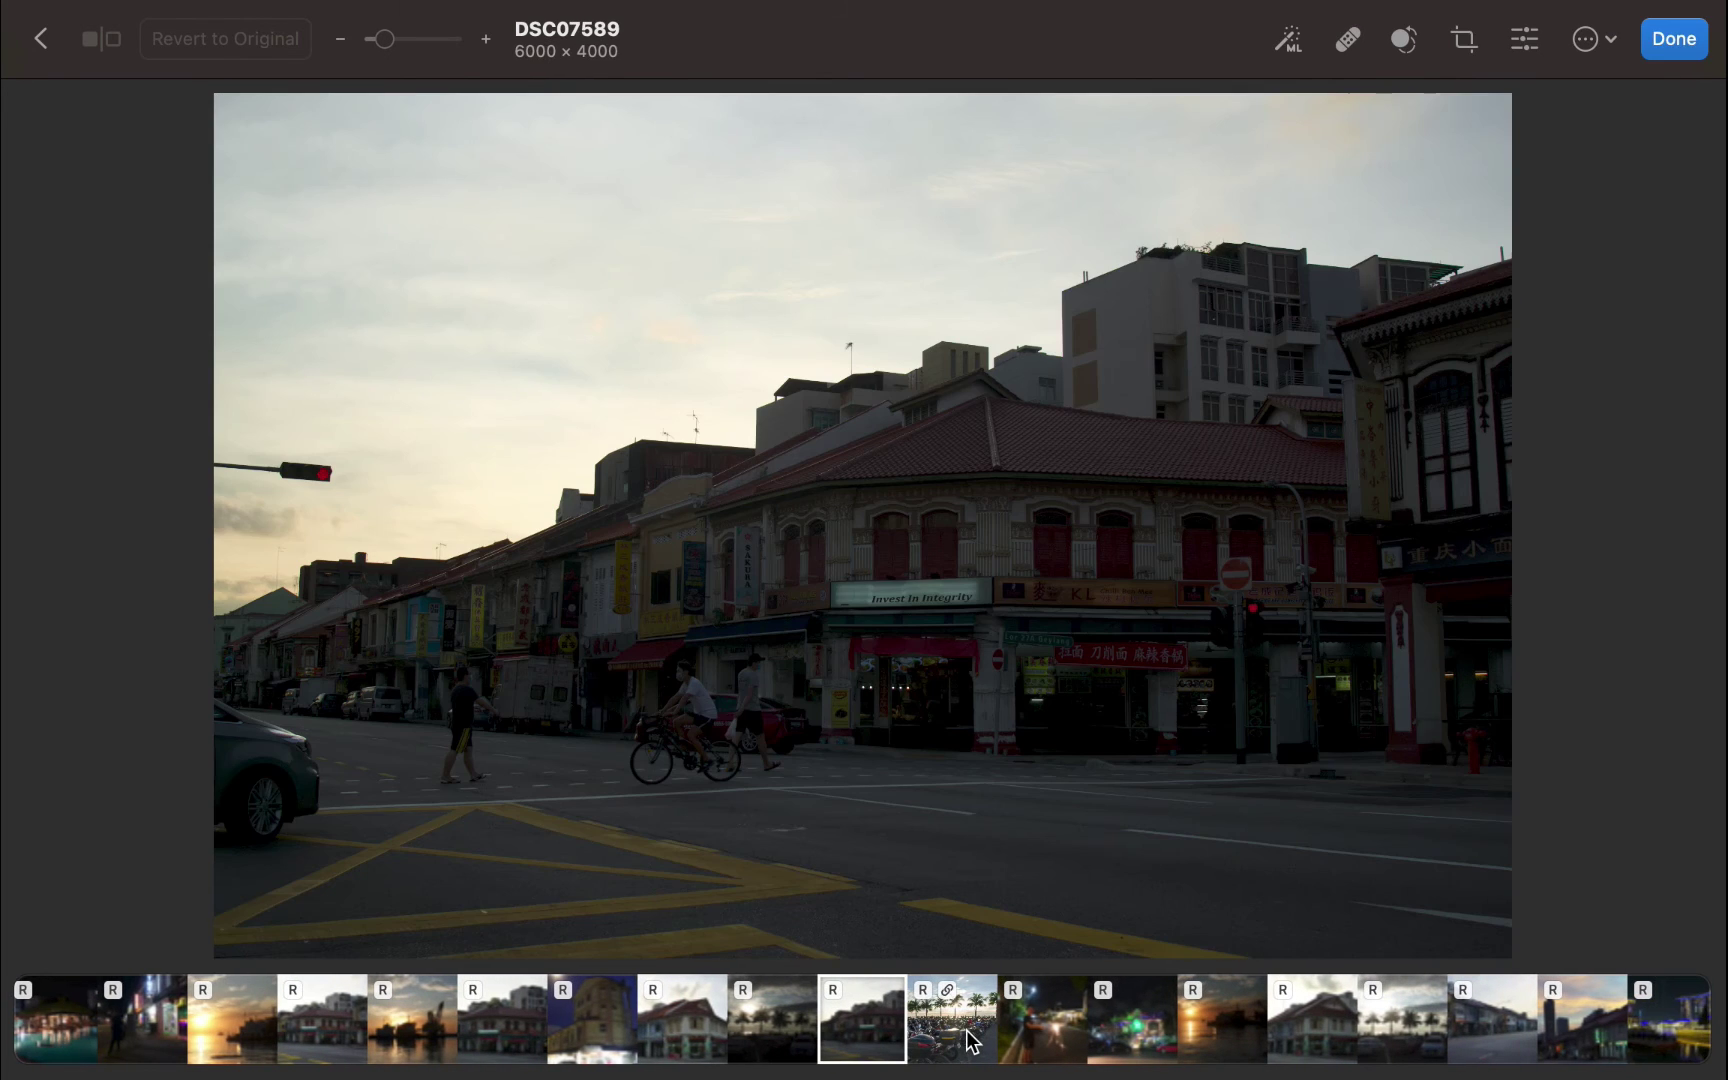
{"action": "key", "text": "a"}
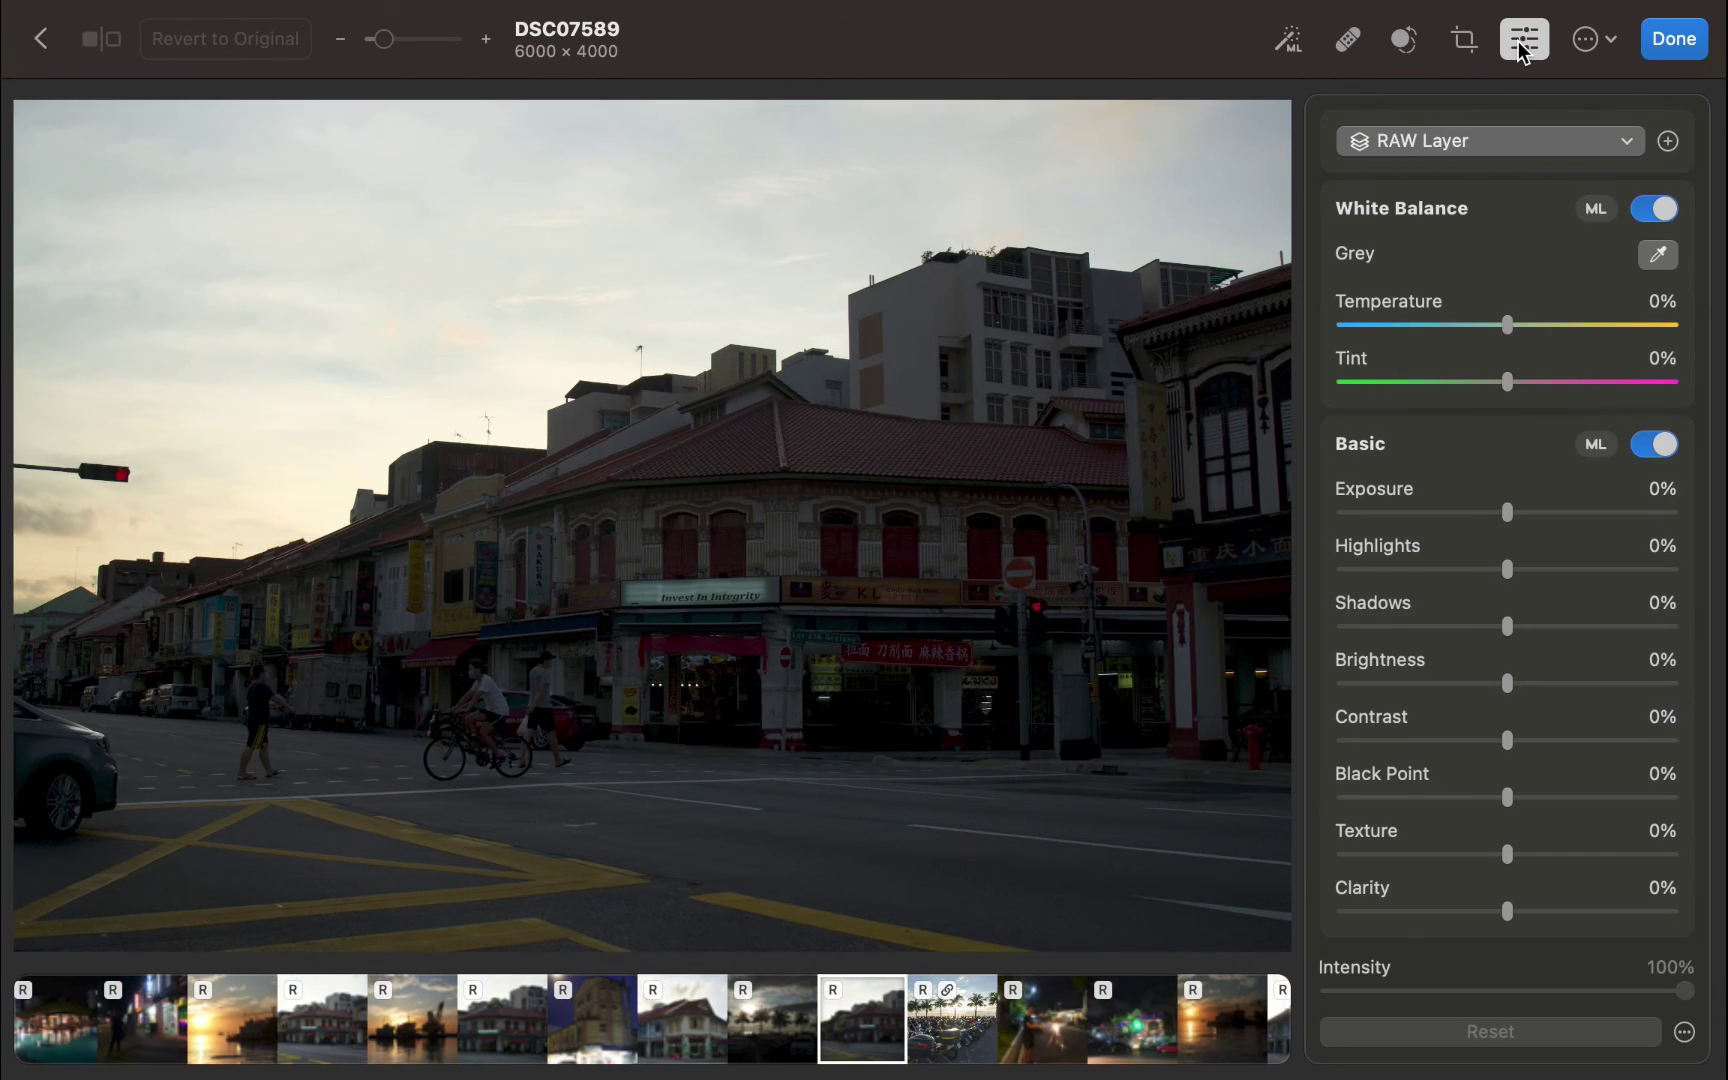
Continue through DSC07569, DSC01050, DSC07435, DSC07640 and DSC09359 with sliders showing.
{"action": "left_click", "coordinate": [1187, 1033]}
{"action": "left_click", "coordinate": [768, 1014]}
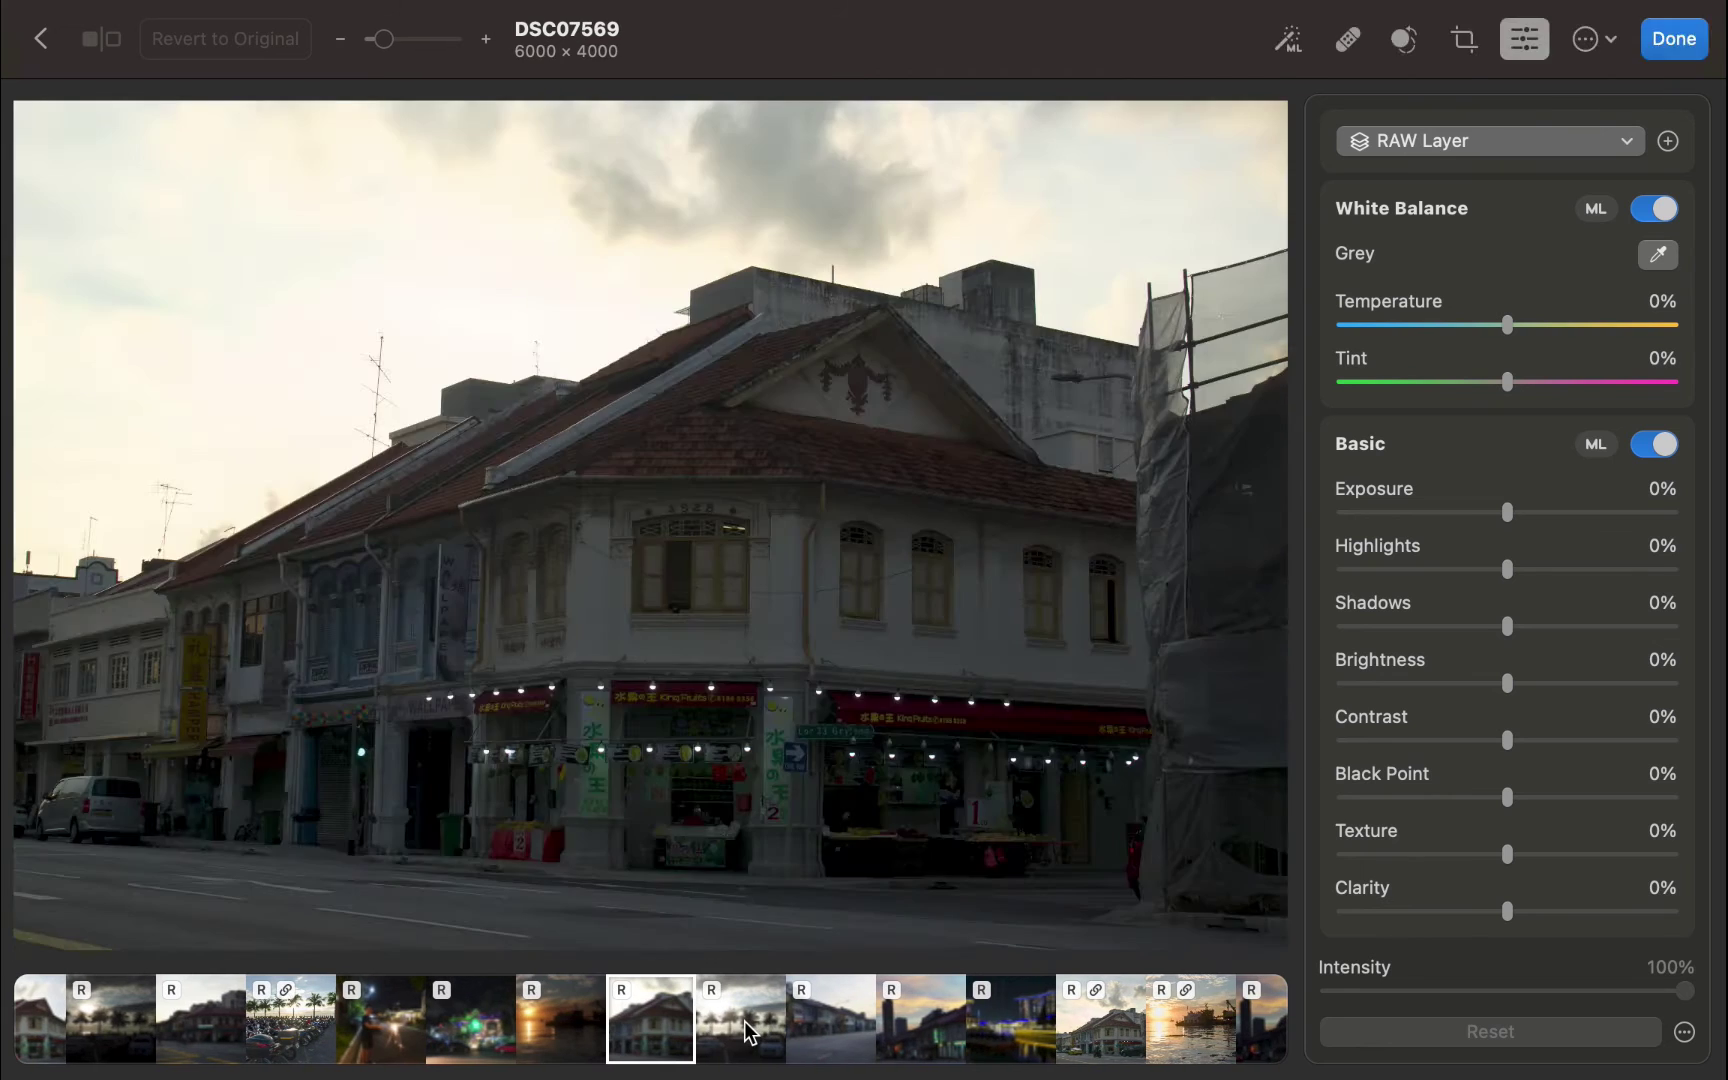
{"action": "left_click", "coordinate": [744, 1021]}
{"action": "left_click", "coordinate": [744, 1021]}
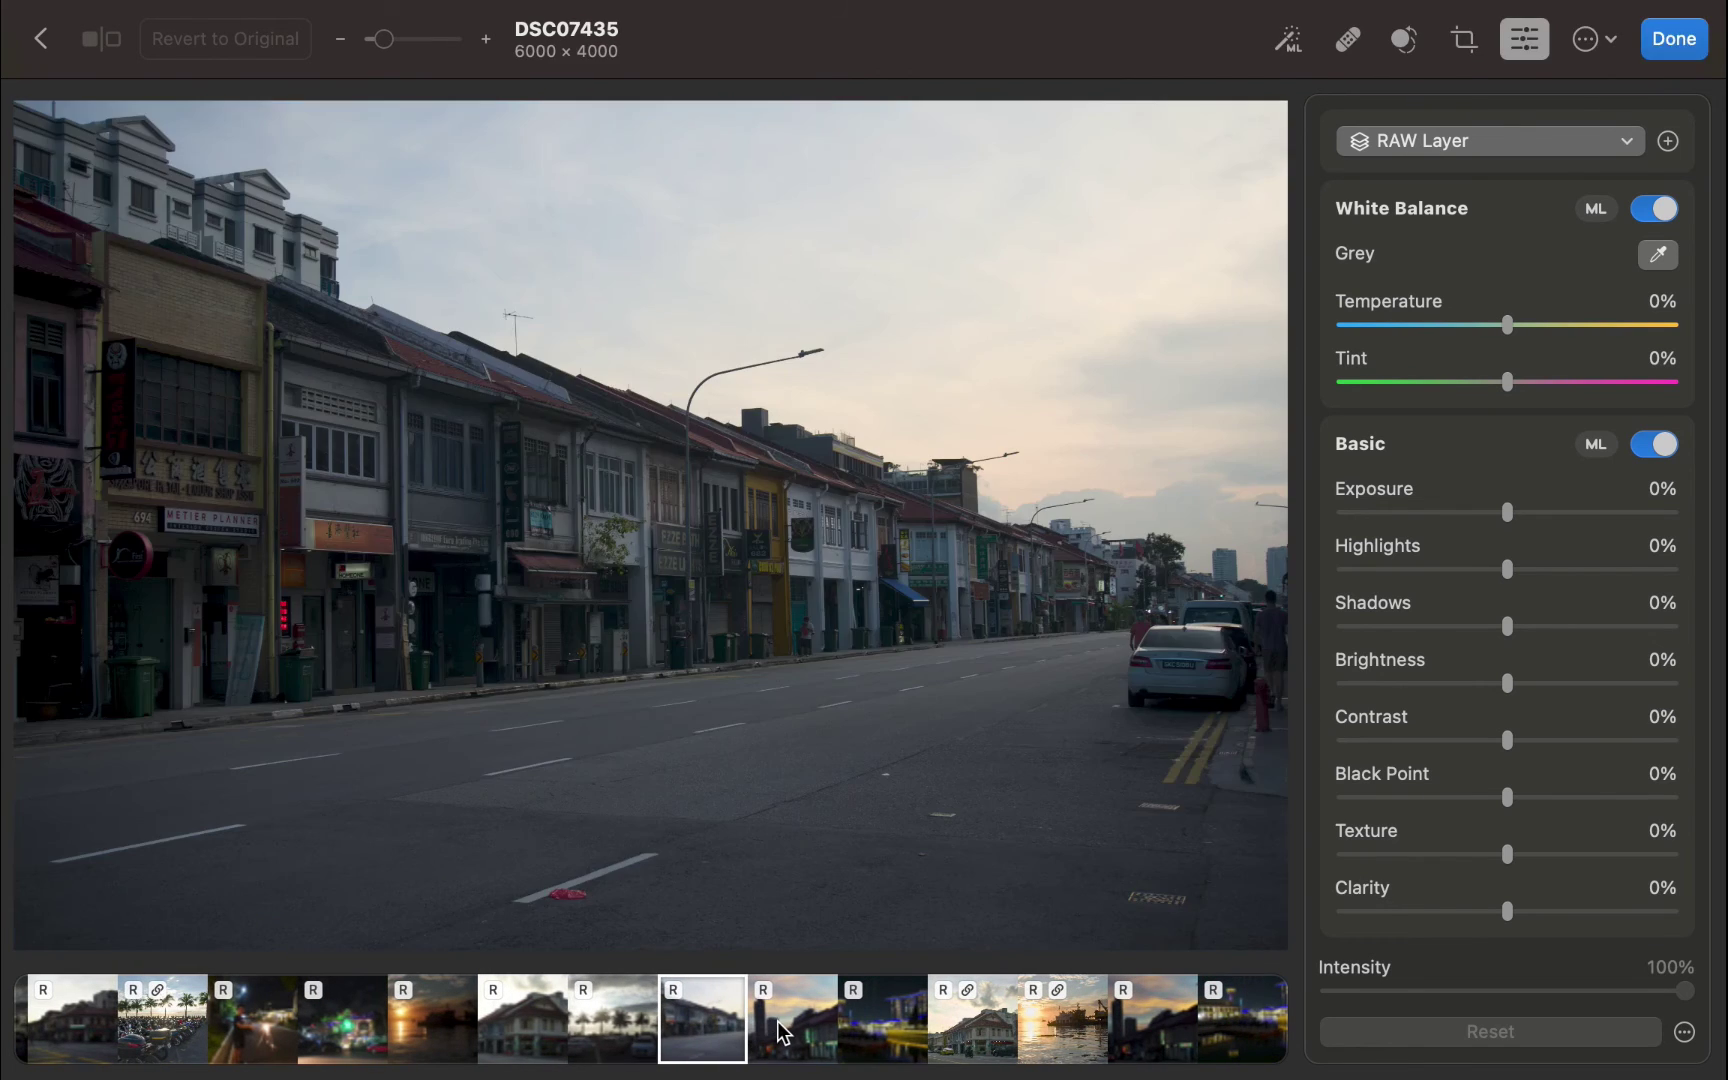
{"action": "left_click", "coordinate": [778, 1021]}
{"action": "left_click", "coordinate": [865, 1003]}
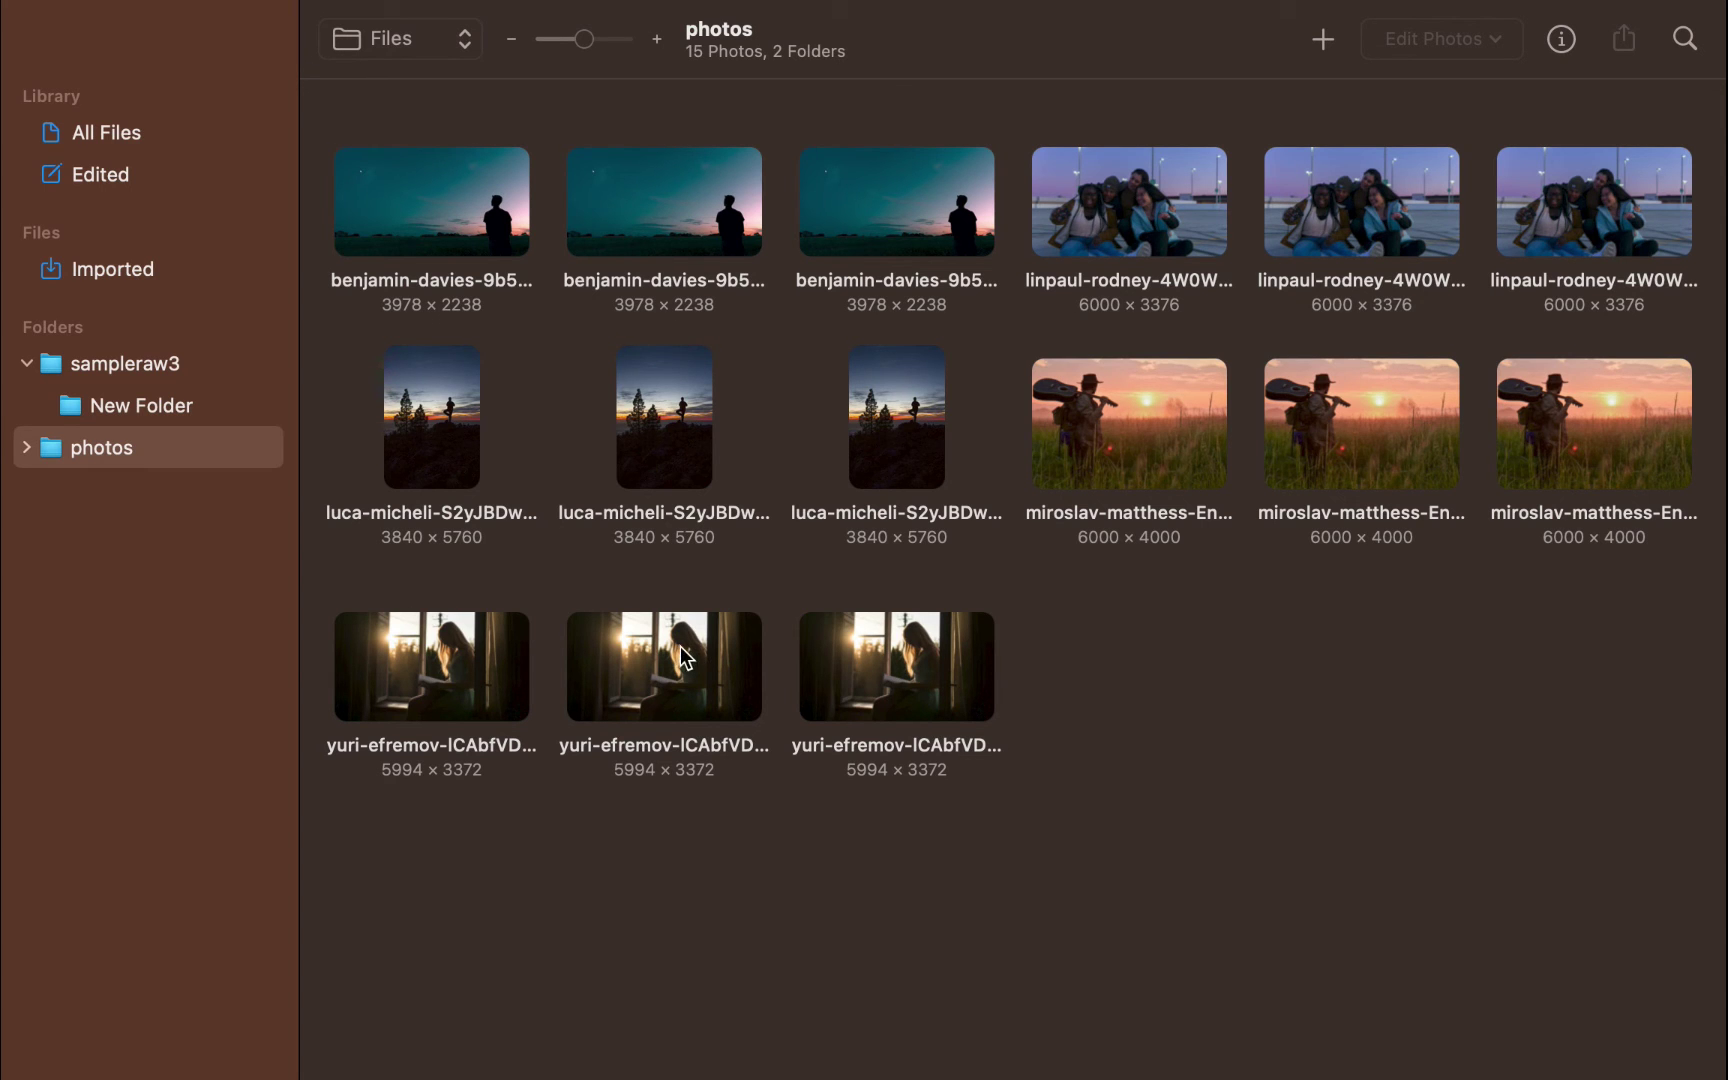
Expand the photos folder to list best and myfolder, then dismiss a photo's context menu.
{"action": "left_click", "coordinate": [28, 450]}
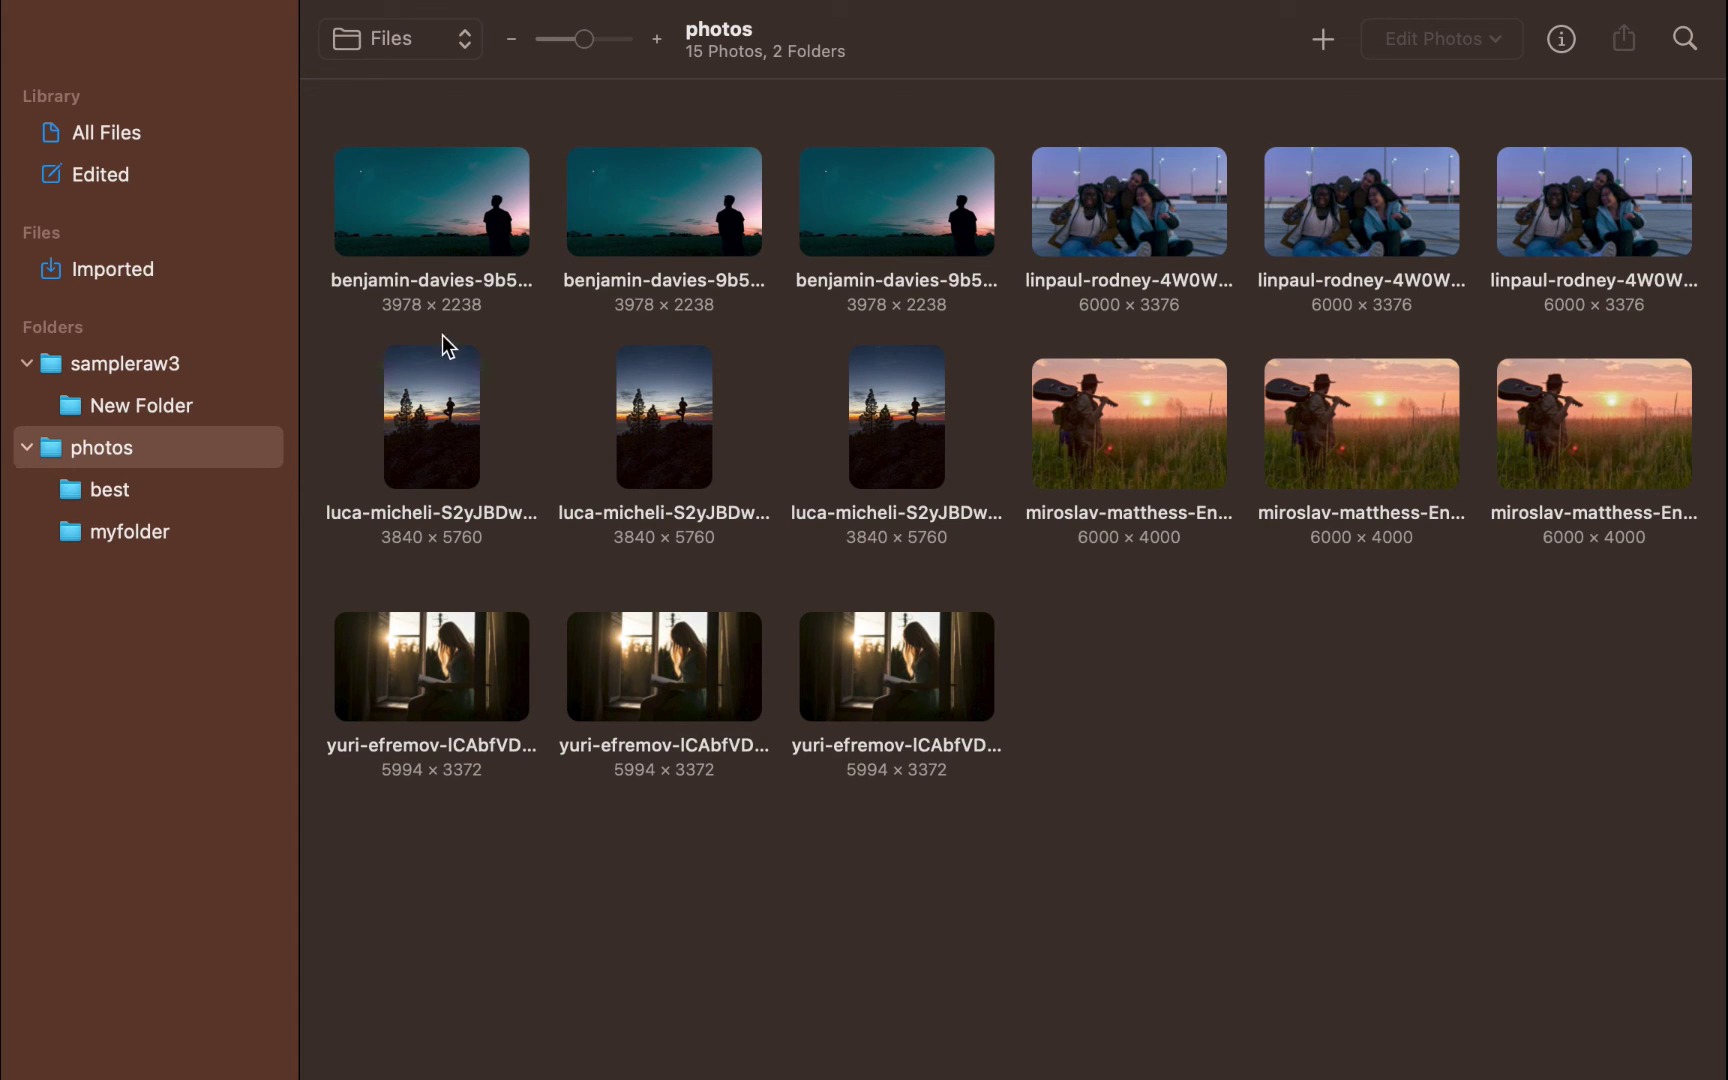
{"action": "left_click", "coordinate": [437, 285]}
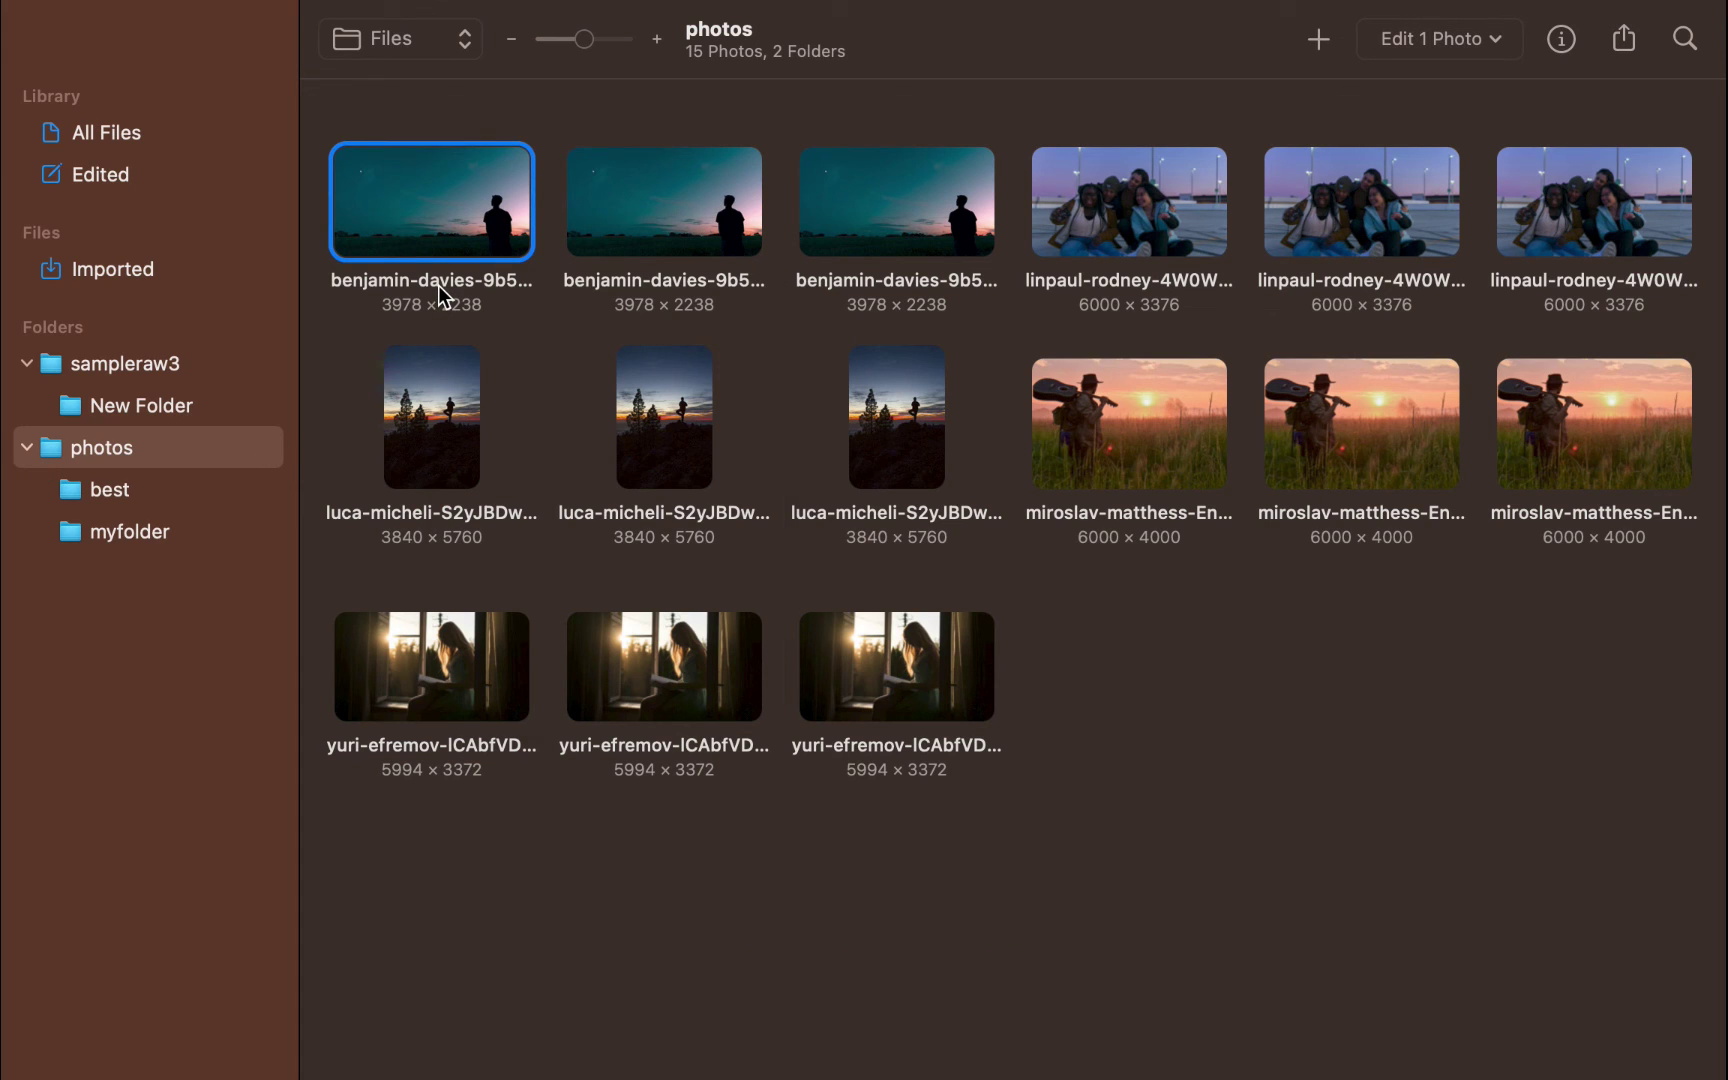
{"action": "right_click", "coordinate": [437, 285]}
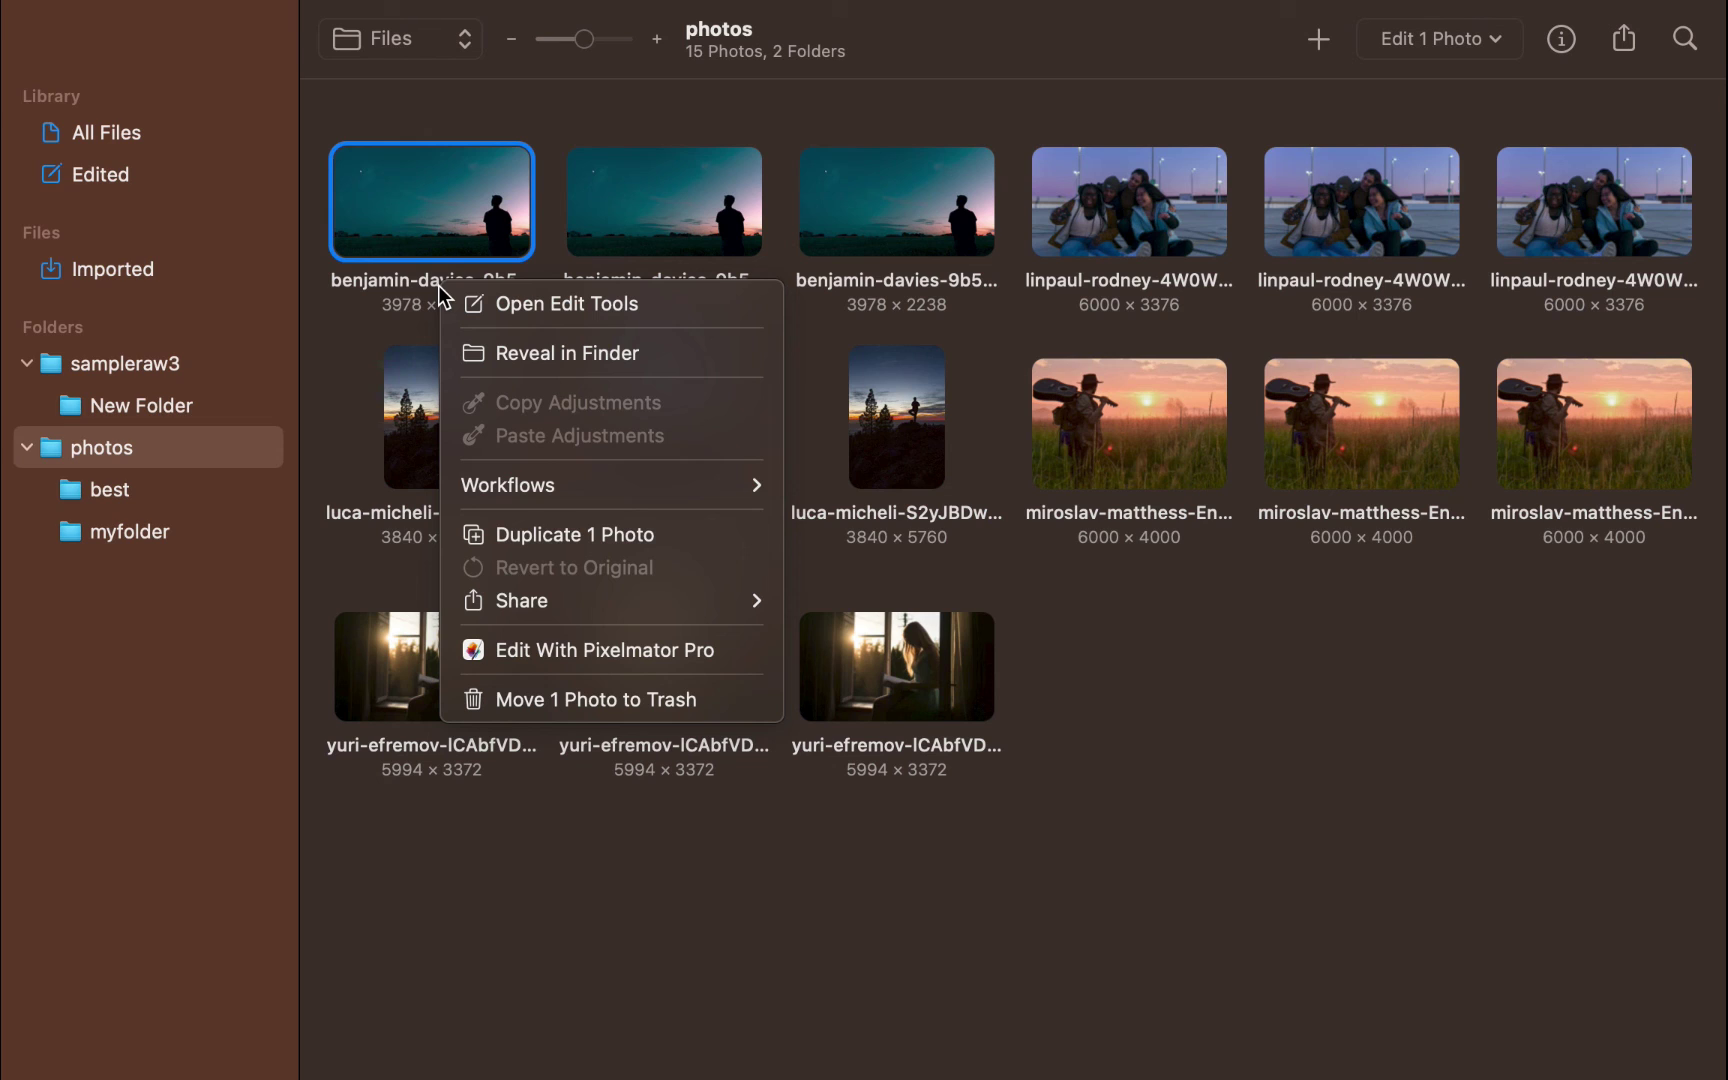
{"action": "left_click", "coordinate": [146, 591]}
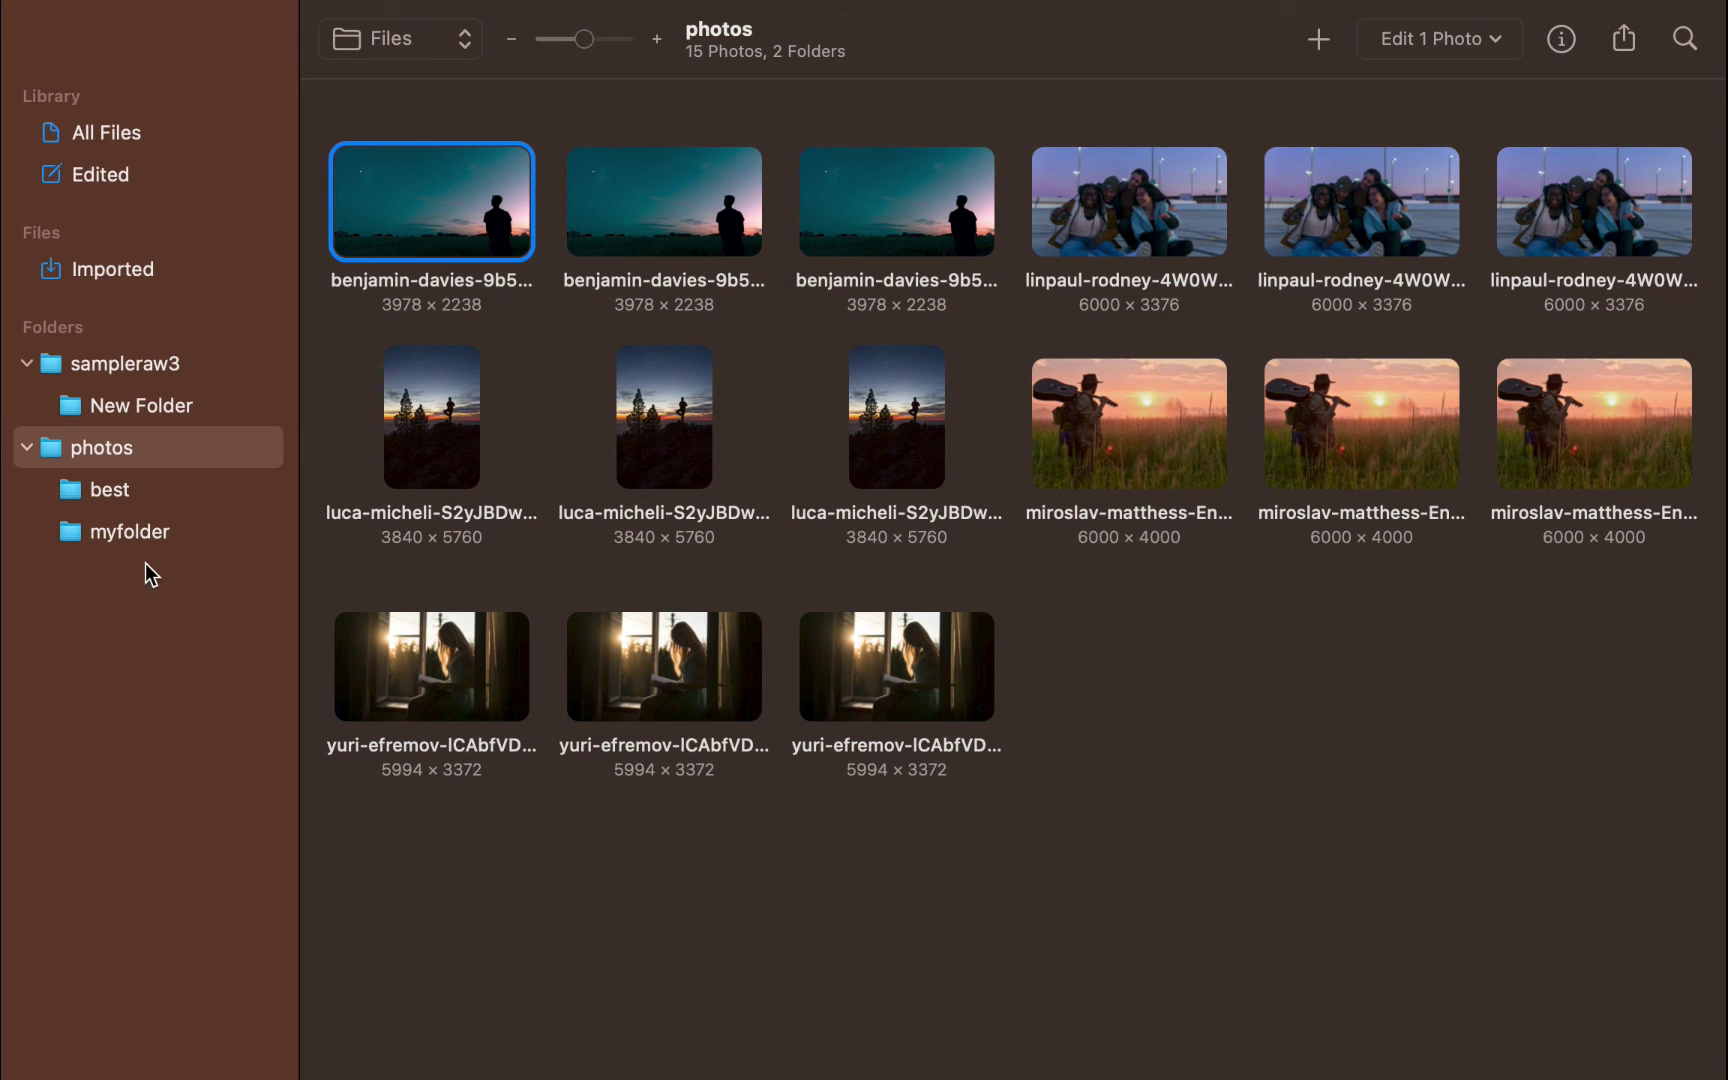
Rename the best folder to bestphotos.
{"action": "left_click", "coordinate": [123, 495]}
{"action": "right_click", "coordinate": [123, 495]}
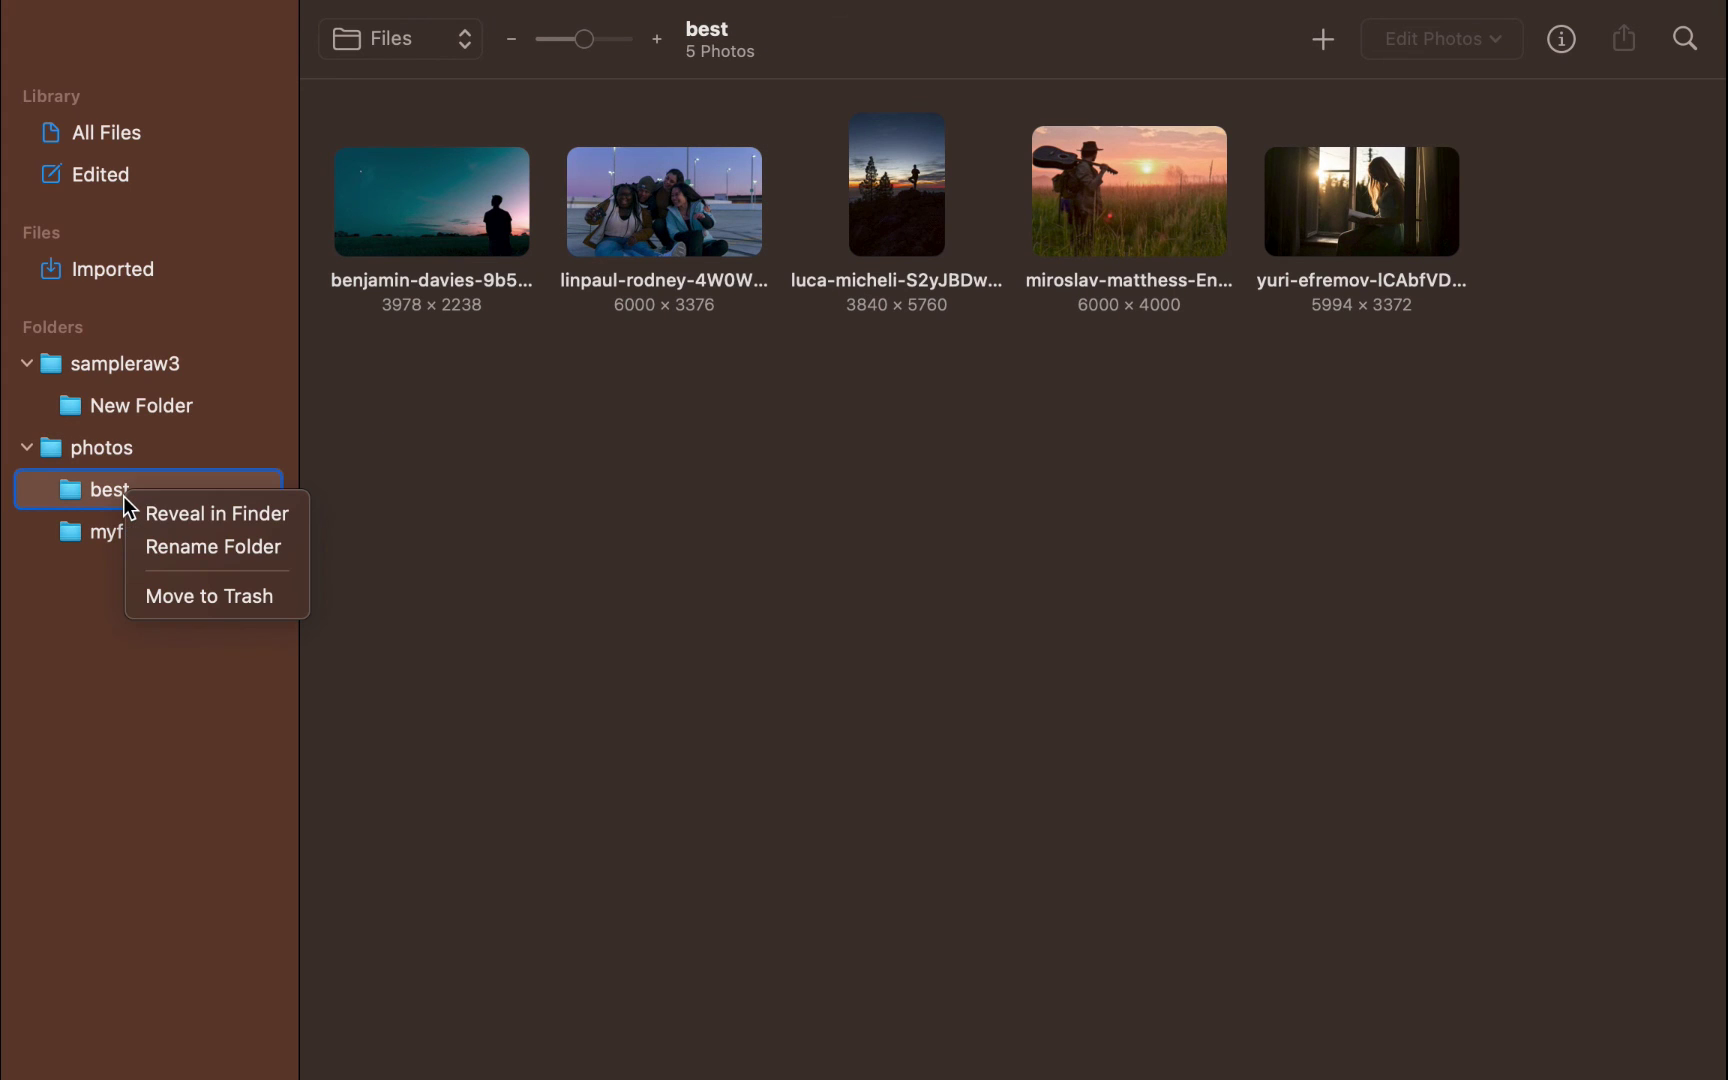
{"action": "left_click", "coordinate": [152, 545]}
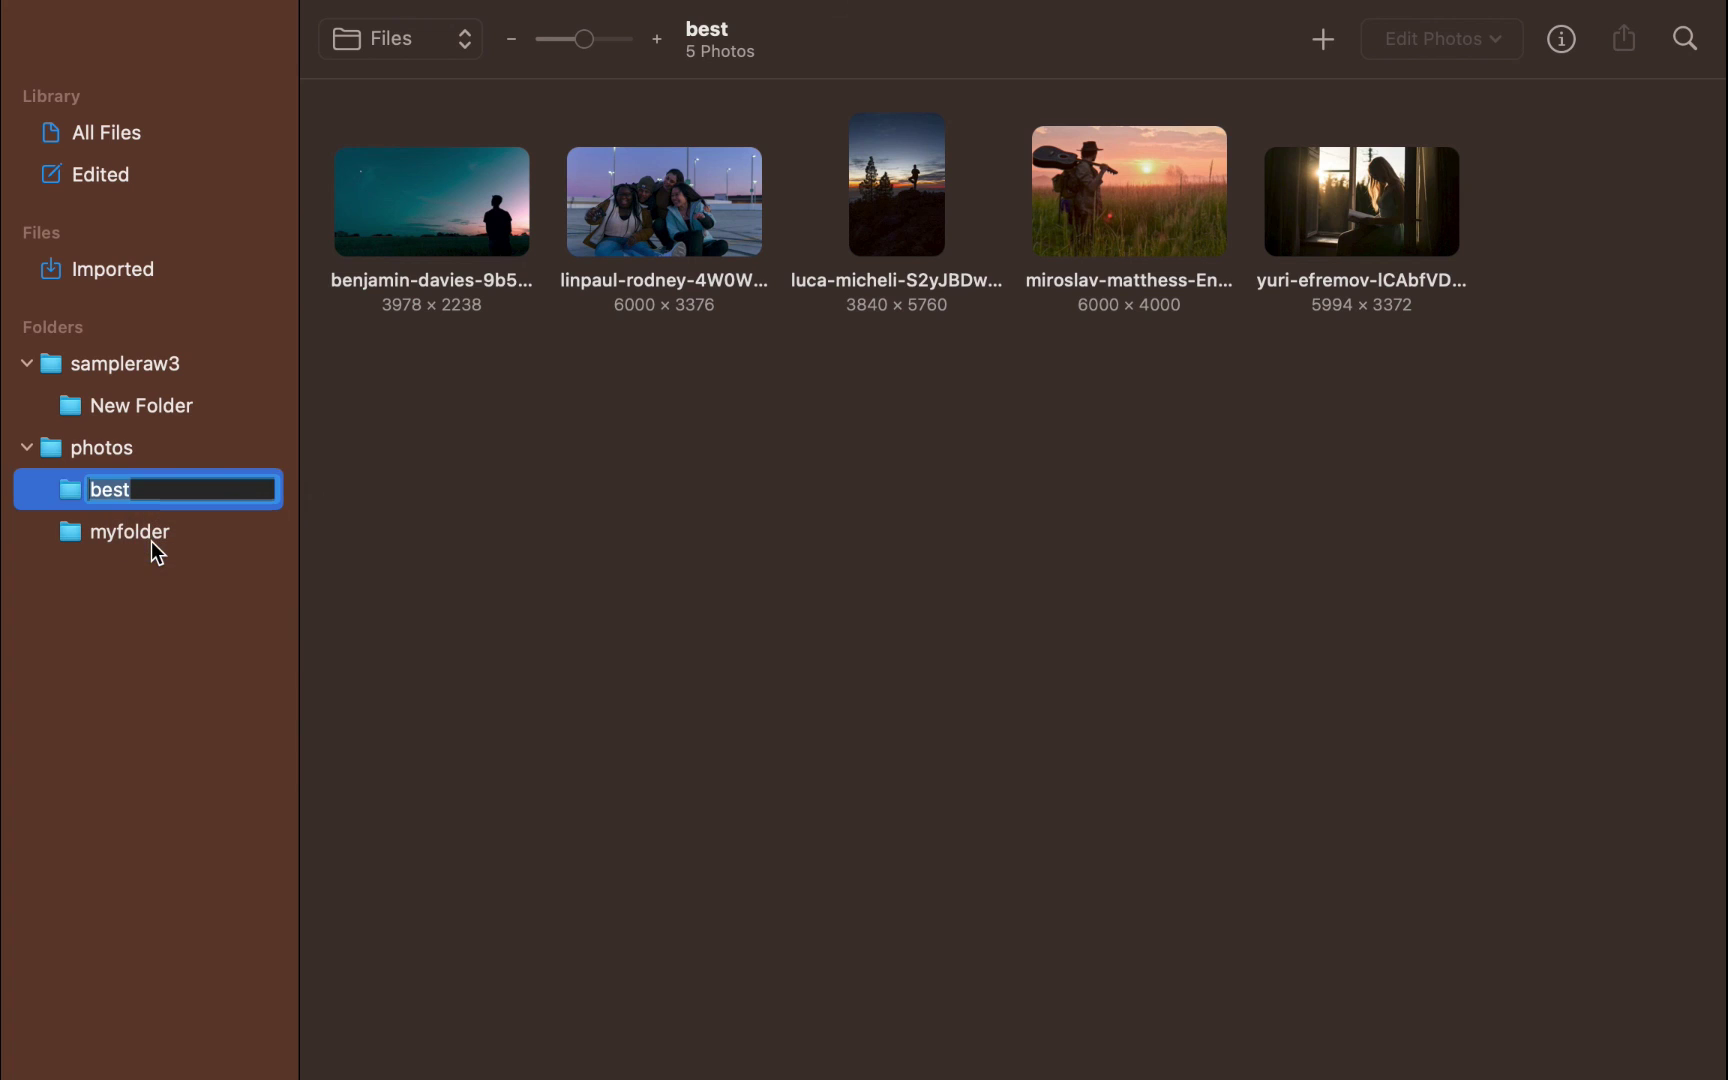
{"action": "type", "text": "bestphotos"}
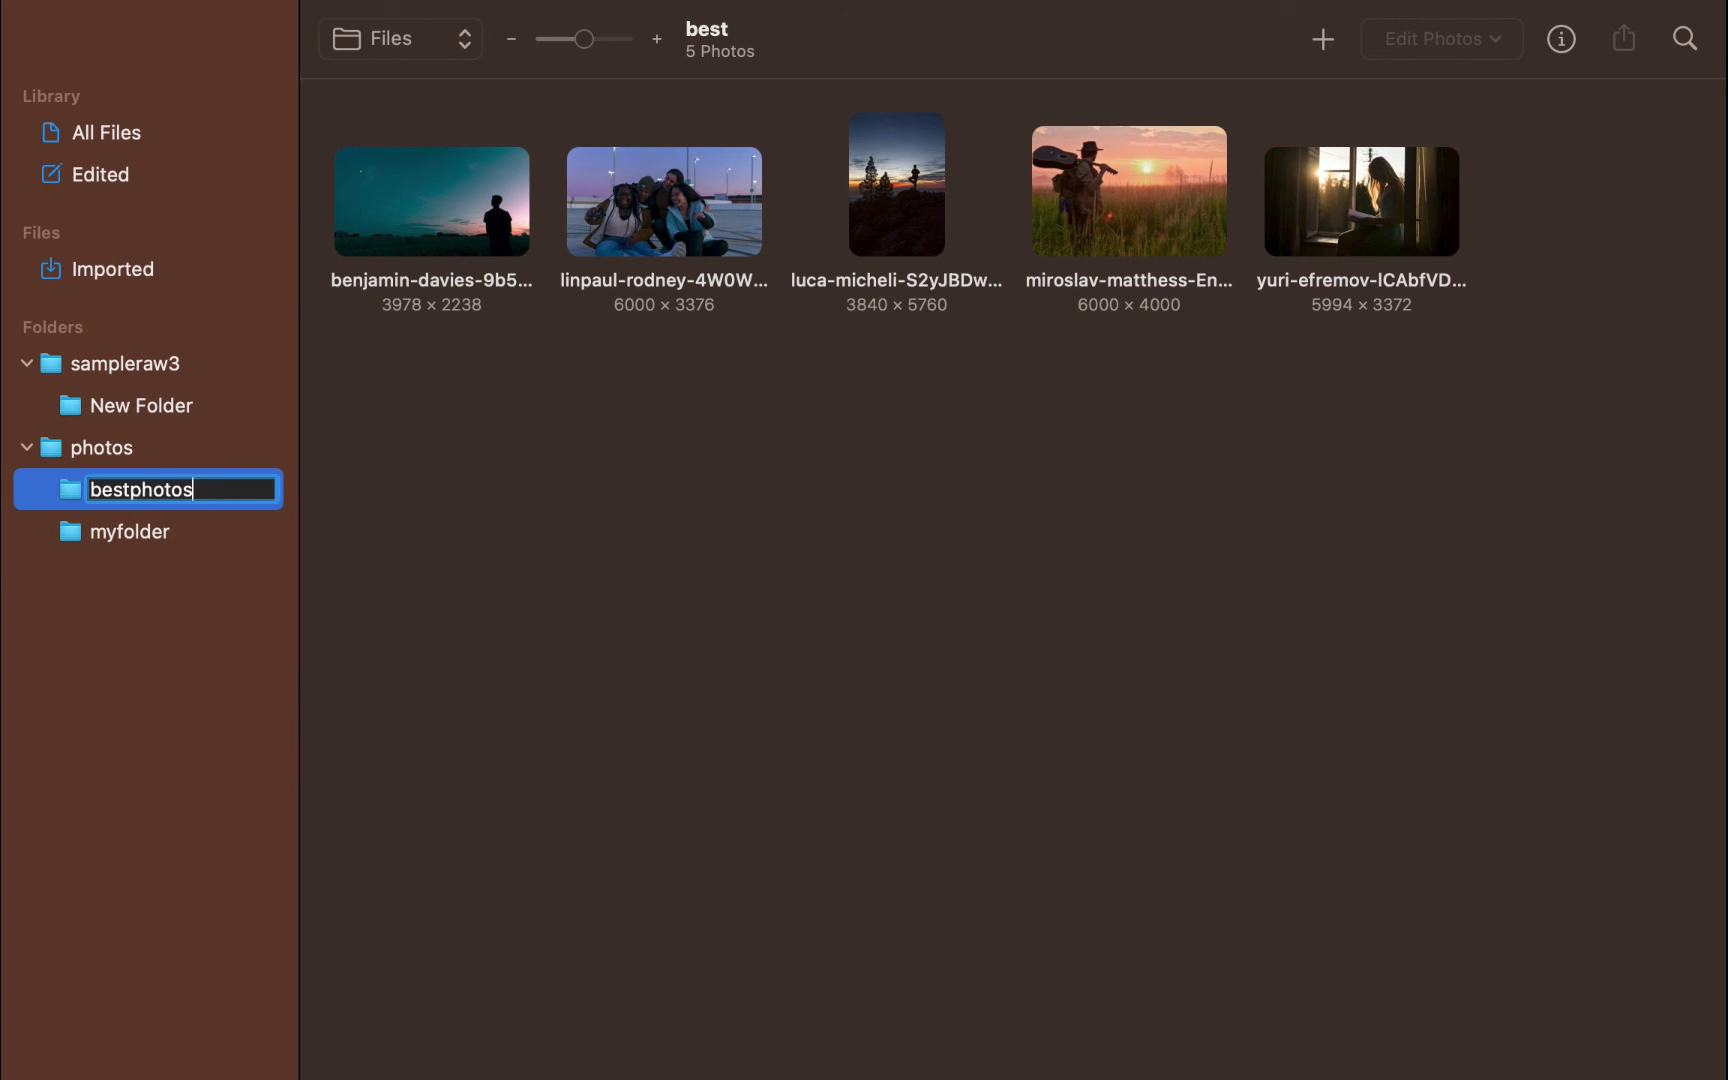
{"action": "key", "text": "Return"}
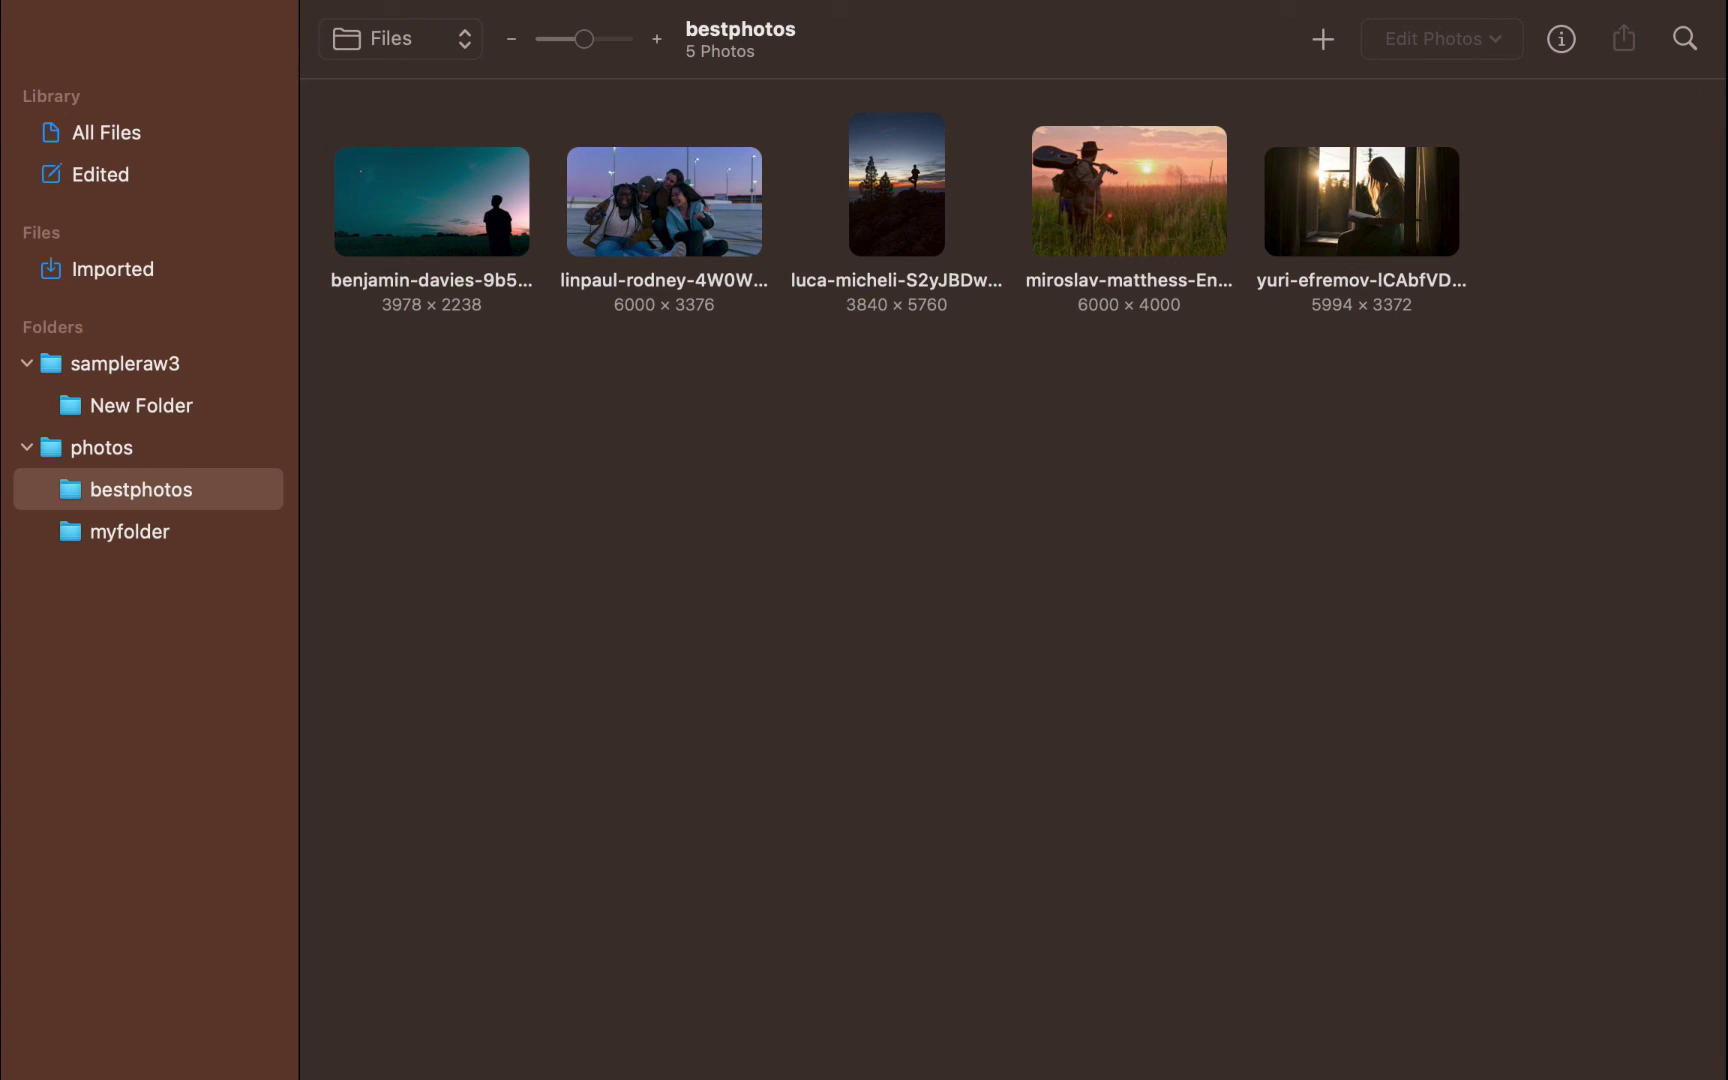
Choose Move to Trash for myfolder, bringing up the confirmation prompt.
{"action": "left_click", "coordinate": [117, 526]}
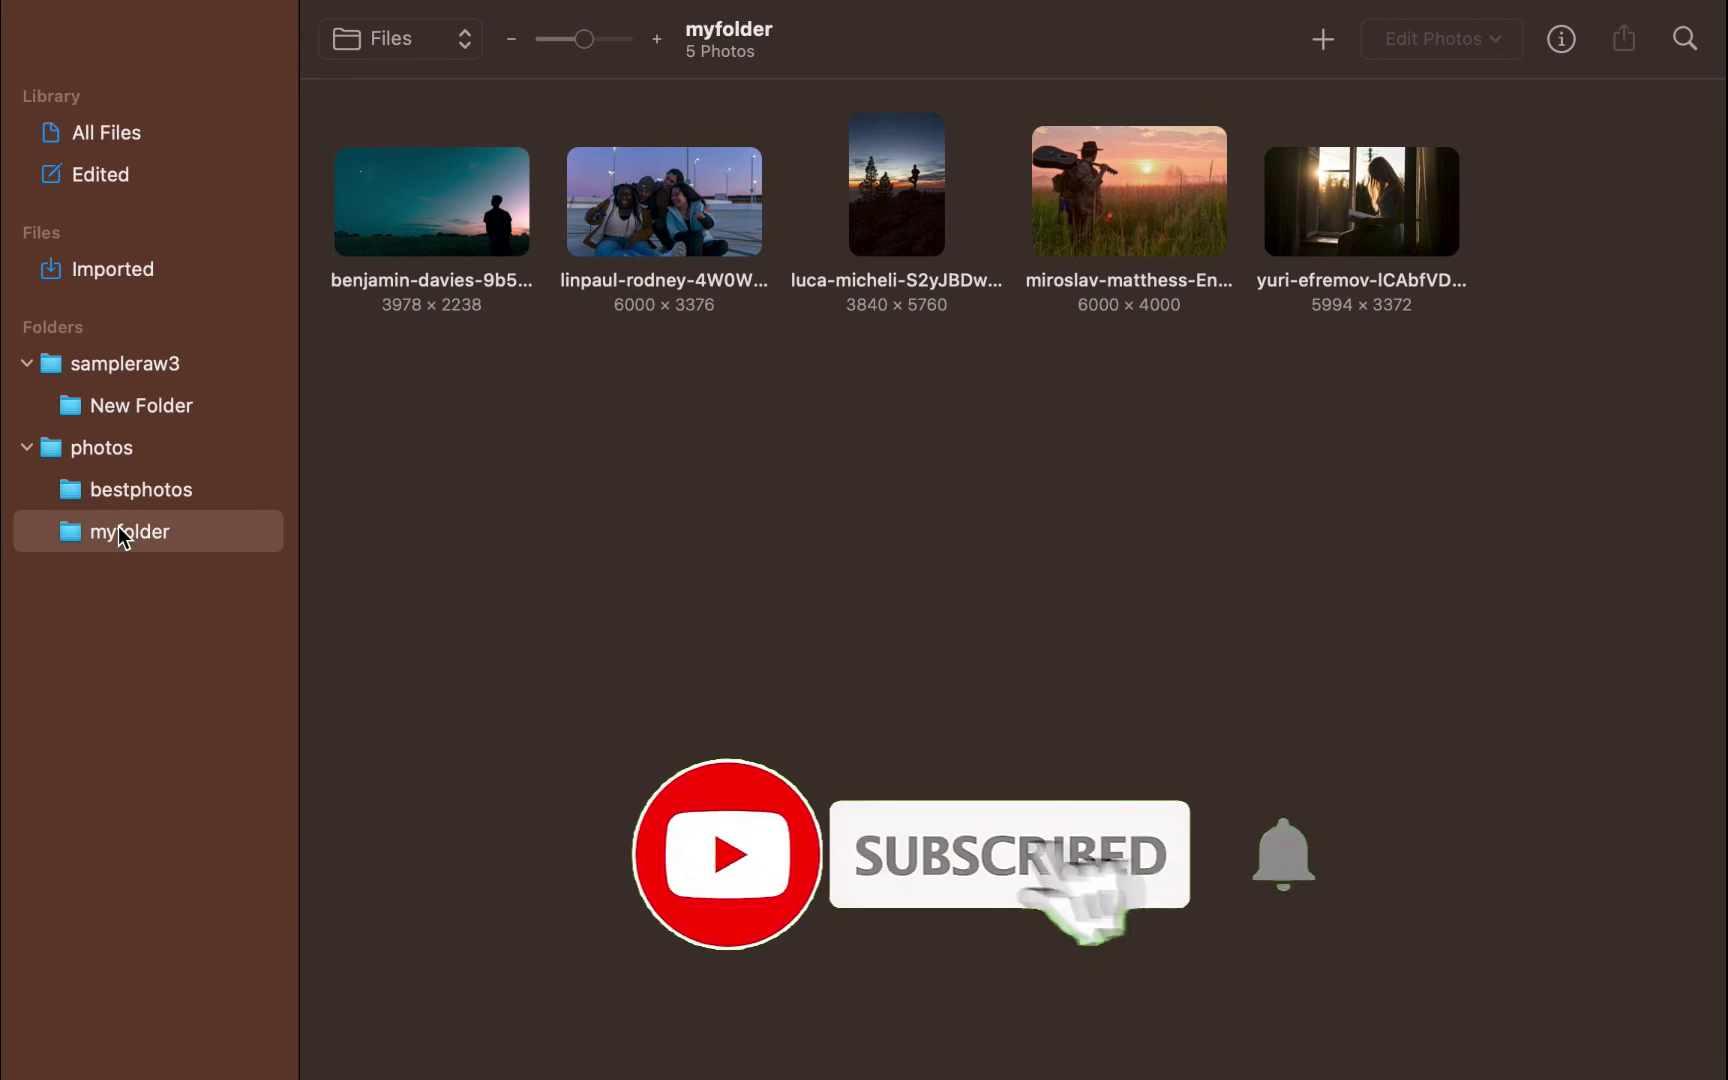
{"action": "right_click", "coordinate": [118, 528]}
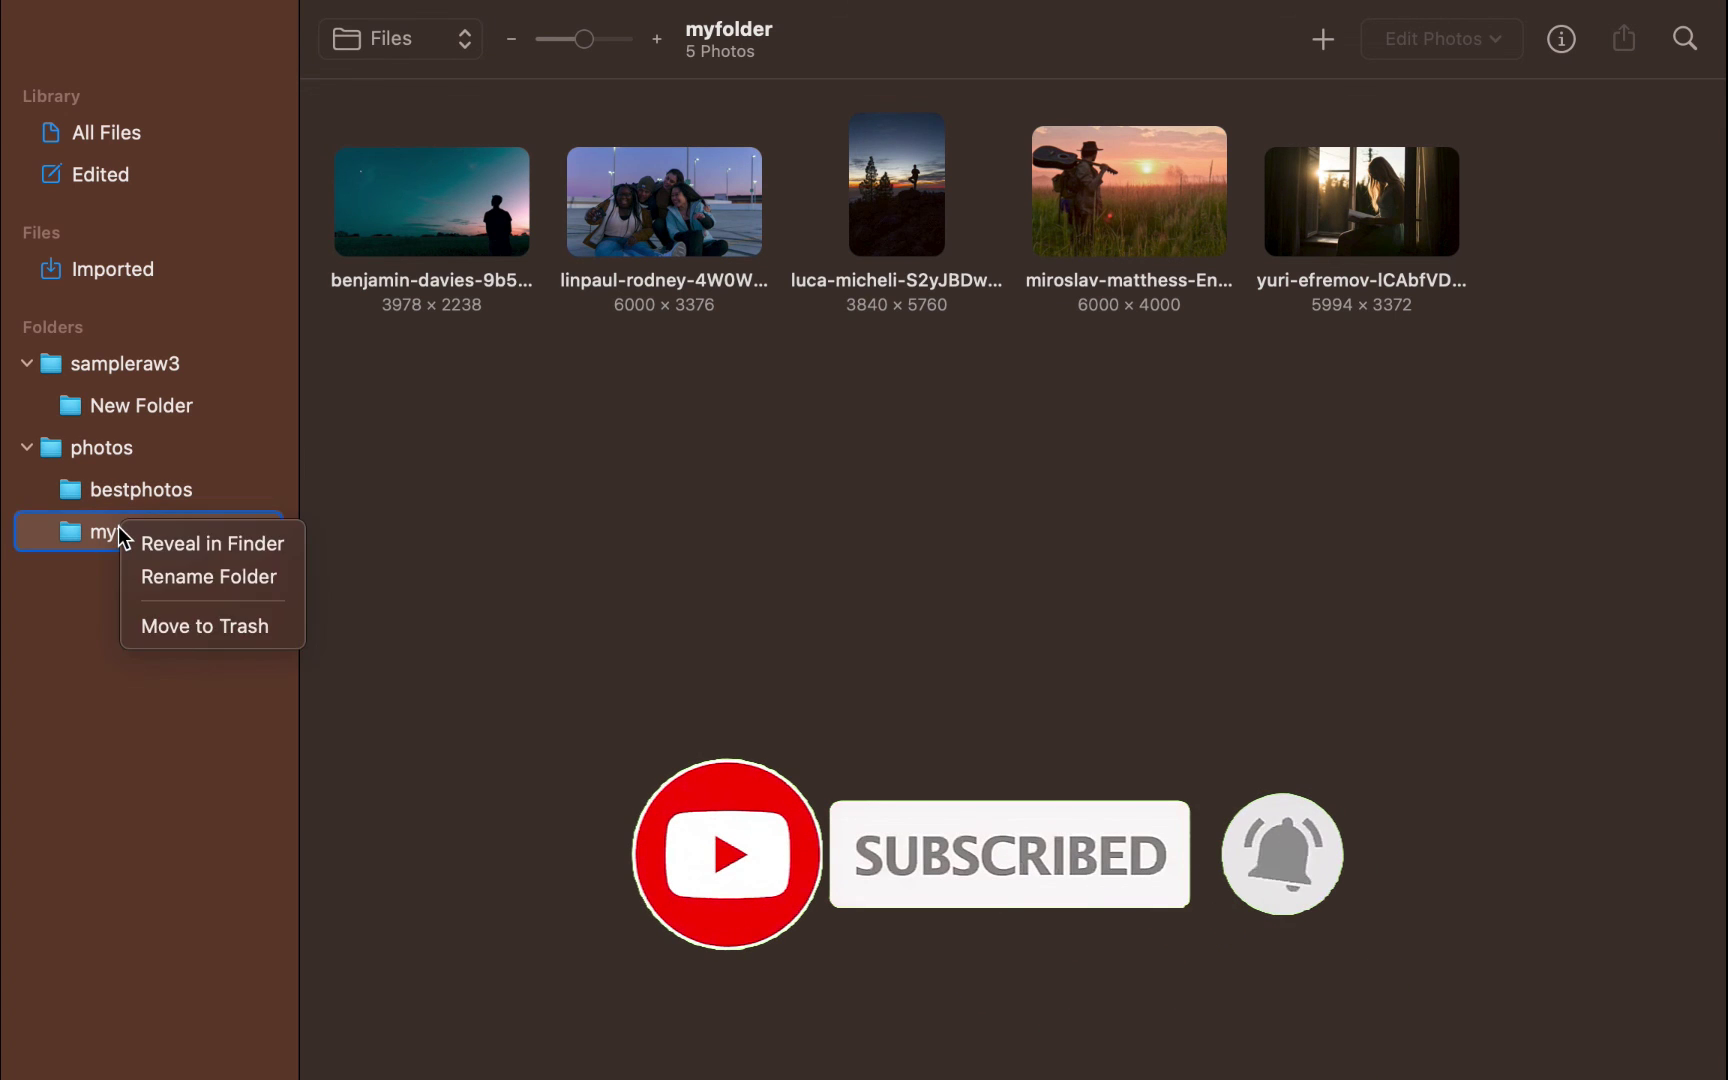
{"action": "left_click", "coordinate": [150, 627]}
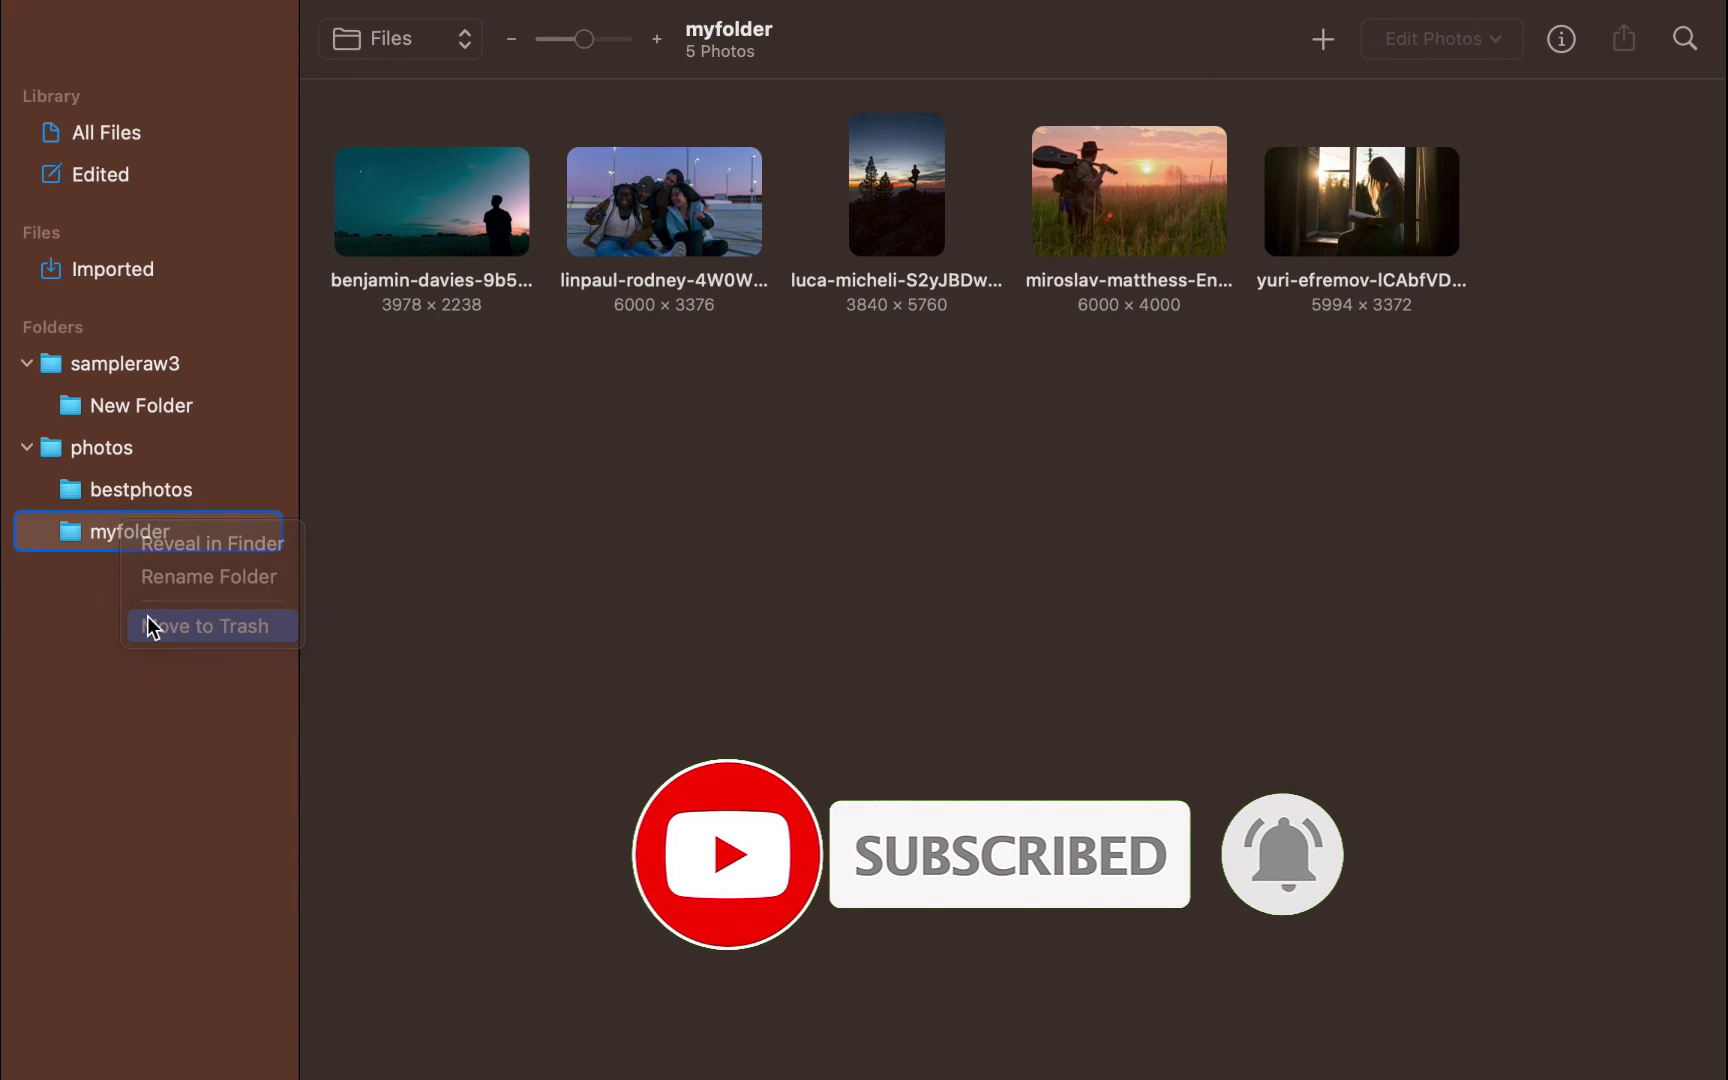